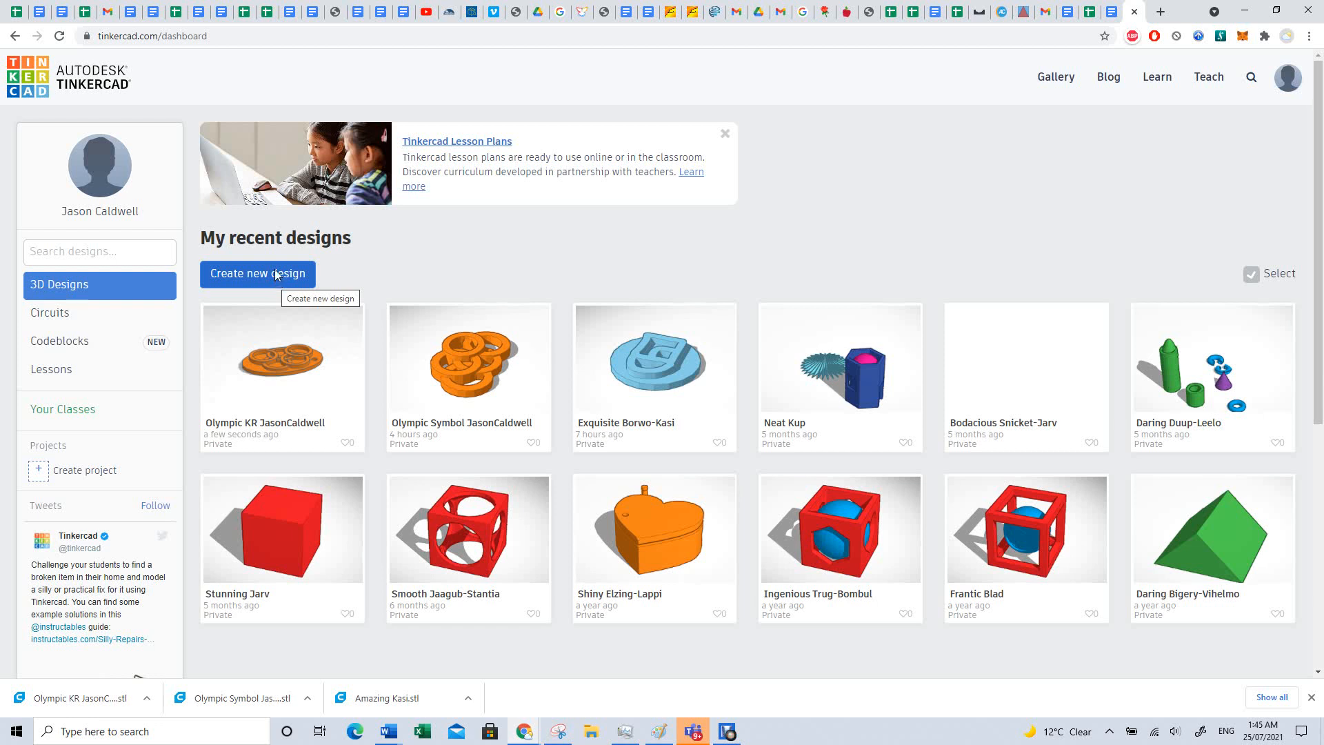
Create a new 3D design and place a solid cylinder on the front-left area of the workplane
{"action": "left_click", "coordinate": [276, 275]}
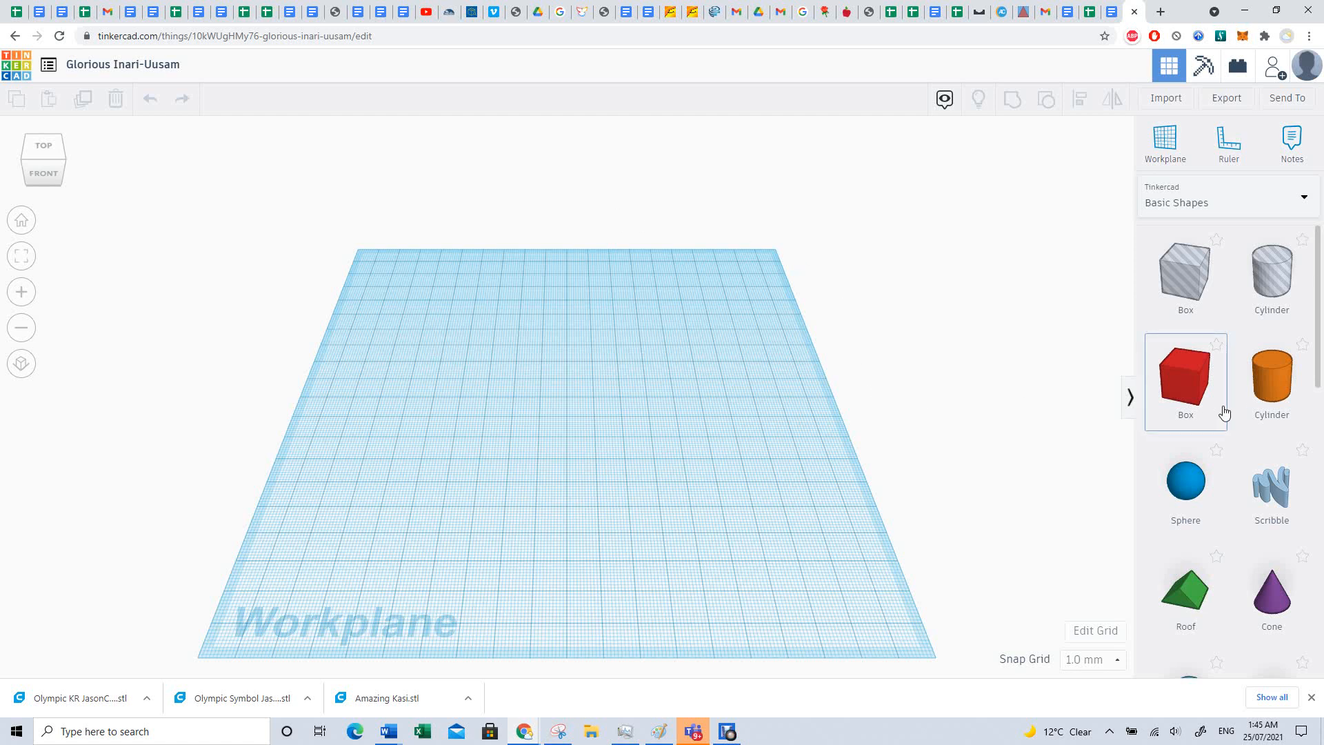
{"action": "left_click_drag", "start_coordinate": [1277, 383], "coordinate": [423, 419]}
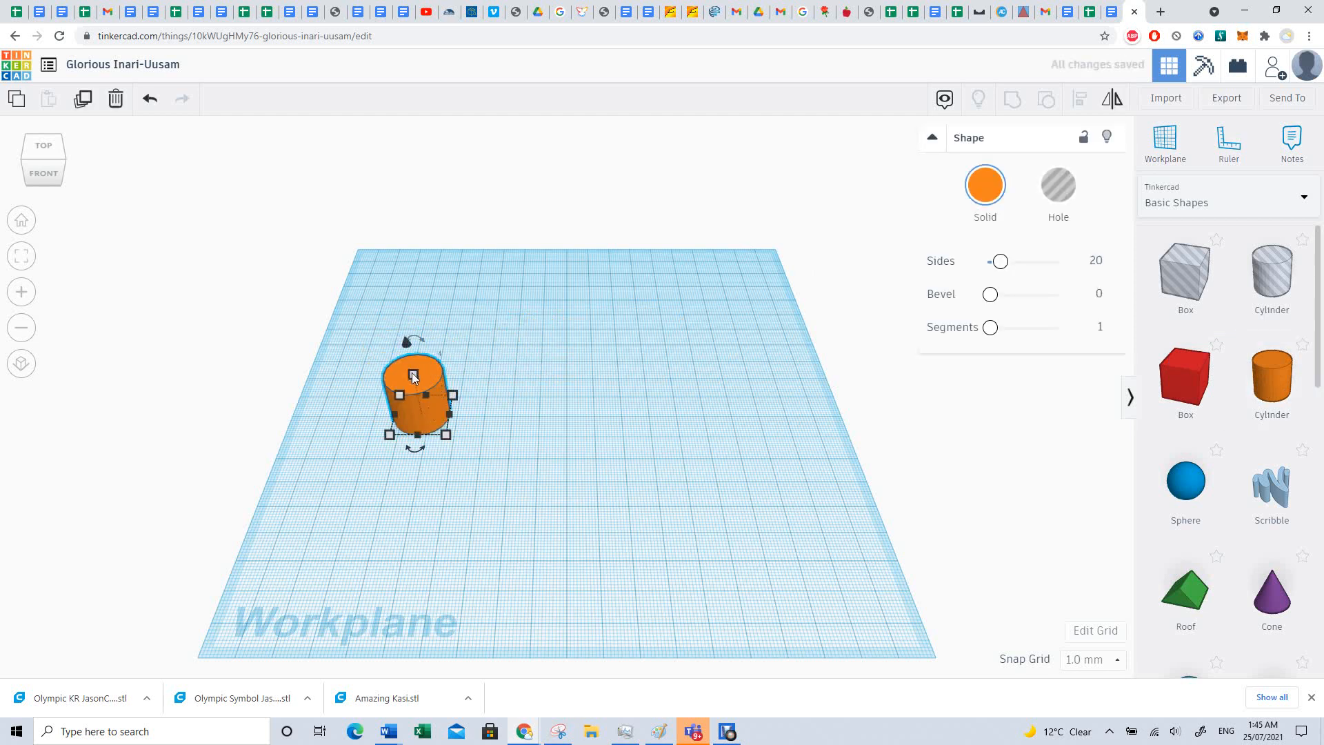
Flatten the cylinder into a disc and enlarge its base evenly to 41 by 41 mm
{"action": "left_click_drag", "start_coordinate": [414, 376], "coordinate": [420, 404]}
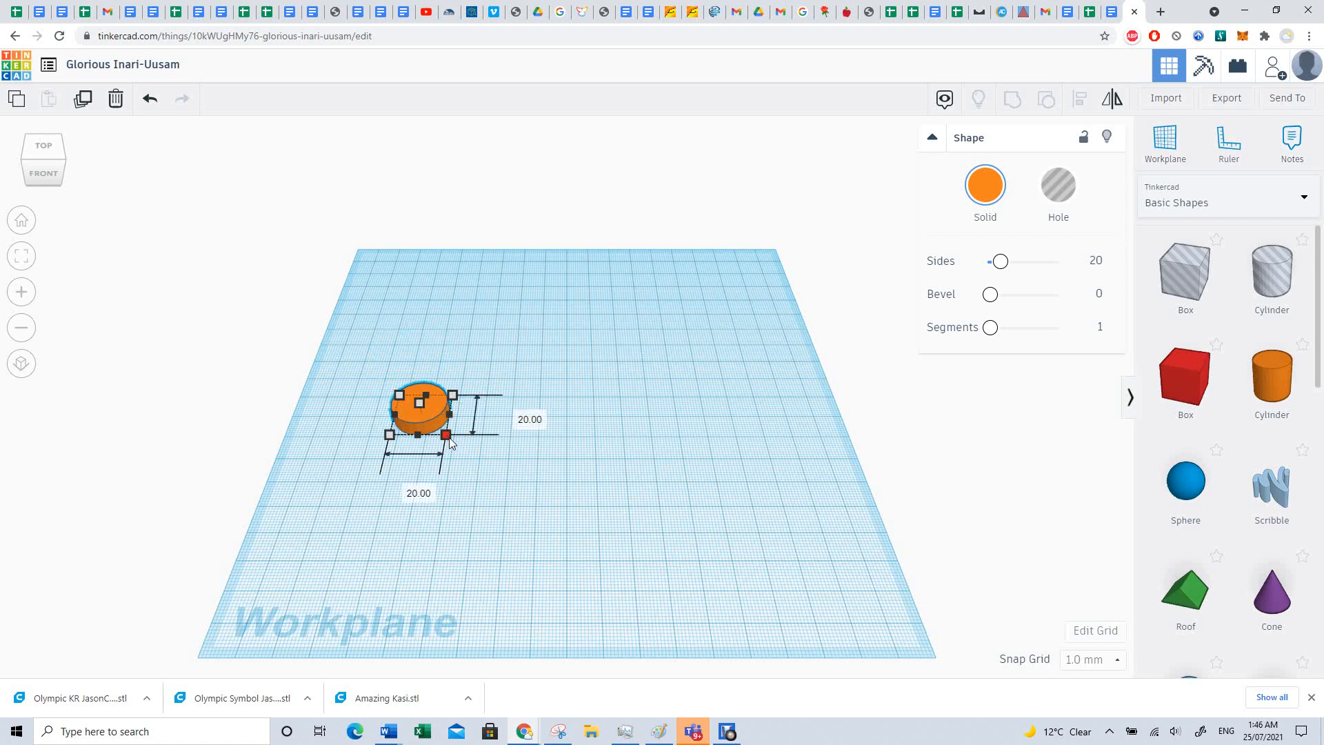
{"action": "left_click_drag", "start_coordinate": [449, 442], "coordinate": [502, 485]}
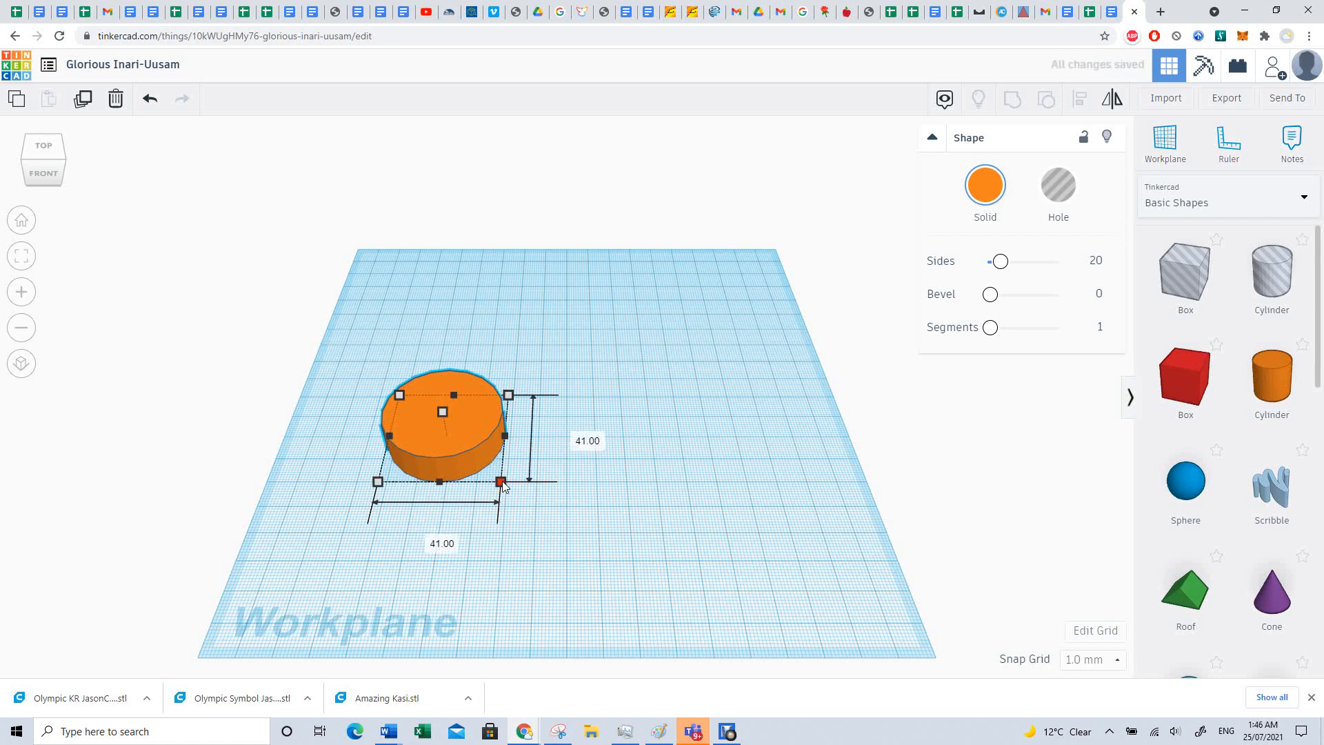
{"action": "mouse_move", "coordinate": [503, 484]}
{"action": "left_mouse_down"}
{"action": "mouse_move", "coordinate": [504, 456]}
{"action": "mouse_move", "coordinate": [500, 548]}
{"action": "mouse_move", "coordinate": [384, 474]}
{"action": "mouse_move", "coordinate": [475, 490]}
{"action": "mouse_move", "coordinate": [488, 508]}
{"action": "mouse_move", "coordinate": [494, 460]}
{"action": "mouse_move", "coordinate": [483, 494]}
{"action": "left_mouse_up"}
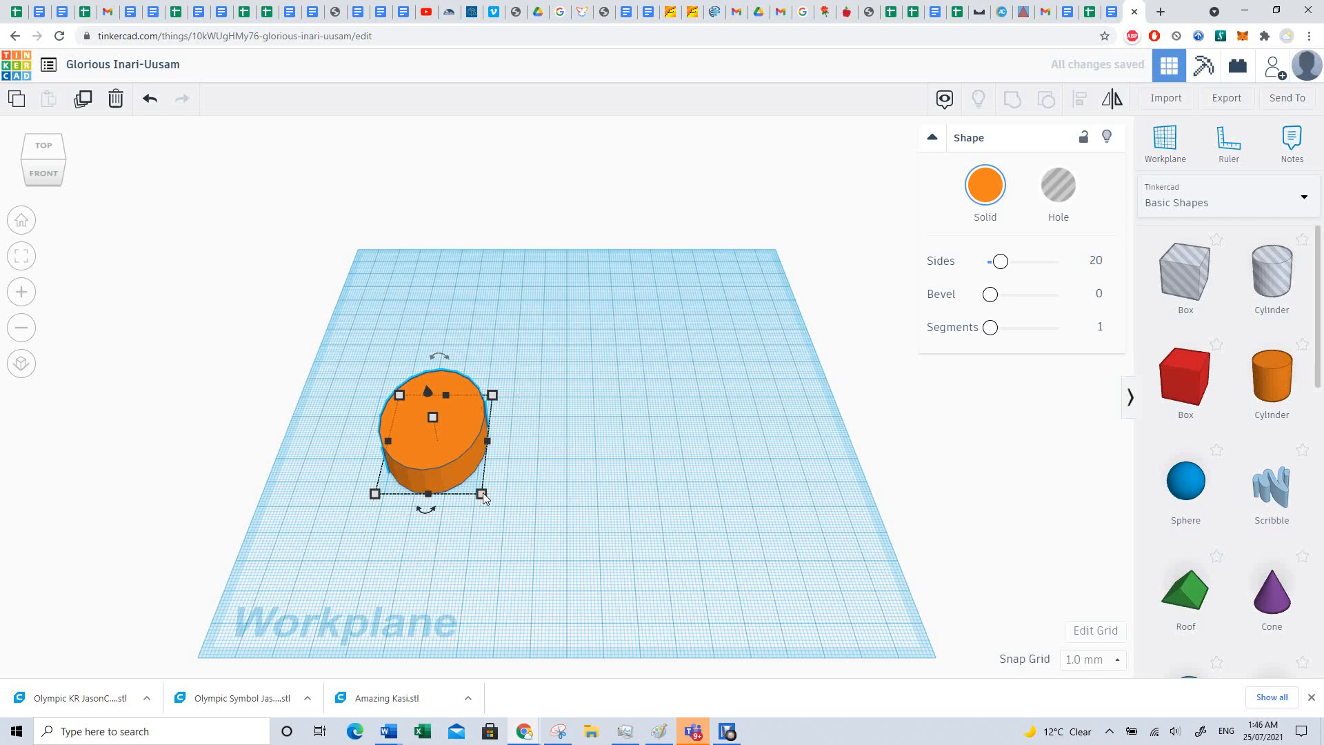
{"action": "key", "text": "ctrl+z"}
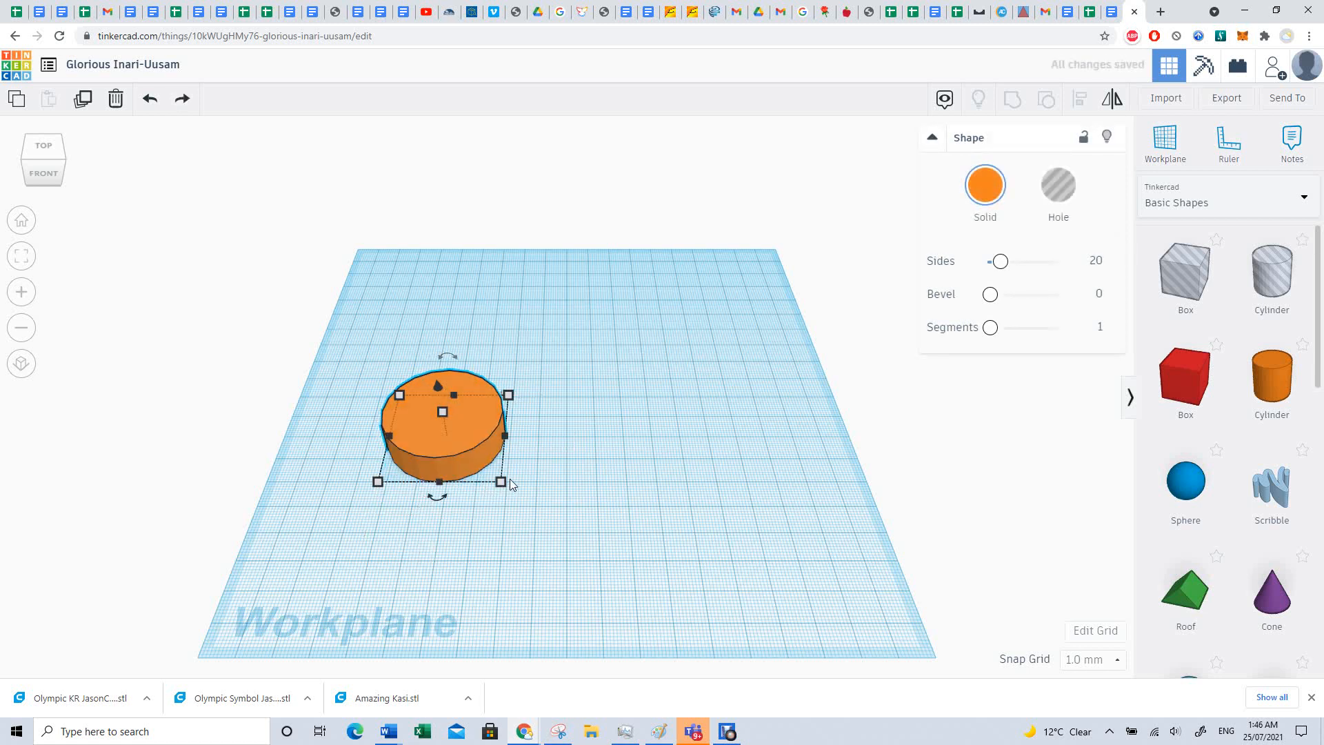
{"action": "mouse_move", "coordinate": [500, 483]}
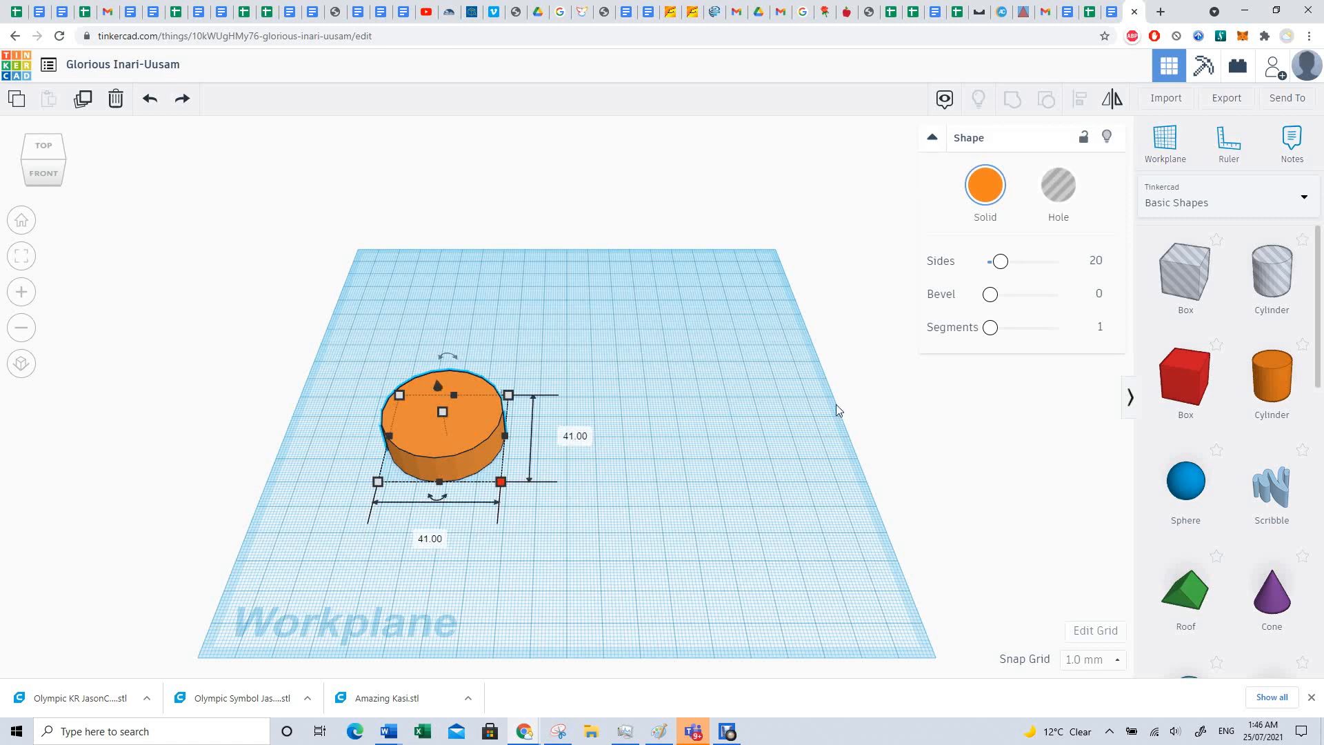
Place a cylinder hole on the disc, widened to nearly the disc's diameter and lowered 6 mm below the workplane
{"action": "left_click", "coordinate": [1269, 286]}
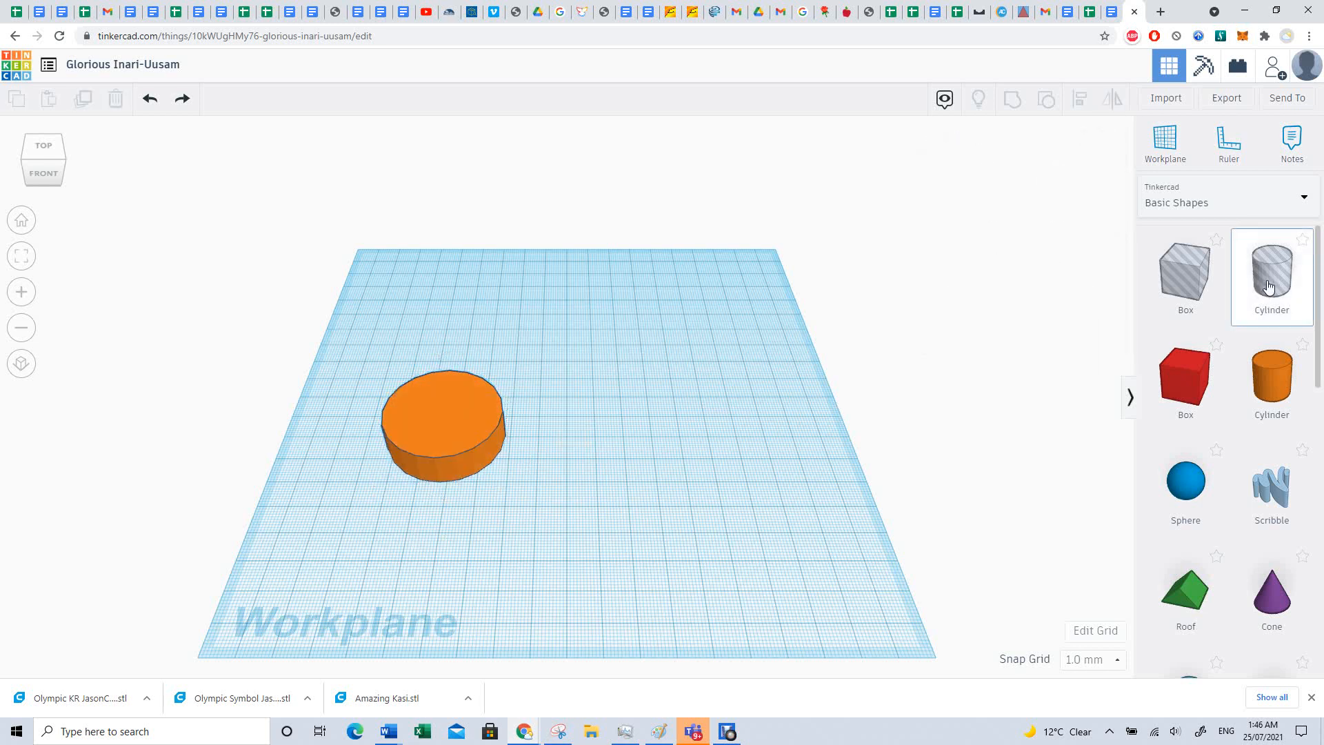
{"action": "left_click_drag", "start_coordinate": [1269, 286], "coordinate": [443, 436]}
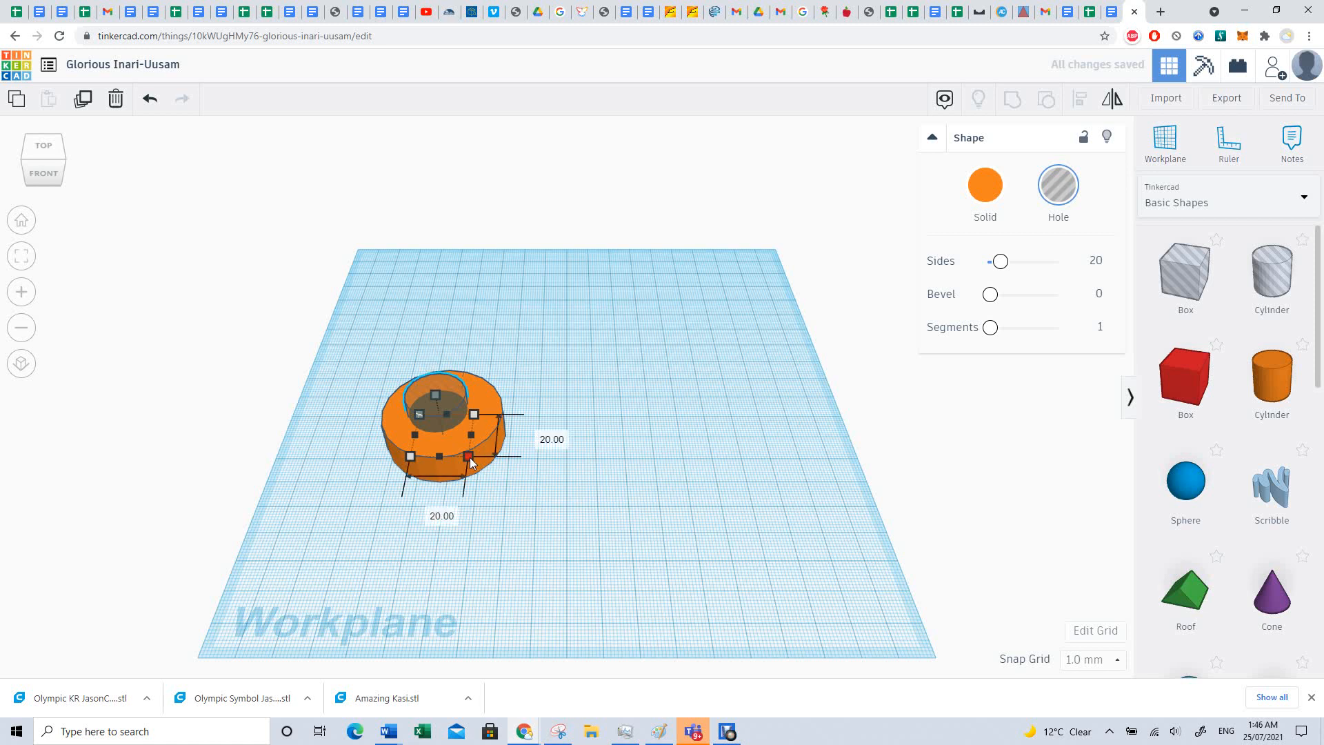
{"action": "left_click_drag", "start_coordinate": [470, 461], "coordinate": [511, 497]}
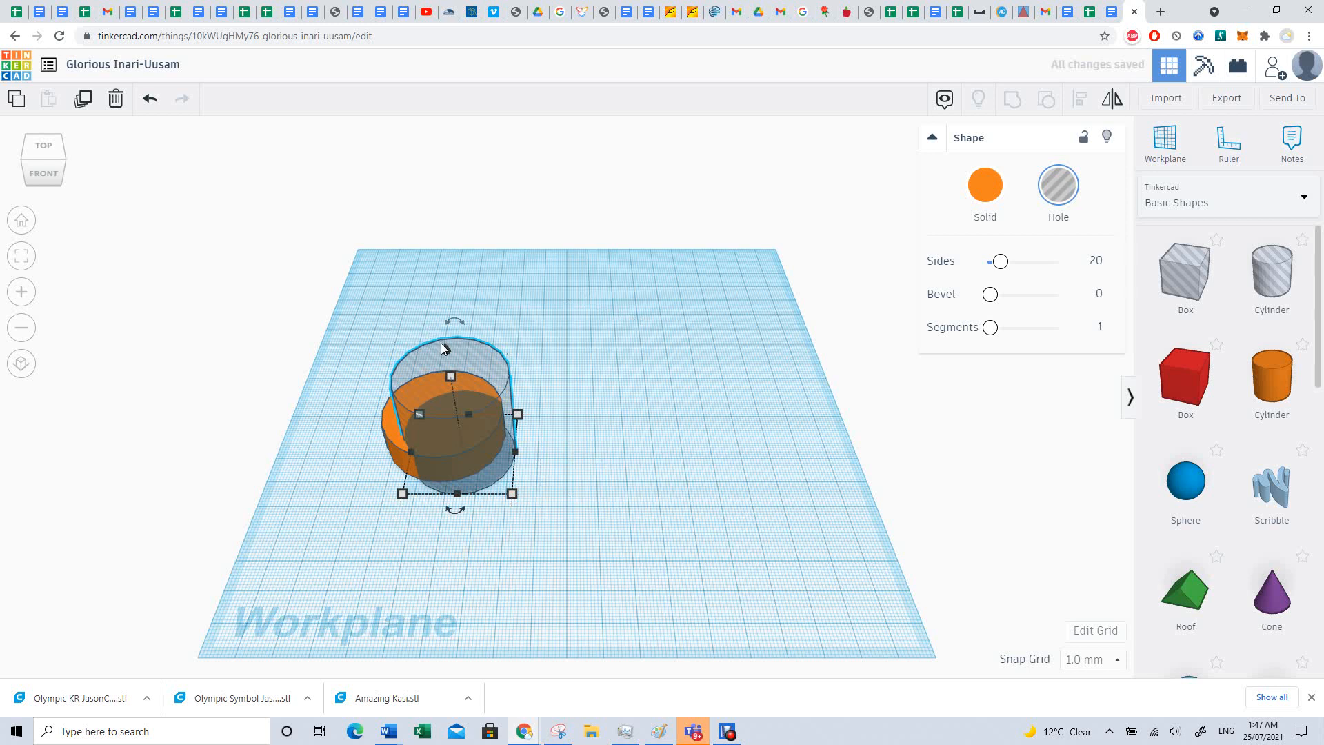
{"action": "mouse_move", "coordinate": [443, 348]}
{"action": "left_mouse_down"}
{"action": "mouse_move", "coordinate": [450, 372]}
{"action": "mouse_move", "coordinate": [446, 362]}
{"action": "left_mouse_up"}
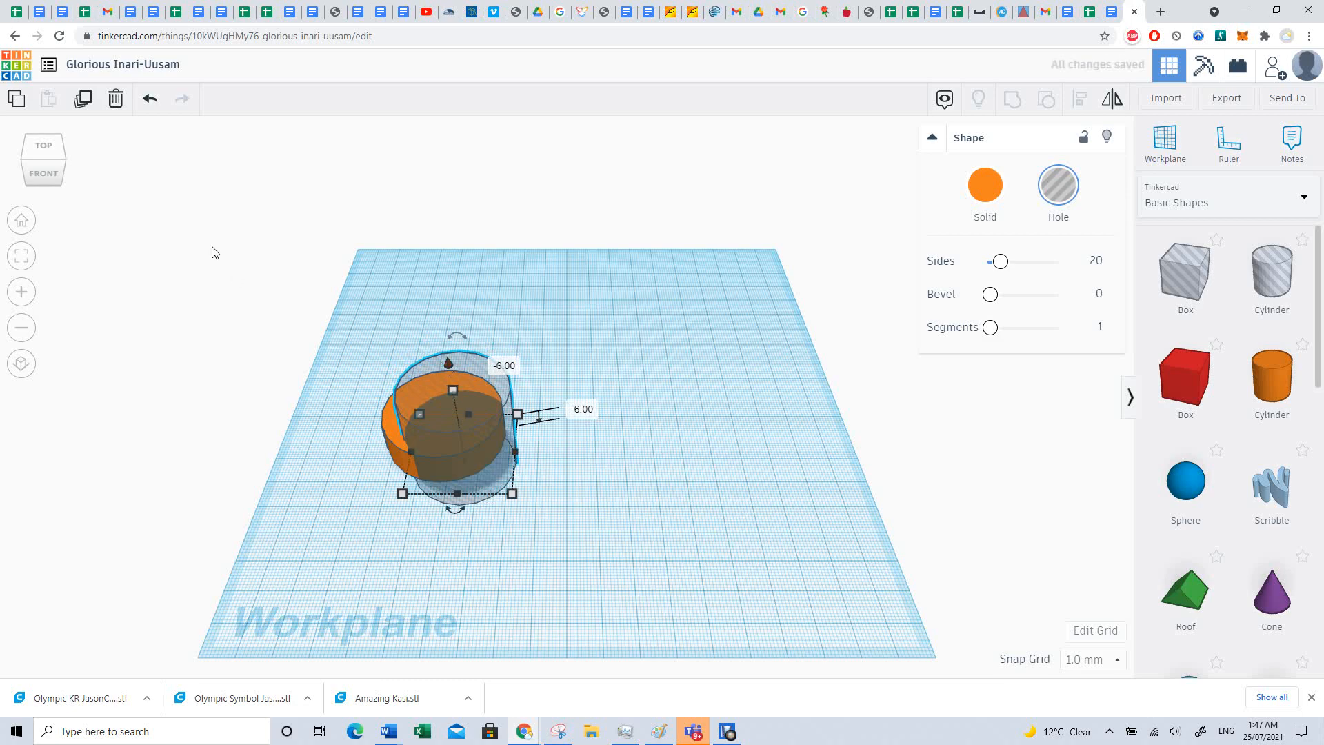
Select the disc and the cylinder hole and align their centres along both horizontal axes
{"action": "left_click", "coordinate": [43, 176]}
{"action": "mouse_move", "coordinate": [48, 167]}
{"action": "left_mouse_down"}
{"action": "mouse_move", "coordinate": [69, 165]}
{"action": "mouse_move", "coordinate": [31, 164]}
{"action": "mouse_move", "coordinate": [42, 173]}
{"action": "left_mouse_up"}
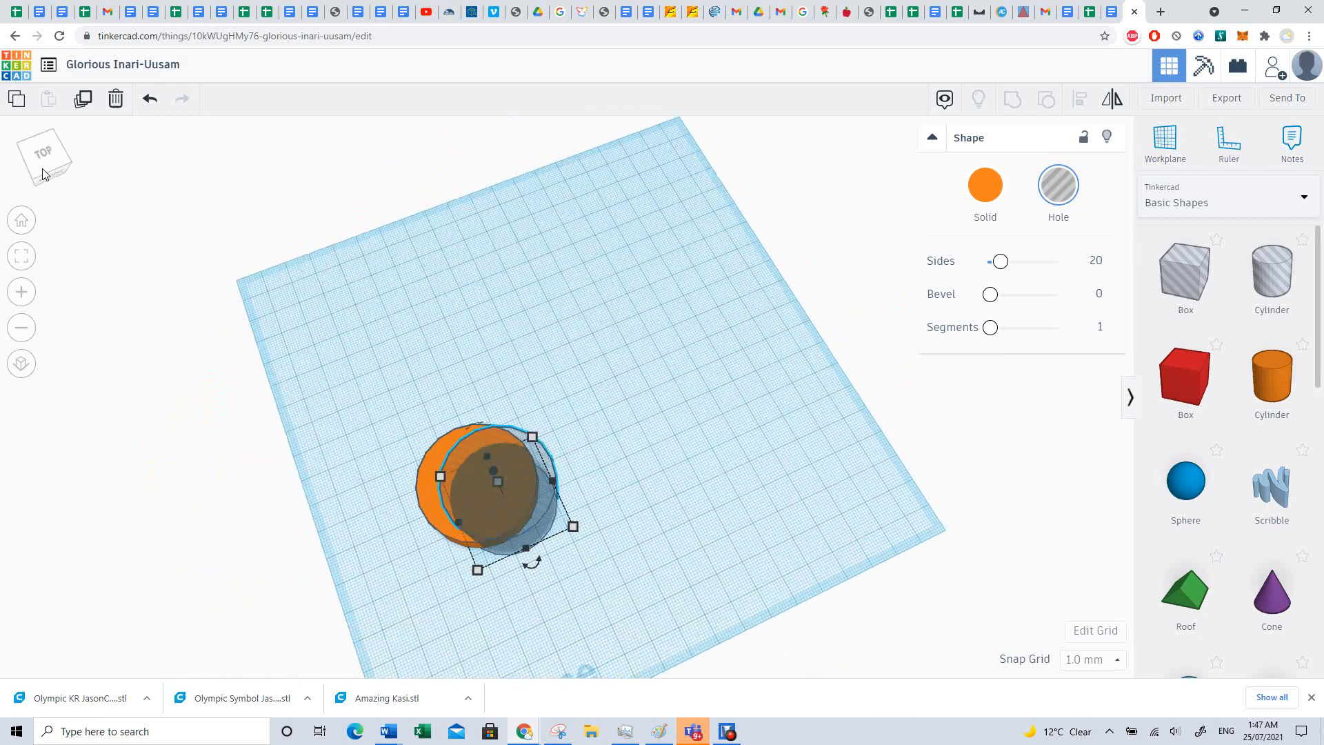
{"action": "left_click_drag", "start_coordinate": [382, 395], "coordinate": [593, 569]}
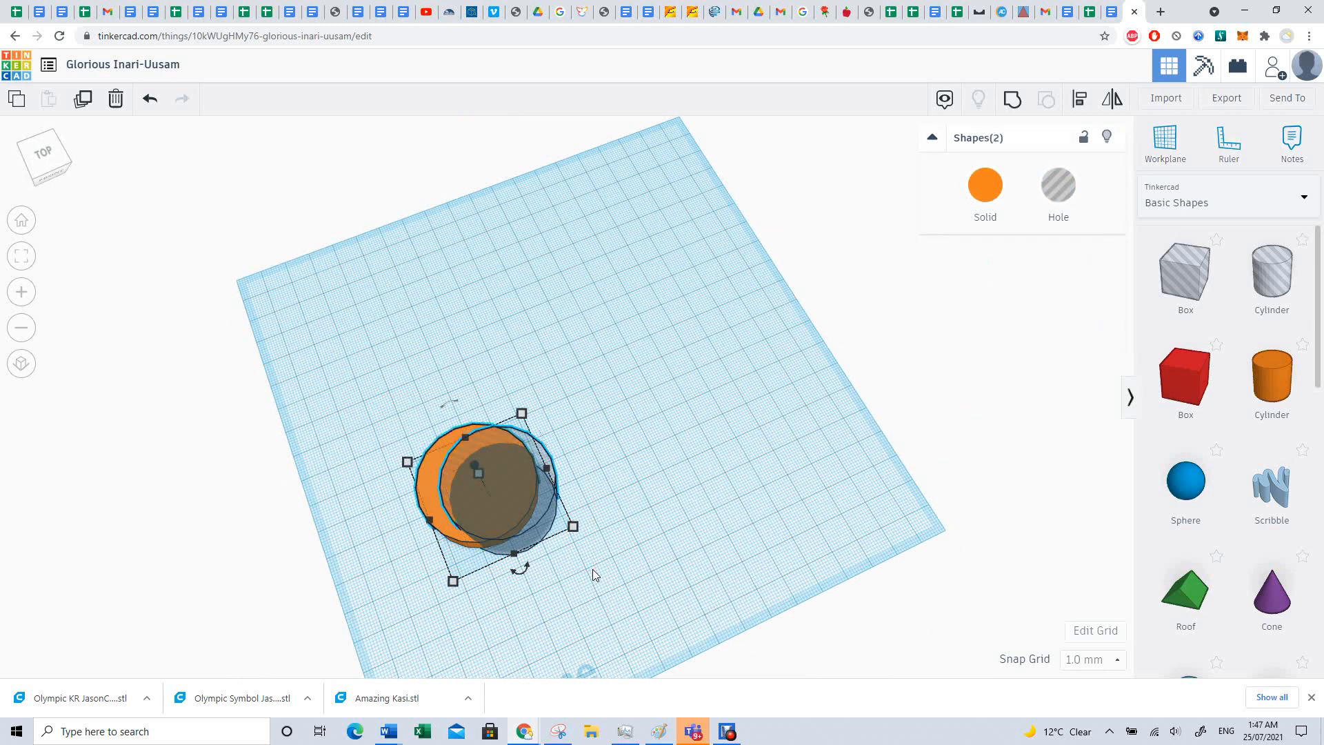
{"action": "left_click", "coordinate": [412, 338]}
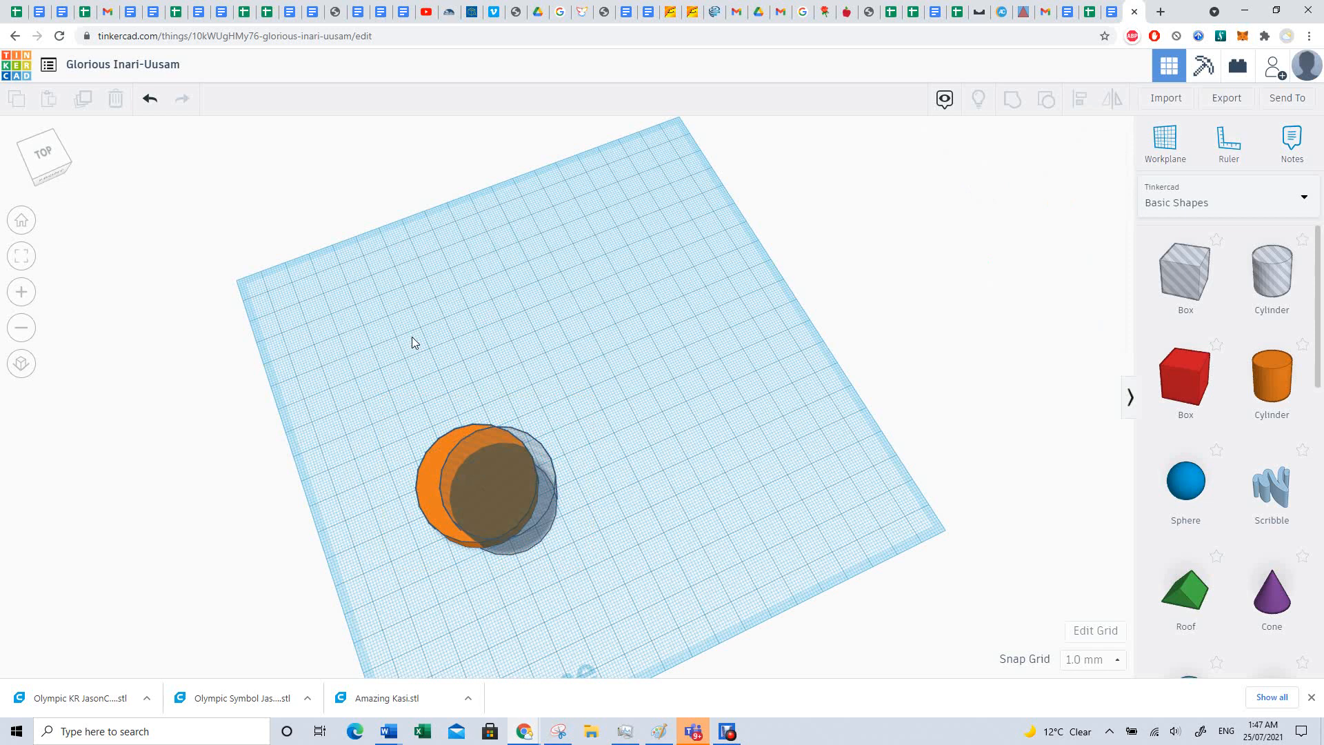
{"action": "left_click_drag", "start_coordinate": [412, 338], "coordinate": [535, 568]}
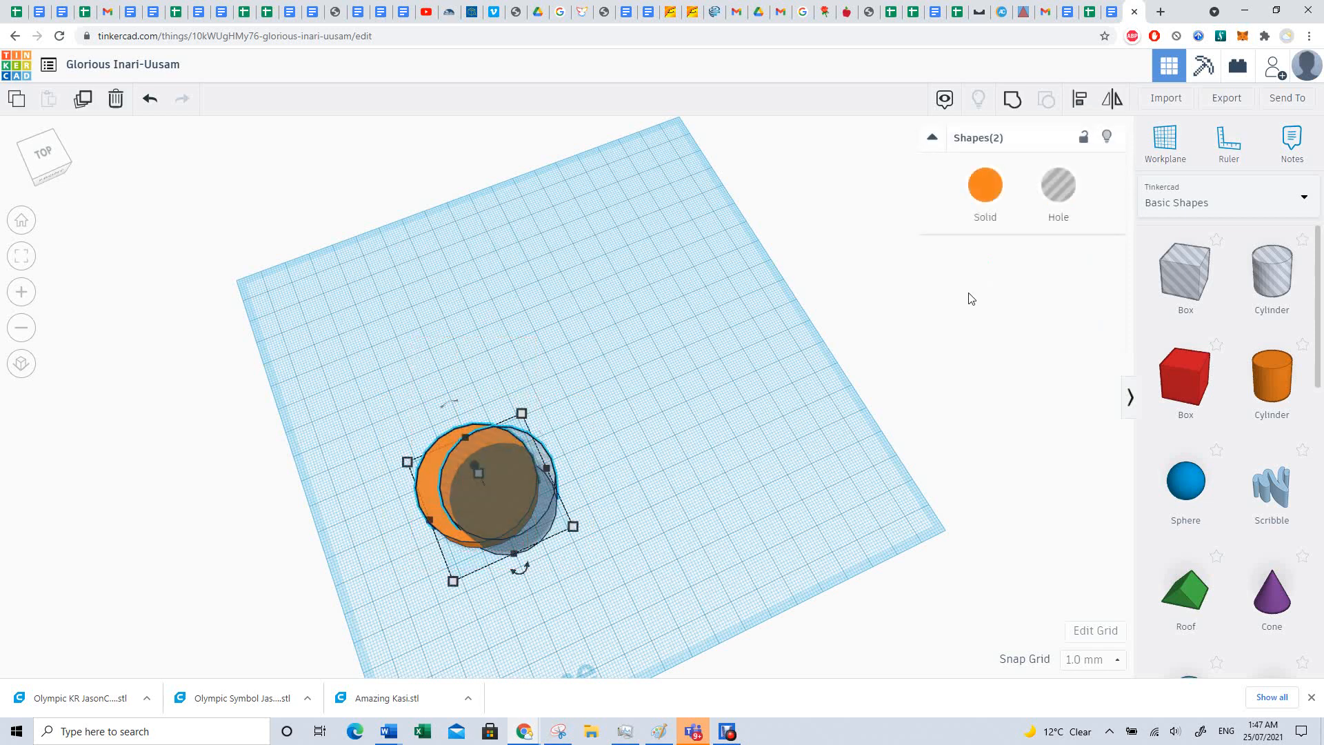
{"action": "left_click", "coordinate": [1080, 103]}
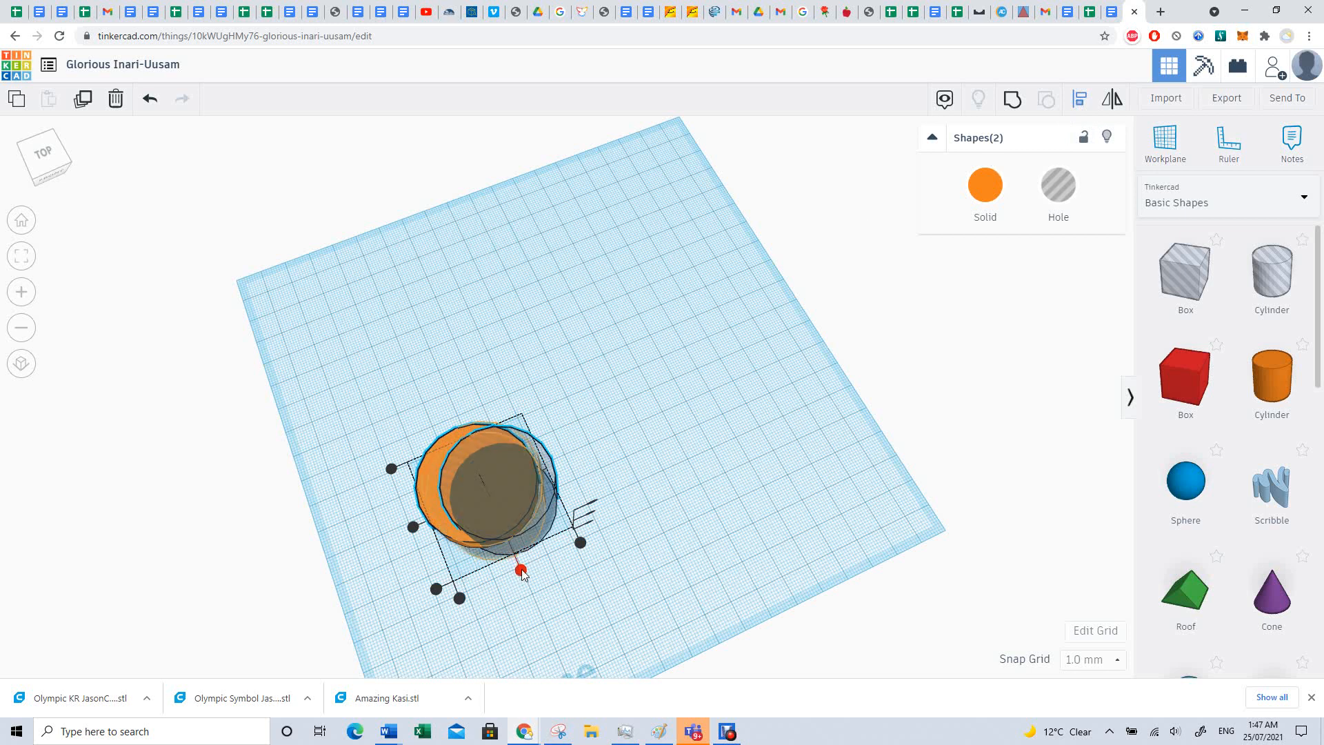
{"action": "left_click", "coordinate": [520, 571]}
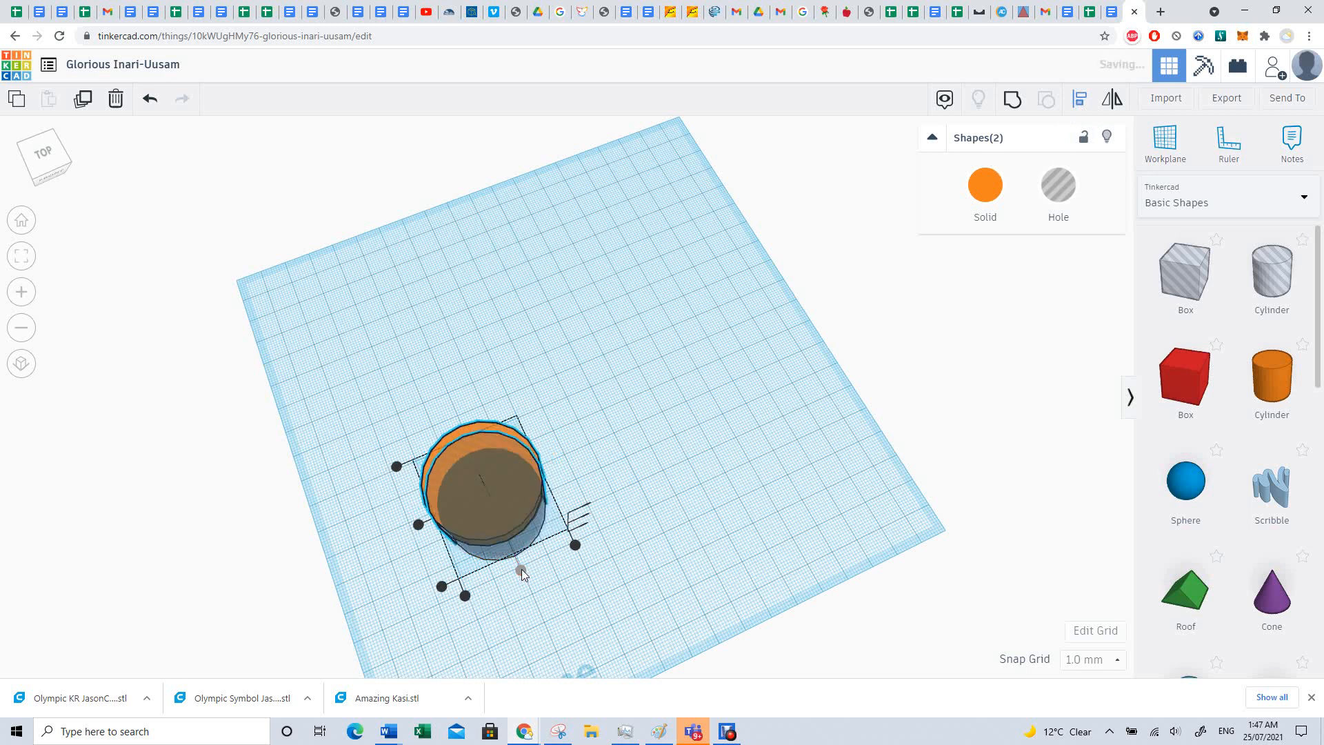
{"action": "left_click", "coordinate": [419, 525]}
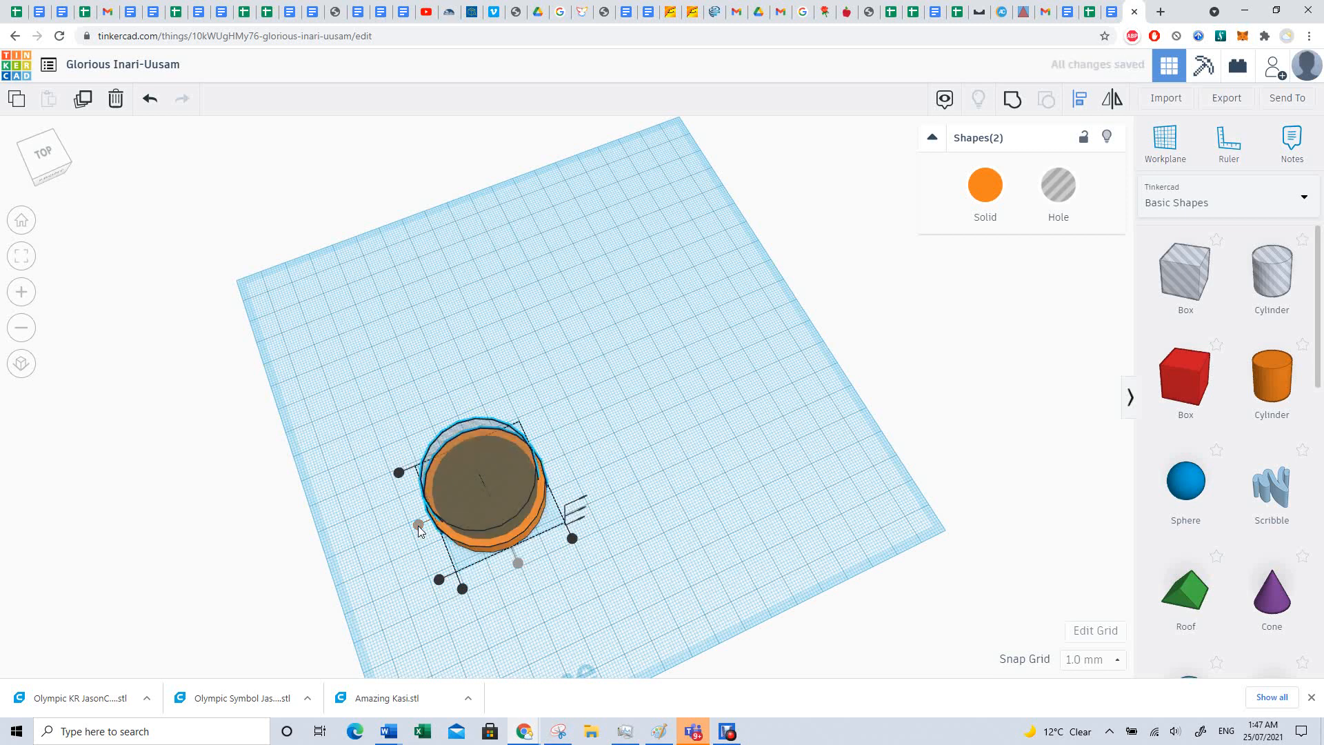
Resize the cylinder hole to 34 by 34 mm to leave a thicker ring wall
{"action": "left_click", "coordinate": [41, 172]}
{"action": "left_click_drag", "start_coordinate": [42, 167], "coordinate": [32, 167]}
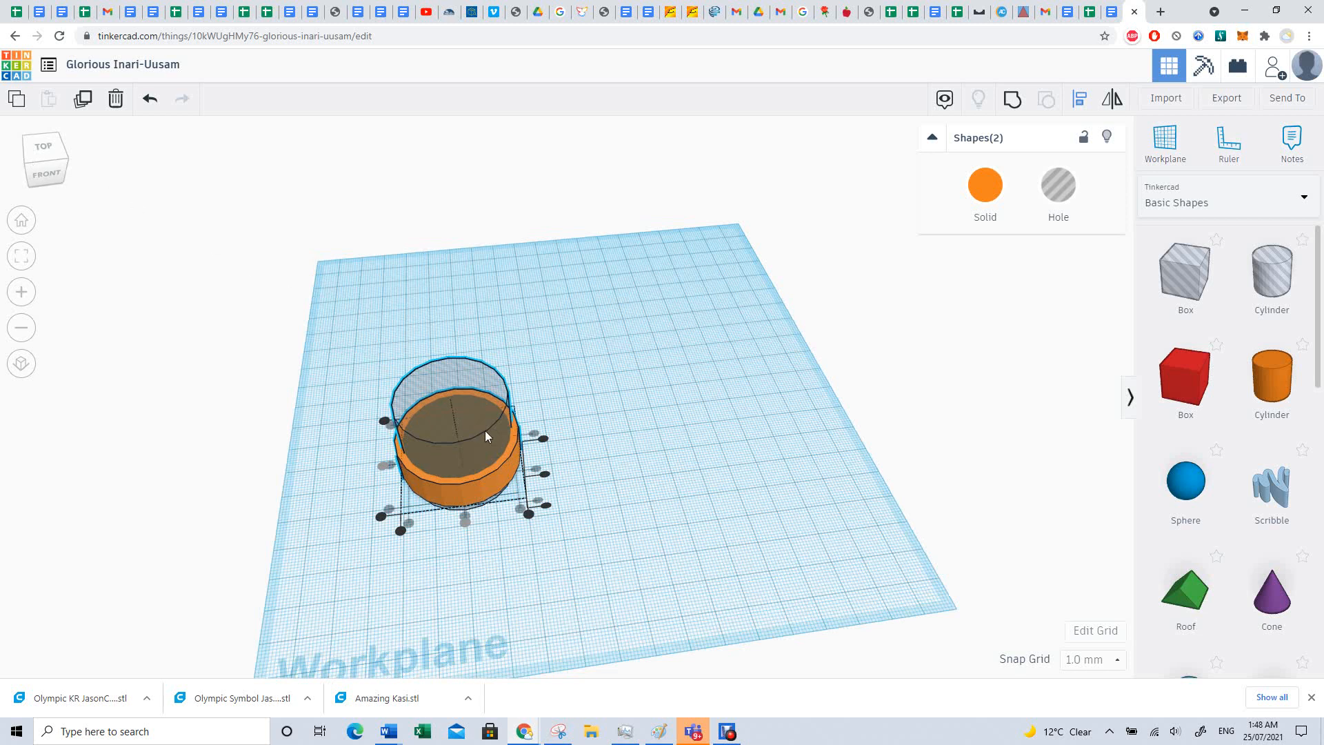
{"action": "left_click", "coordinate": [636, 322]}
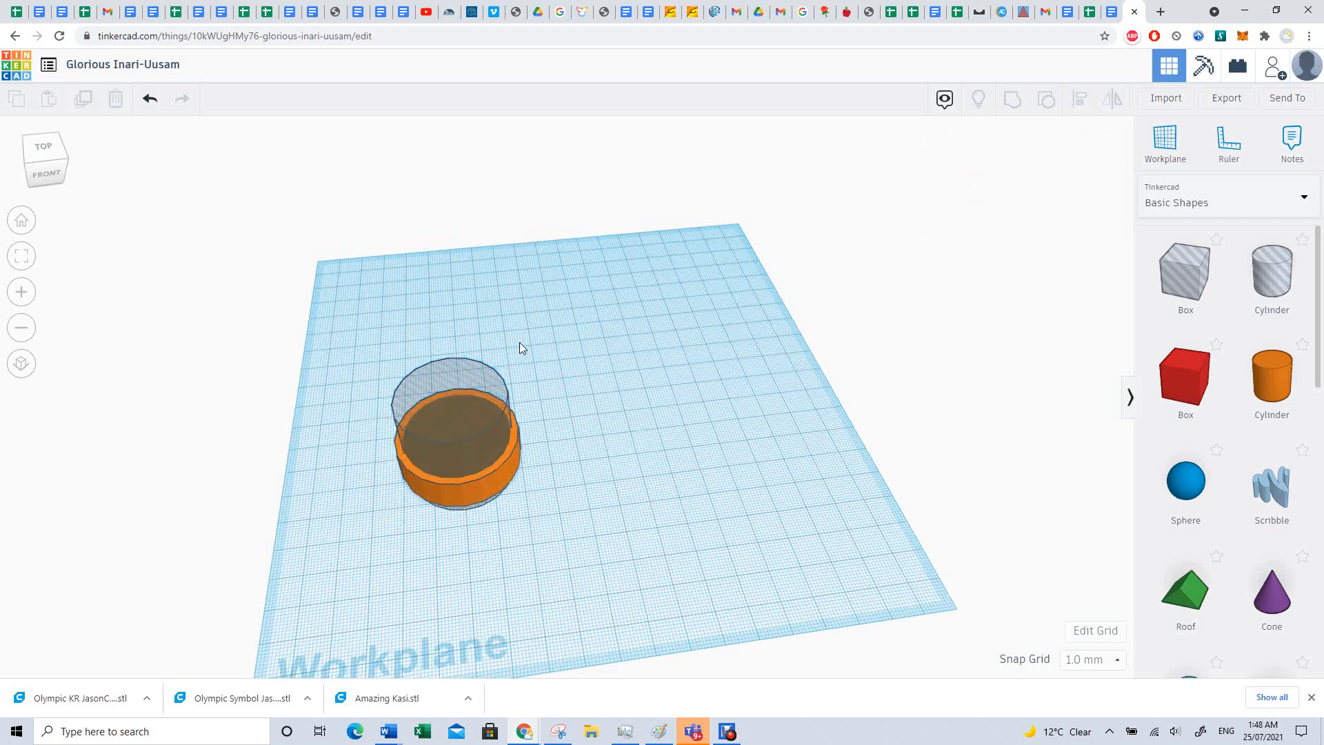
{"action": "left_click", "coordinate": [493, 372]}
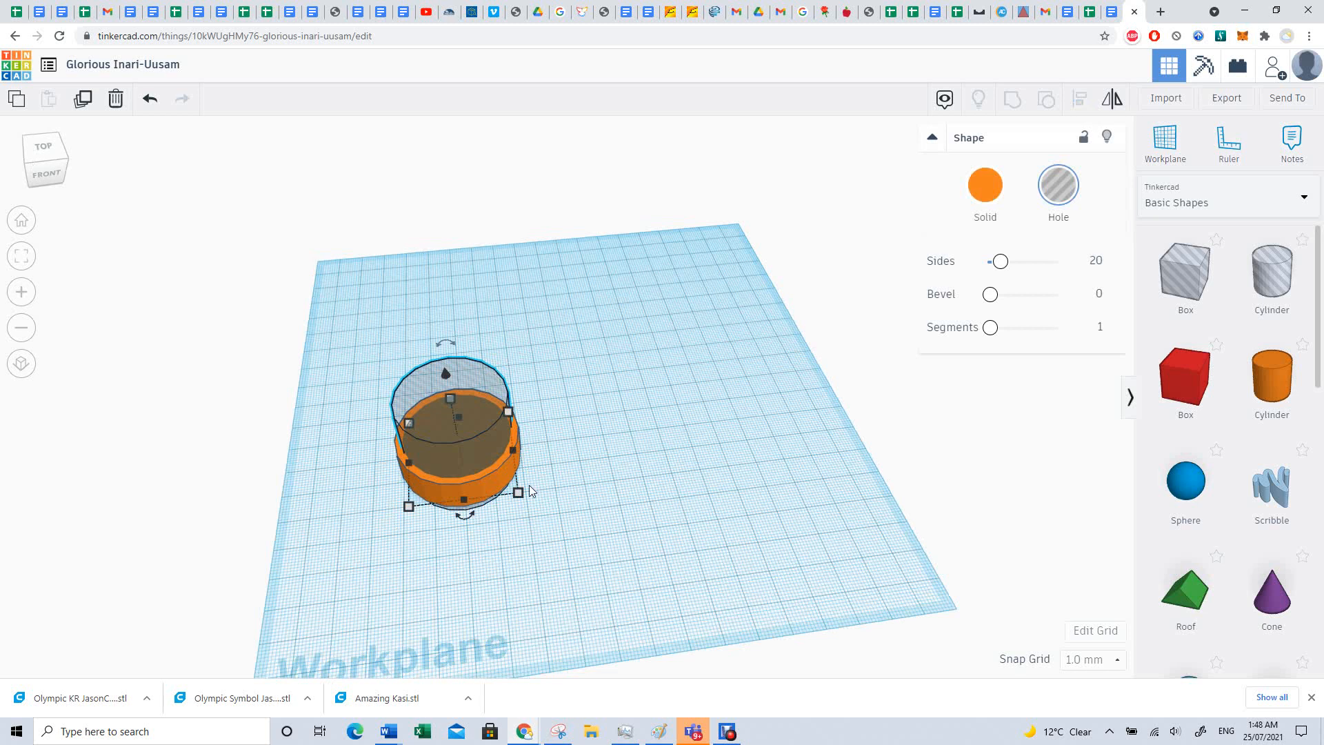
{"action": "left_click_drag", "start_coordinate": [518, 495], "coordinate": [513, 491]}
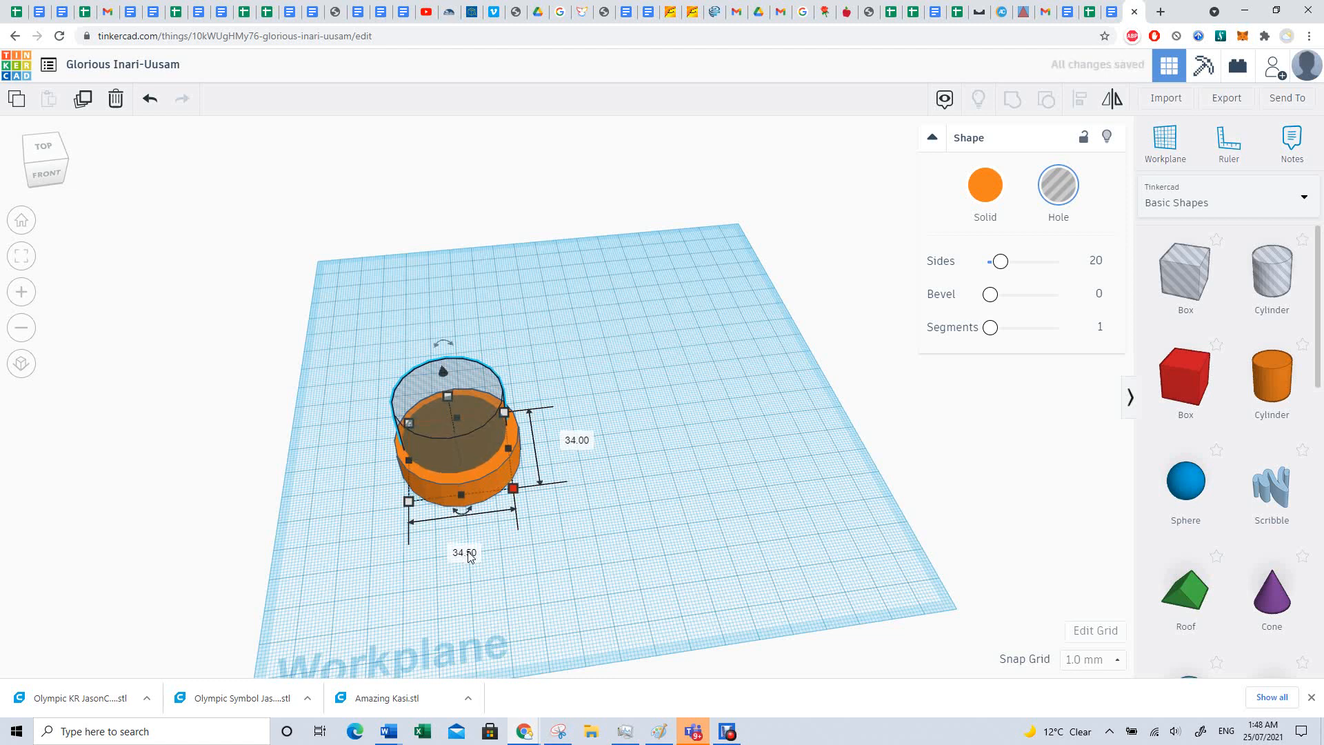
{"action": "left_click", "coordinate": [466, 554]}
{"action": "type", "text": "34"}
{"action": "key", "text": "Return"}
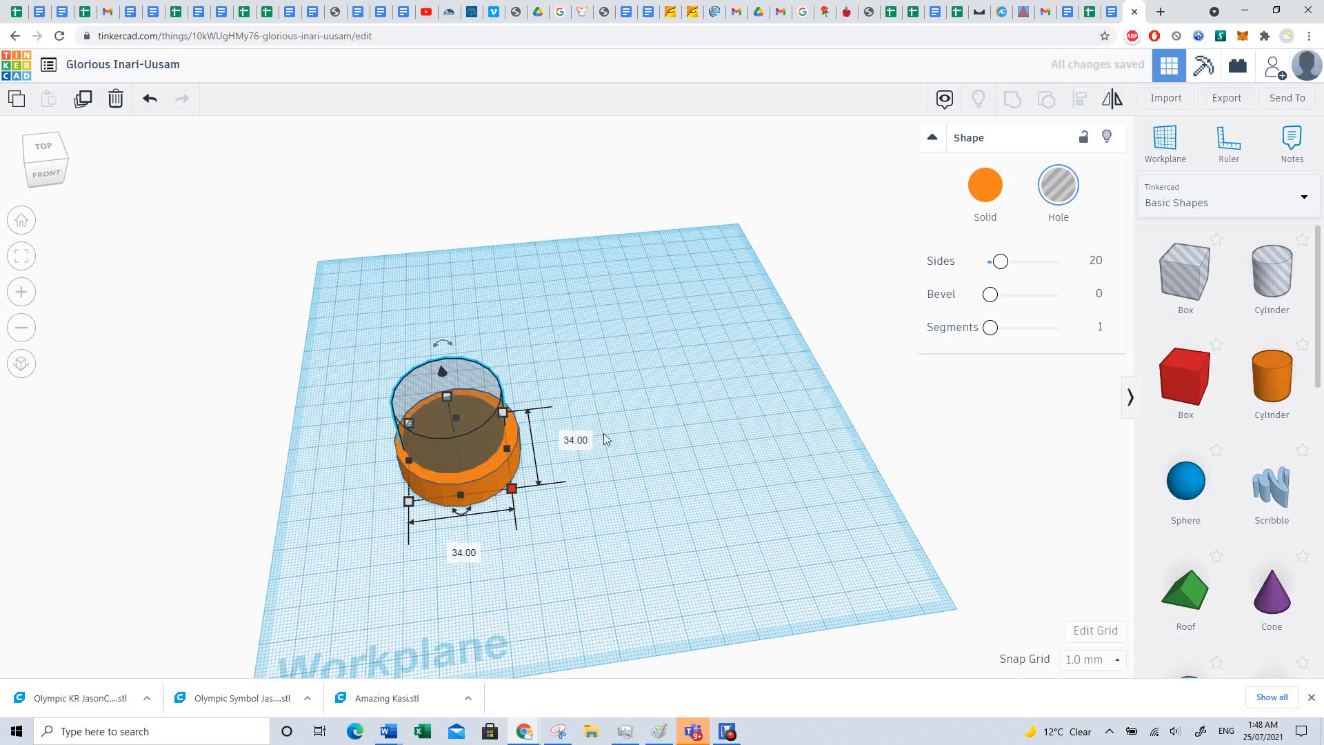
Recentre the resized cylinder hole and the disc on each other in both horizontal directions
{"action": "left_click_drag", "start_coordinate": [367, 302], "coordinate": [524, 509]}
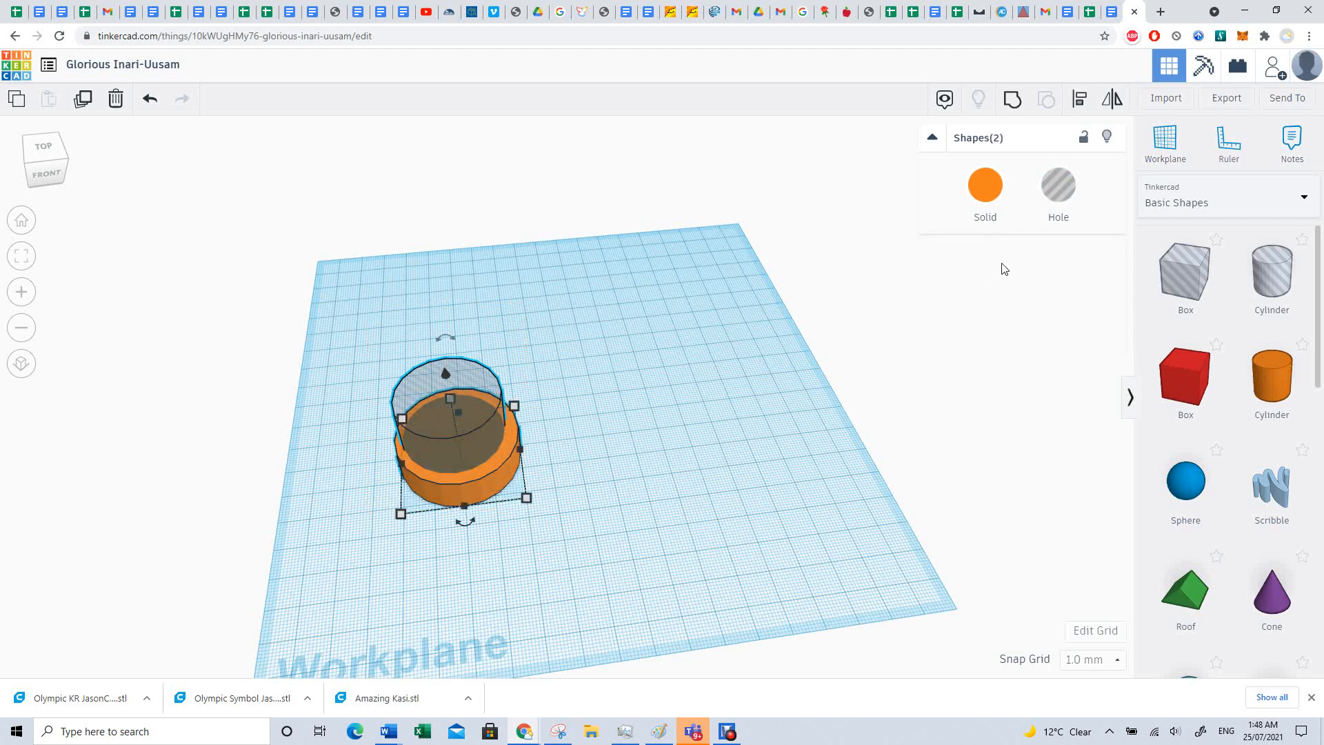
{"action": "left_click", "coordinate": [1080, 99]}
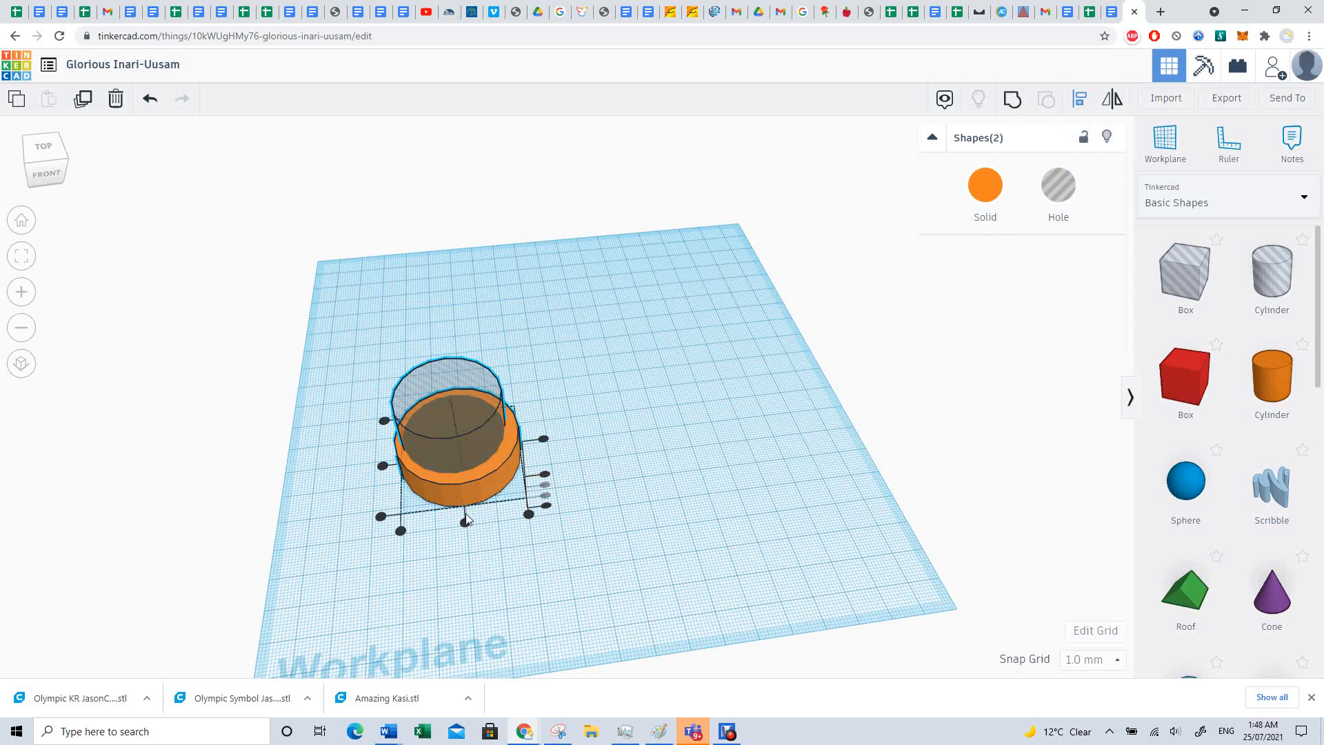
{"action": "left_click", "coordinate": [382, 466]}
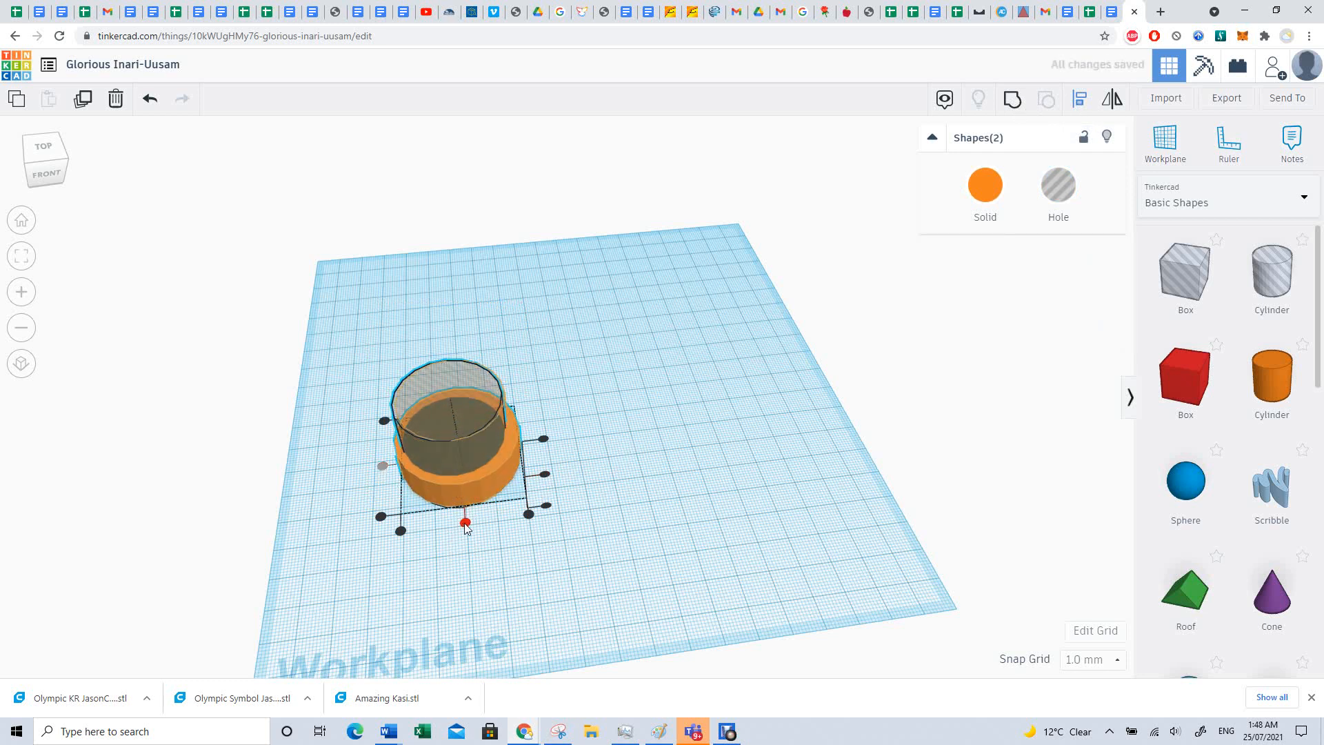
{"action": "left_click", "coordinate": [465, 523]}
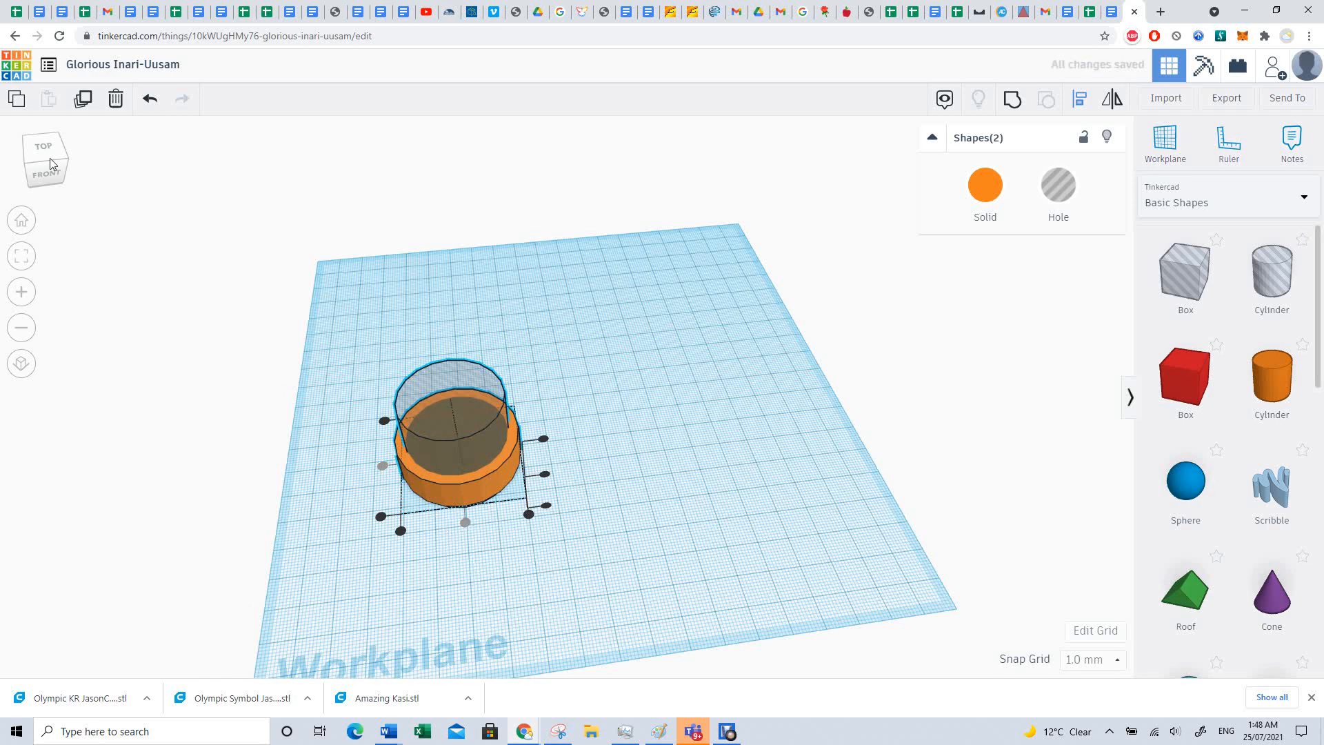
Group the disc with the cylinder hole to cut a ring, and reduce the ring's height to 6 mm
{"action": "mouse_move", "coordinate": [50, 159]}
{"action": "left_mouse_down"}
{"action": "mouse_move", "coordinate": [52, 172]}
{"action": "mouse_move", "coordinate": [63, 166]}
{"action": "mouse_move", "coordinate": [36, 157]}
{"action": "mouse_move", "coordinate": [66, 165]}
{"action": "left_mouse_up"}
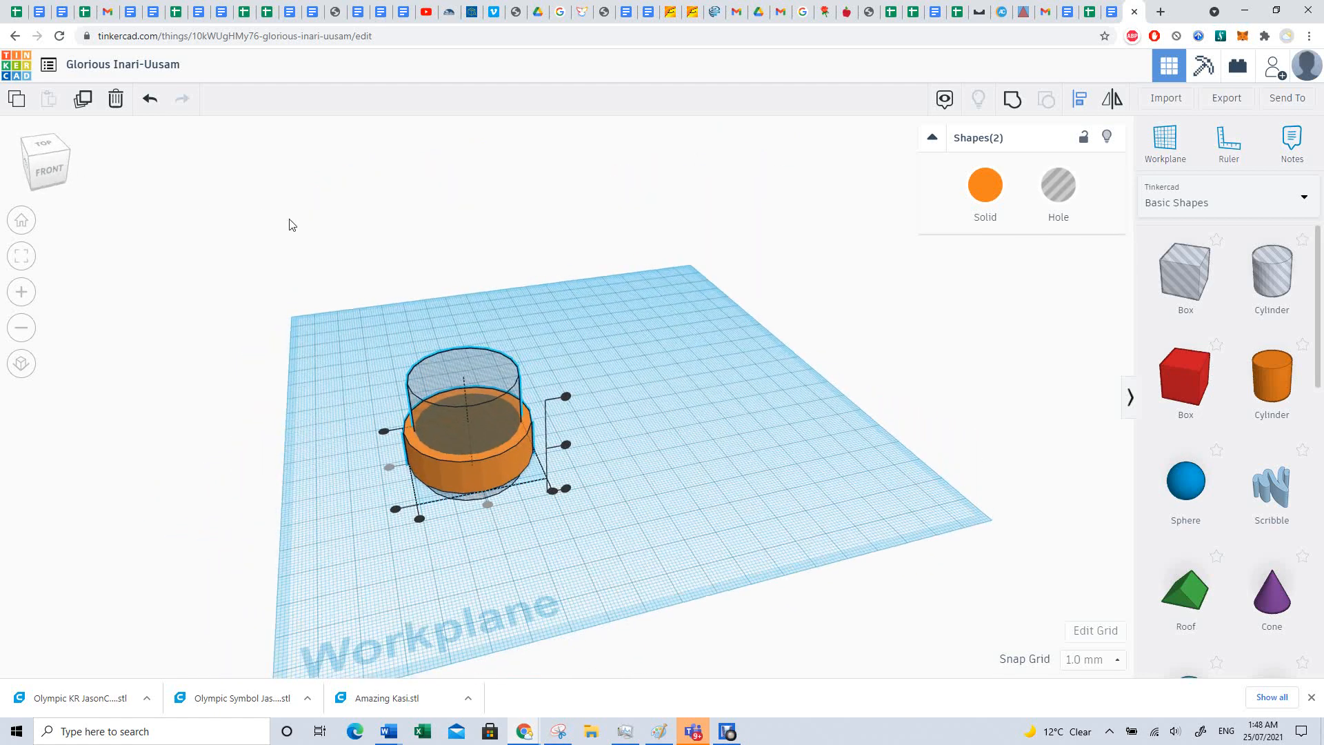
{"action": "left_click_drag", "start_coordinate": [325, 331], "coordinate": [368, 341]}
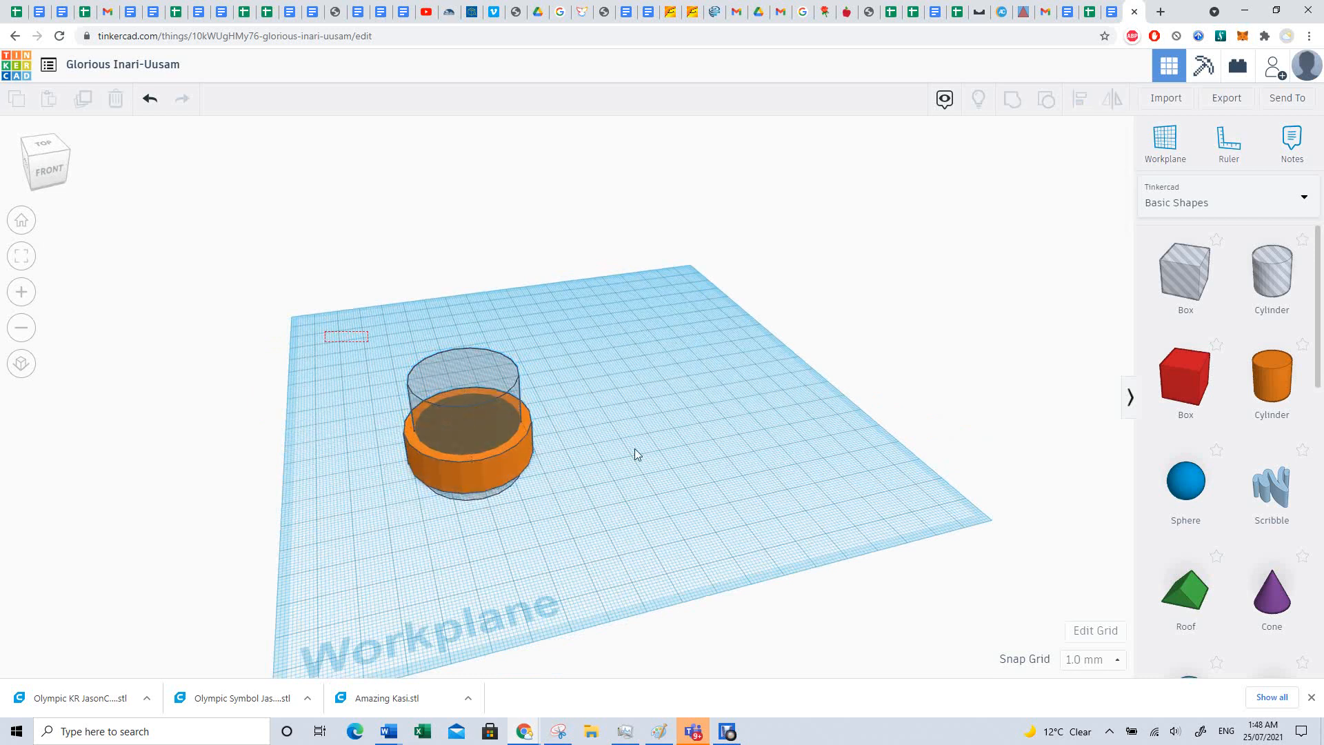
{"action": "left_click_drag", "start_coordinate": [635, 449], "coordinate": [623, 533]}
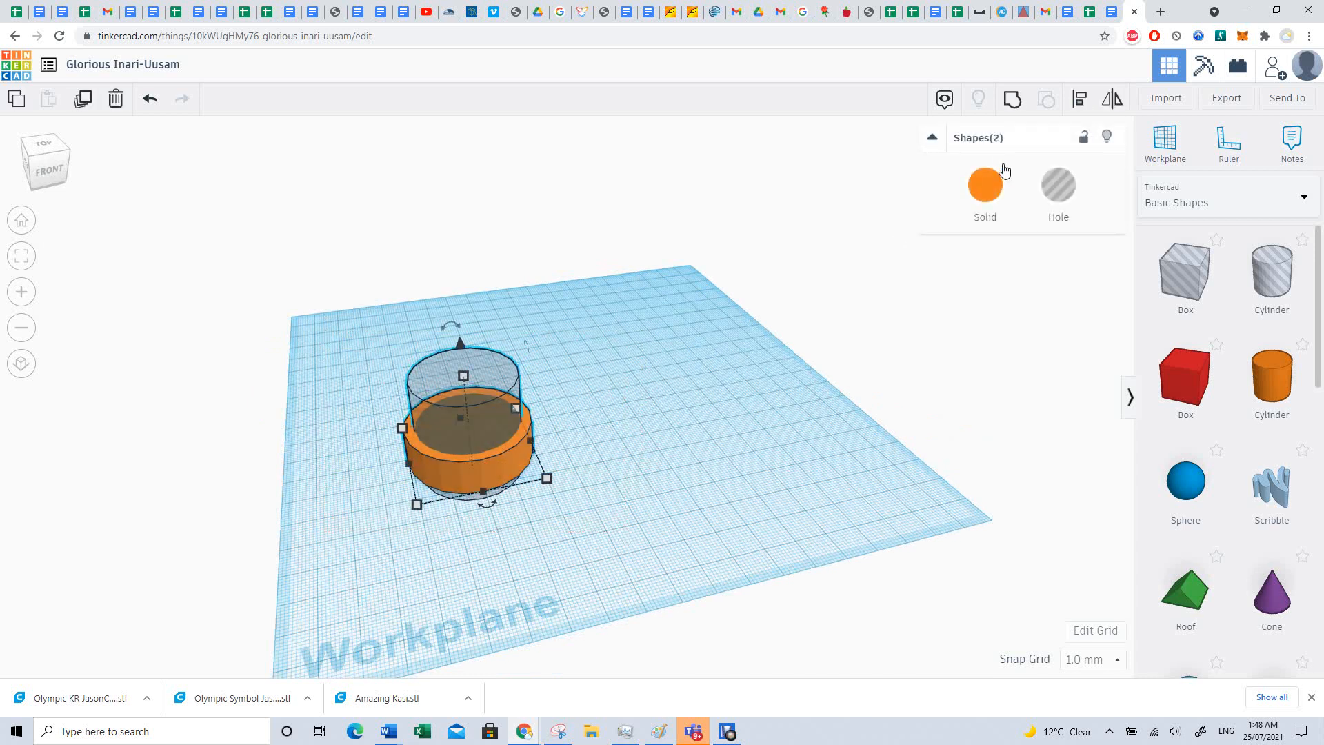
{"action": "left_click", "coordinate": [1012, 100]}
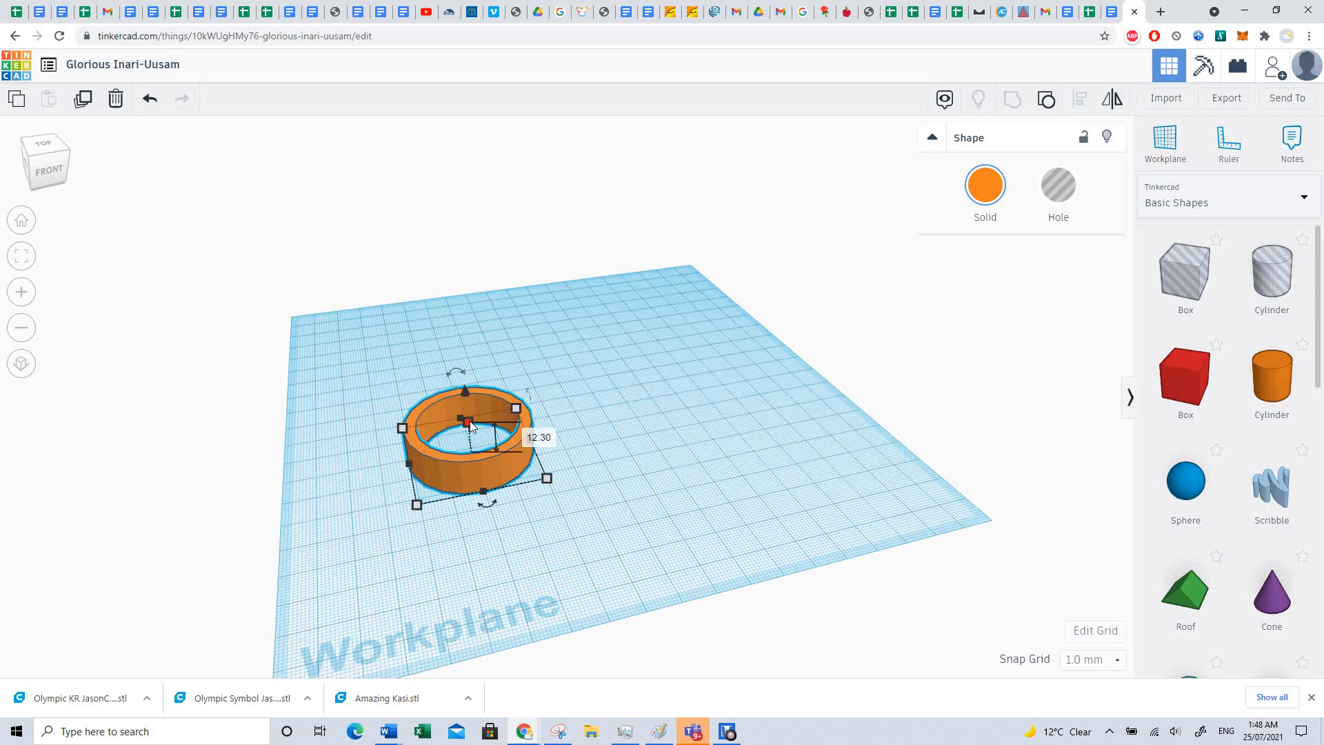
{"action": "left_click_drag", "start_coordinate": [471, 426], "coordinate": [472, 440]}
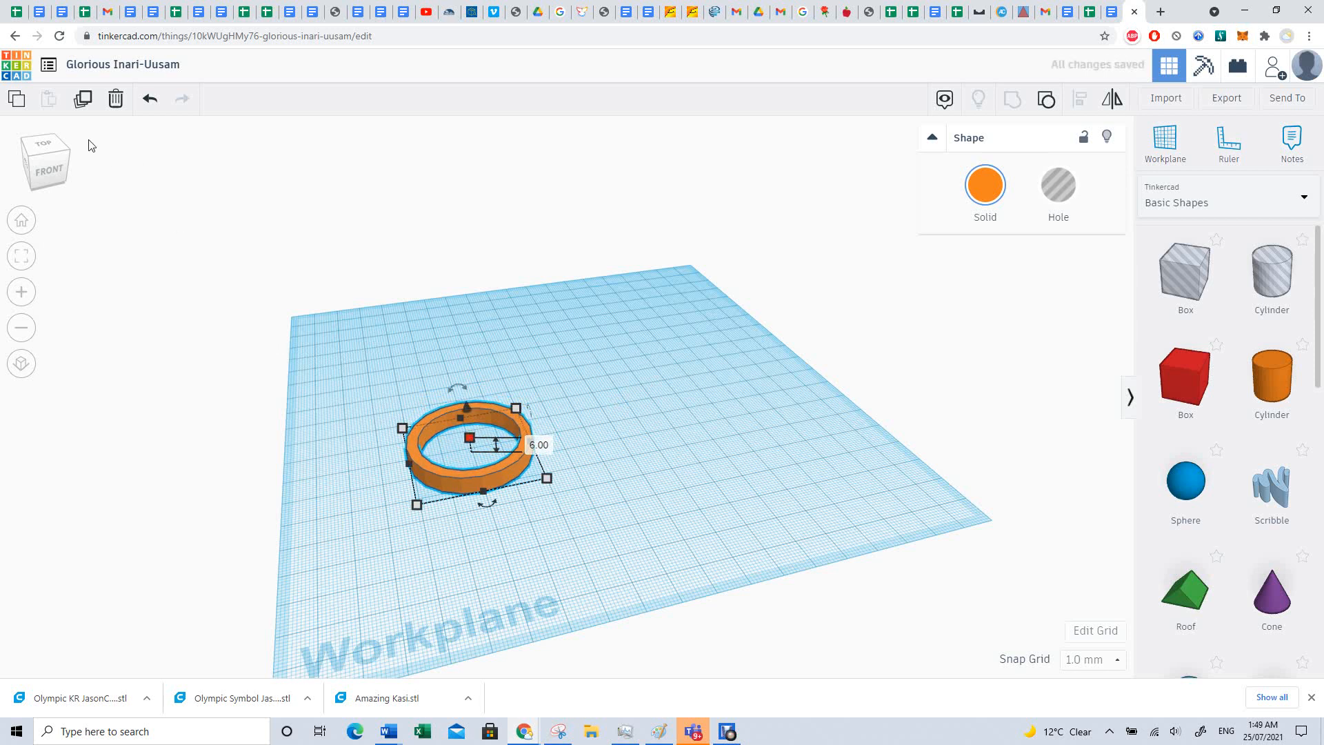
Duplicate the ring and shift the copy sideways to the right until it overlaps the edge of the original ring
{"action": "mouse_move", "coordinate": [44, 155]}
{"action": "left_mouse_down"}
{"action": "mouse_move", "coordinate": [52, 171]}
{"action": "mouse_move", "coordinate": [68, 164]}
{"action": "mouse_move", "coordinate": [28, 155]}
{"action": "mouse_move", "coordinate": [38, 170]}
{"action": "left_mouse_up"}
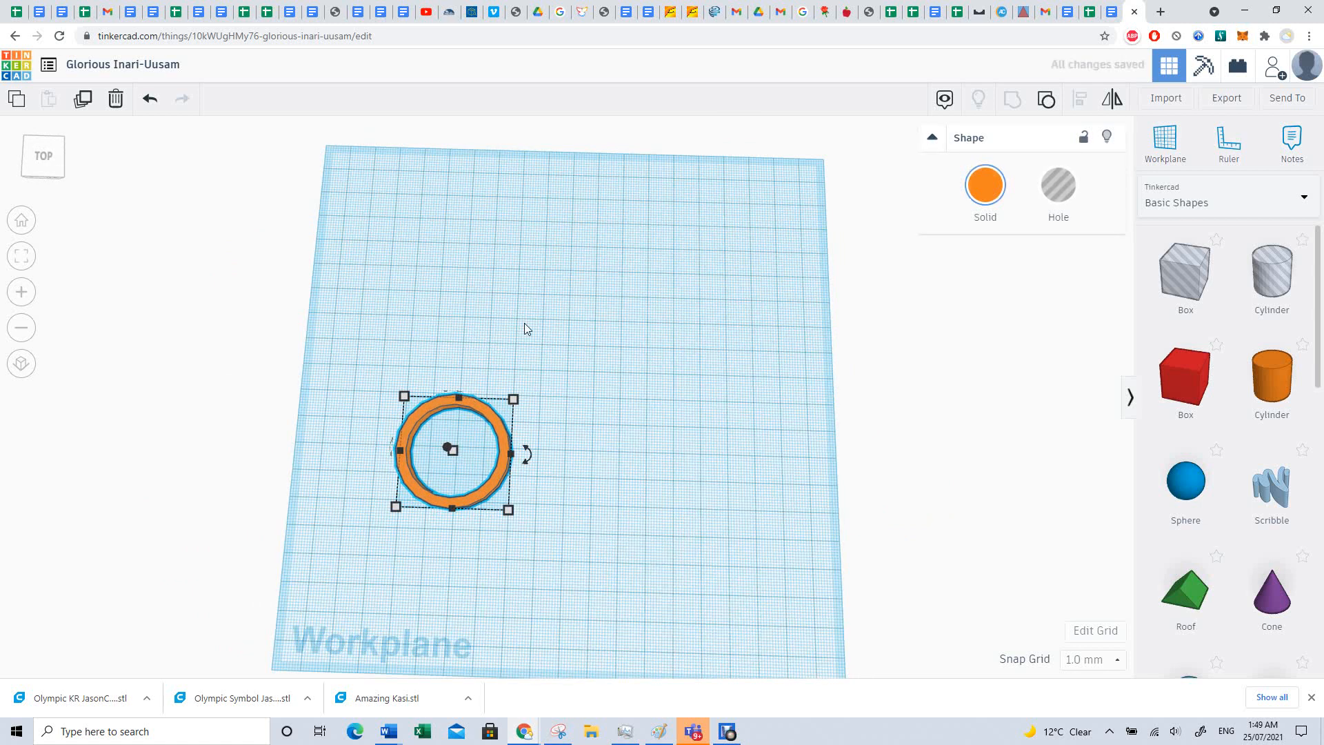
{"action": "key", "text": "ctrl+d"}
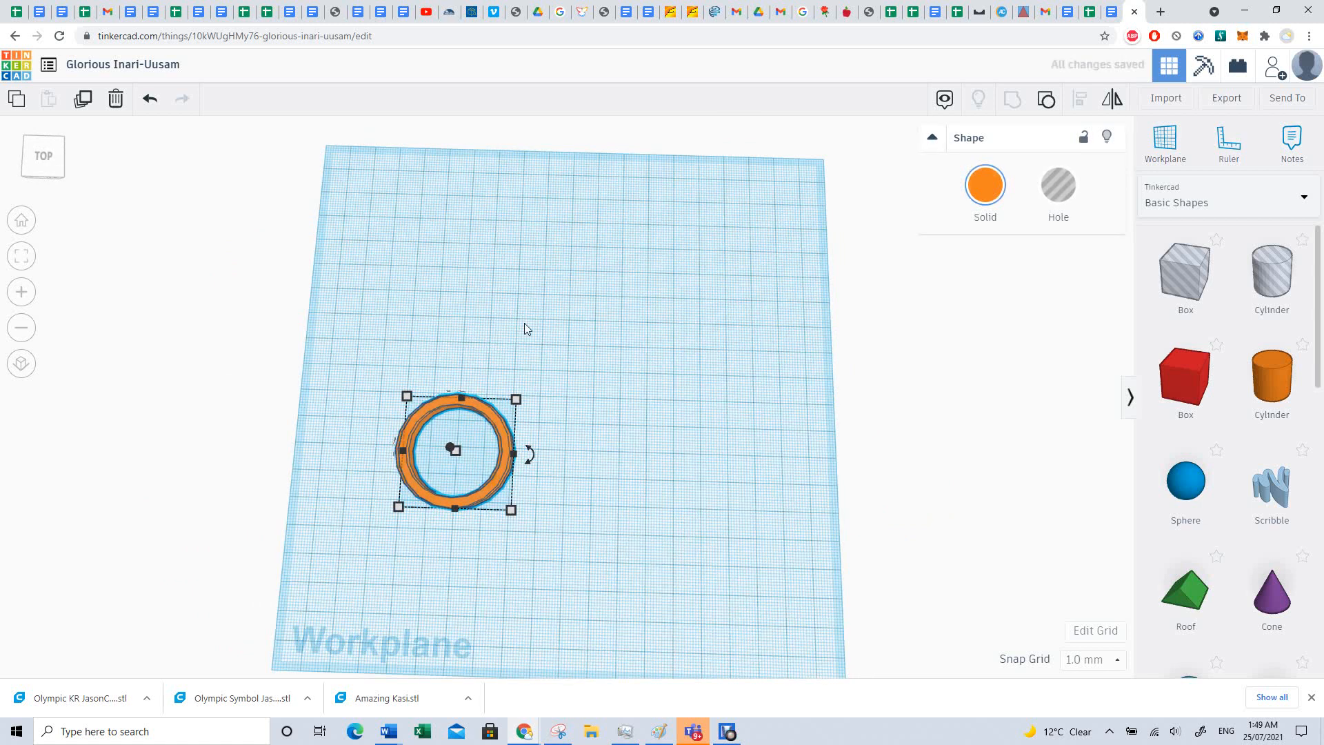
{"action": "key", "text": "Right"}
{"action": "key", "text": "Right"}
{"action": "key", "text": "Right"}
{"action": "key", "text": "Right"}
{"action": "key", "text": "Right"}
{"action": "key", "text": "Right"}
{"action": "key", "text": "Right"}
{"action": "key", "text": "Right"}
{"action": "key", "text": "Right"}
{"action": "key", "text": "Right"}
{"action": "key", "text": "Right"}
{"action": "key", "text": "Right"}
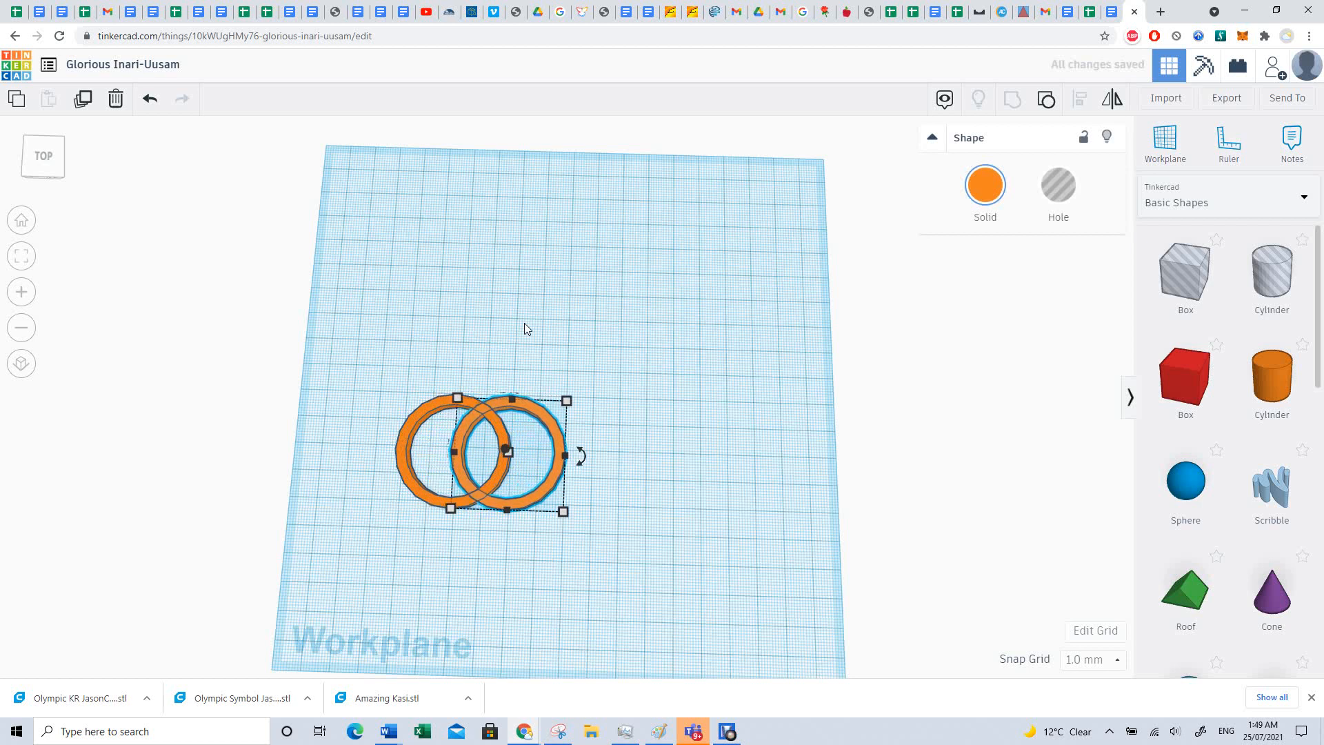
{"action": "key", "text": "Right"}
{"action": "key", "text": "Right"}
{"action": "key", "text": "Right"}
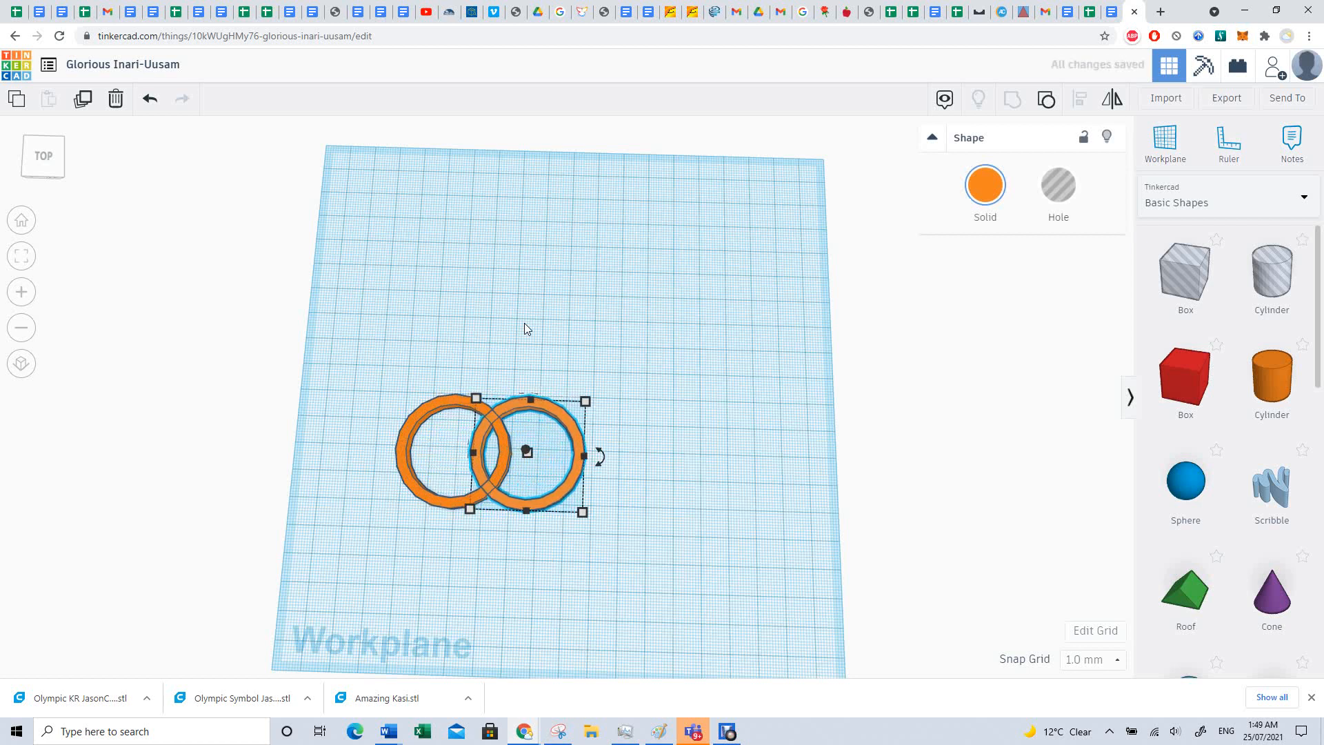
{"action": "key", "text": "Left"}
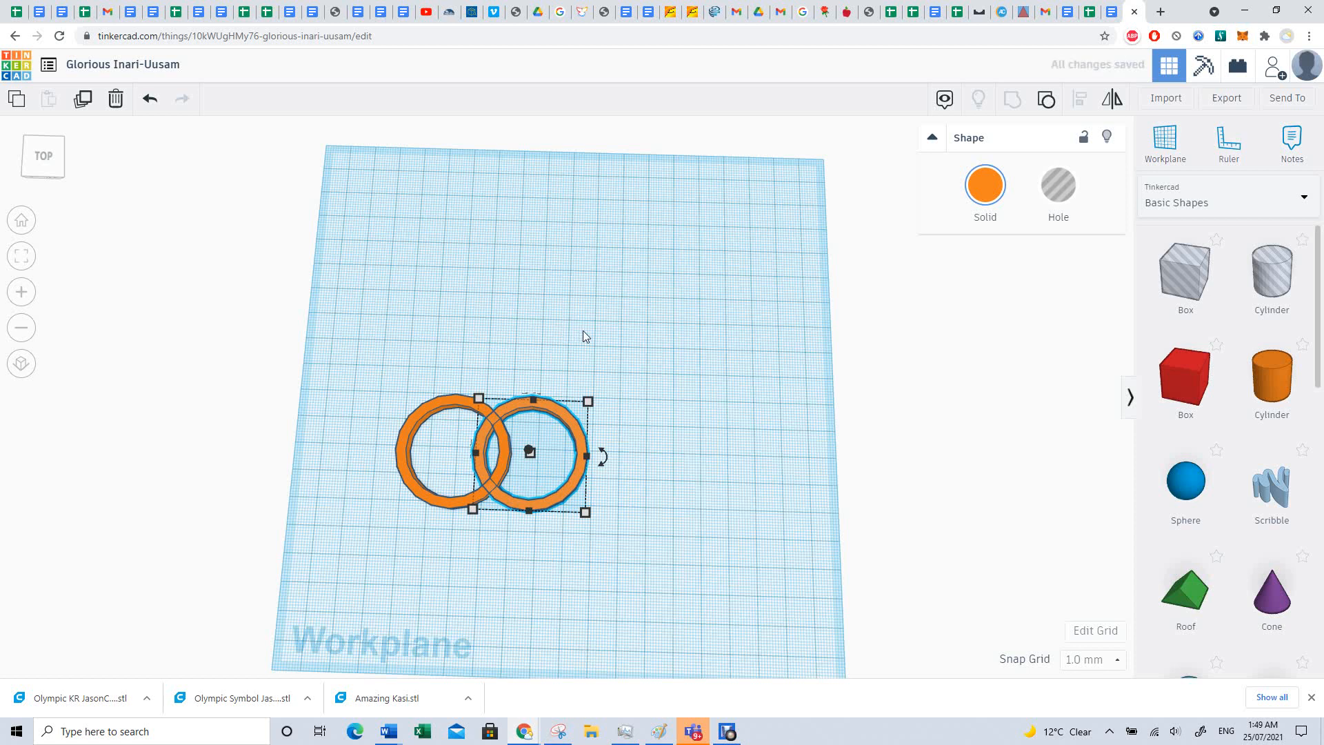
Repeat the offset duplication three times to make a row of five overlapping rings
{"action": "key", "text": "ctrl+d"}
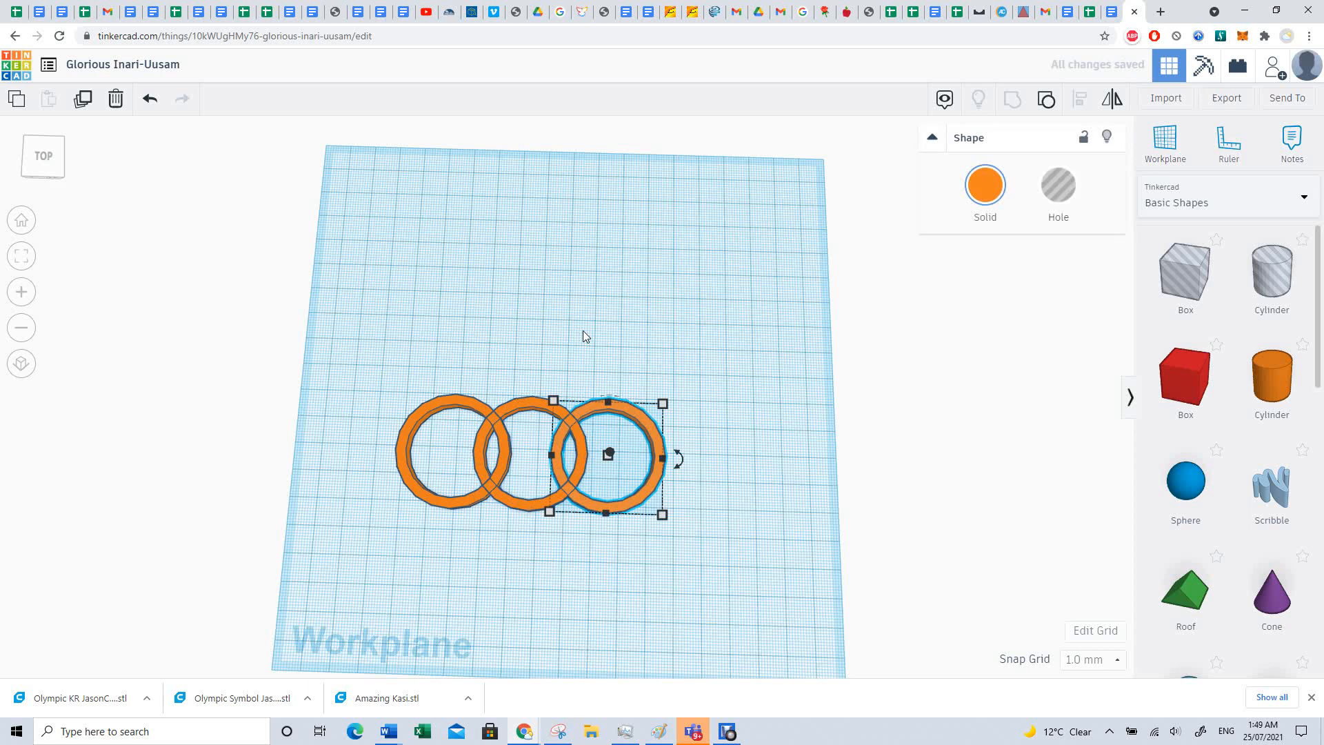
{"action": "key", "text": "ctrl+d"}
{"action": "key", "text": "ctrl+d"}
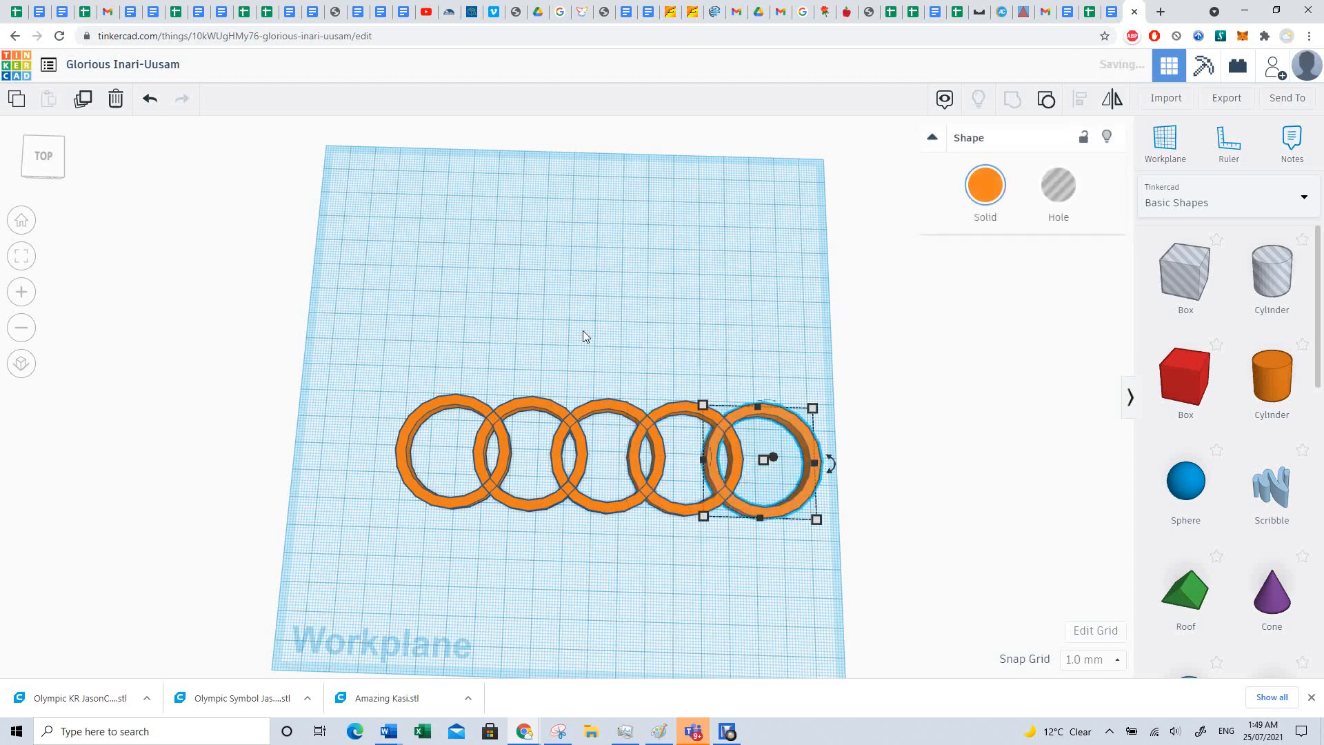
{"action": "left_click", "coordinate": [666, 313]}
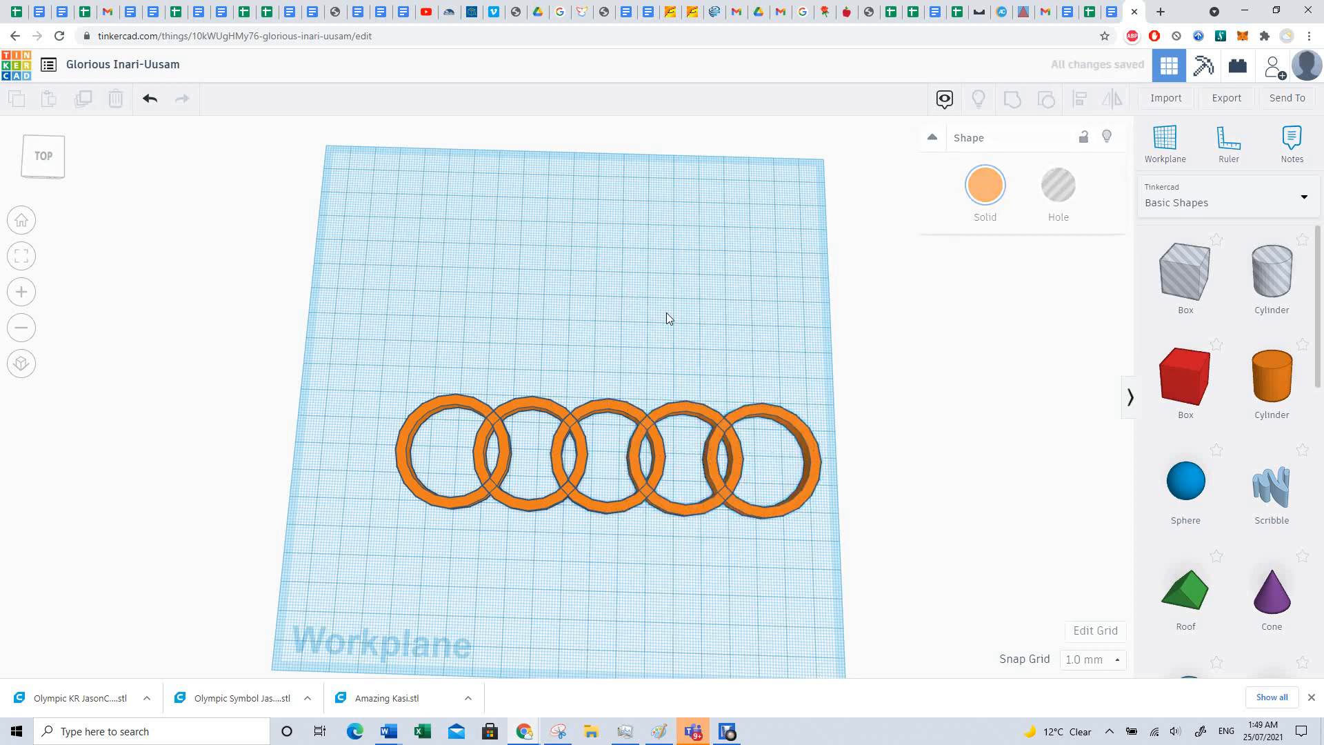
Select the two rightmost rings together and move them towards the front, about half a ring below the row
{"action": "left_click_drag", "start_coordinate": [678, 337], "coordinate": [785, 579]}
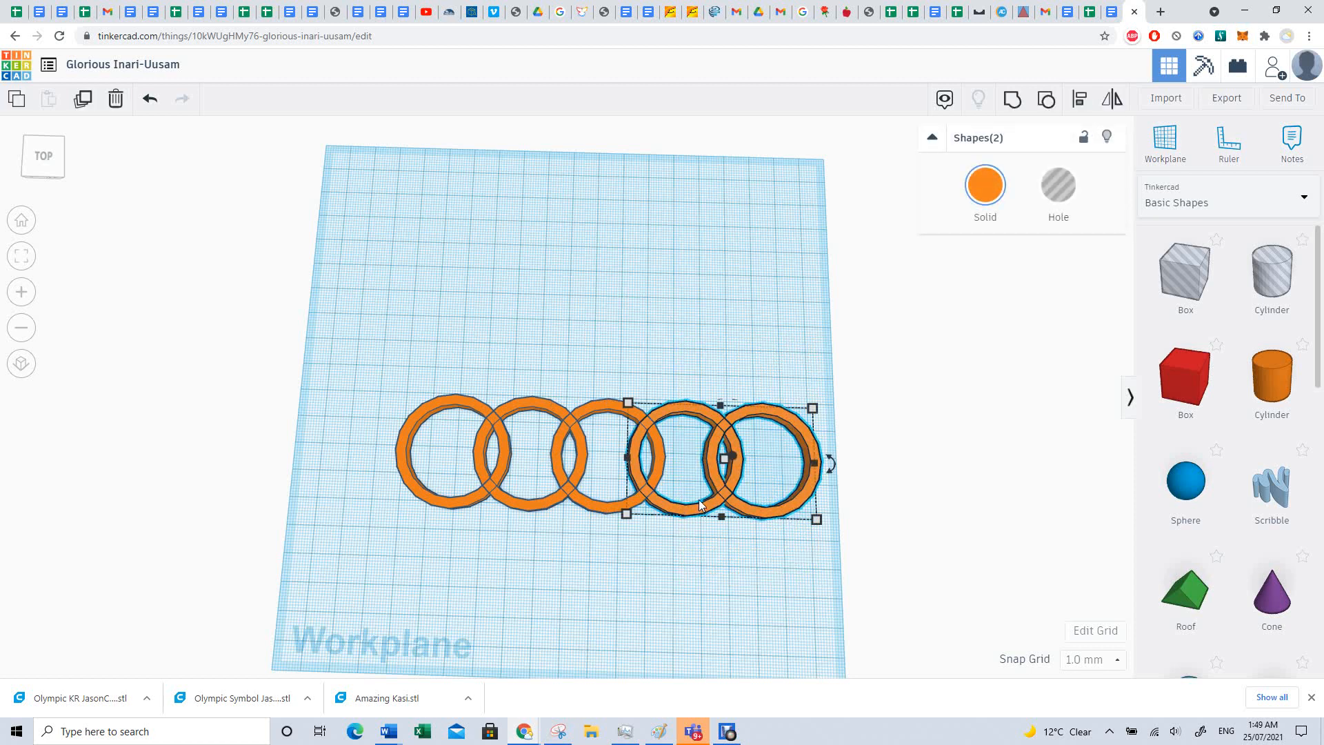
{"action": "key", "text": "Down"}
{"action": "key", "text": "Down"}
{"action": "key", "text": "Down"}
{"action": "key", "text": "Down"}
{"action": "key", "text": "Down"}
{"action": "key", "text": "Down"}
{"action": "key", "text": "Down"}
{"action": "key", "text": "Down"}
{"action": "key", "text": "Down"}
{"action": "key", "text": "Down"}
{"action": "key", "text": "Down"}
{"action": "key", "text": "Down"}
{"action": "key", "text": "Down"}
{"action": "key", "text": "Down"}
{"action": "key", "text": "Down"}
{"action": "key", "text": "Down"}
{"action": "key", "text": "Down"}
{"action": "key", "text": "Down"}
{"action": "key", "text": "Down"}
{"action": "key", "text": "Down"}
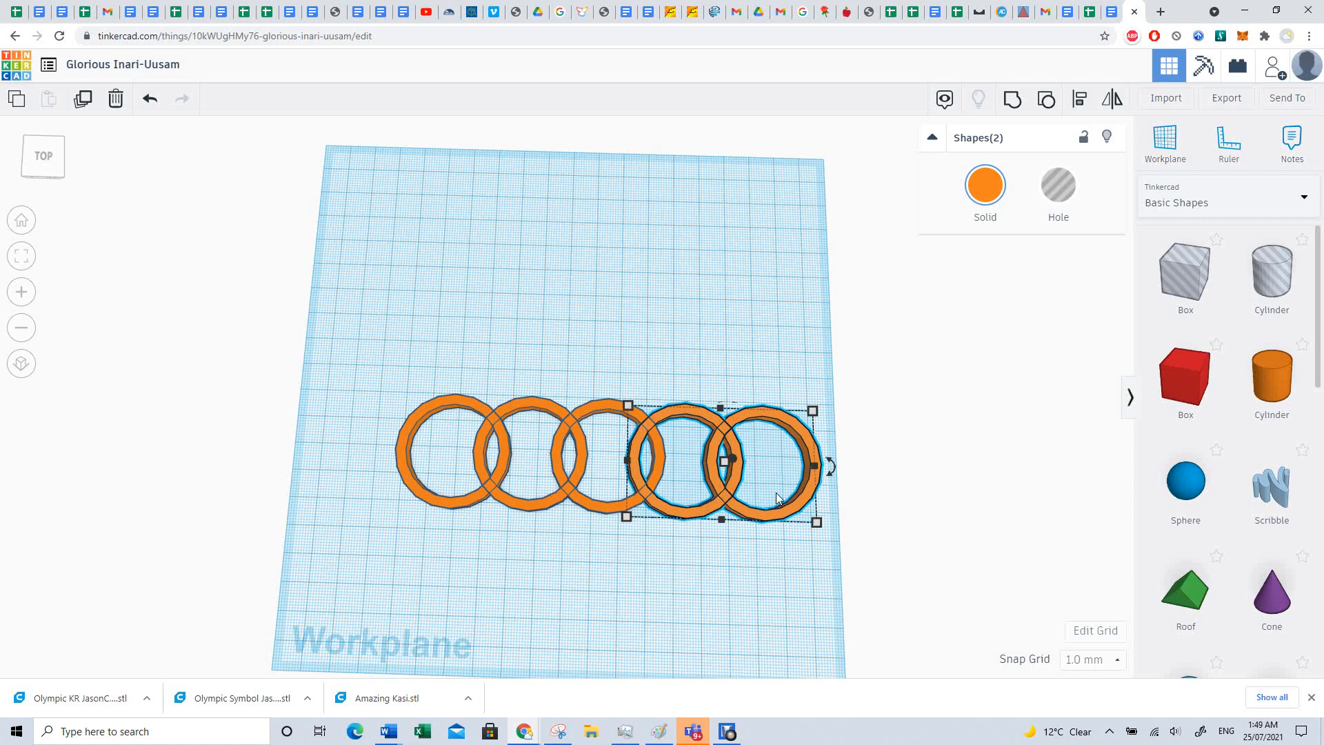
Move the two selected rings left beneath the three remaining rings to form the lower row of the Olympic symbol
{"action": "key", "text": "Left"}
{"action": "key", "text": "Left"}
{"action": "key", "text": "Left"}
{"action": "key", "text": "Left"}
{"action": "key", "text": "Left"}
{"action": "key", "text": "Left"}
{"action": "key", "text": "Left"}
{"action": "key", "text": "Left"}
{"action": "key", "text": "Left"}
{"action": "key", "text": "Left"}
{"action": "key", "text": "Left"}
{"action": "key", "text": "Left"}
{"action": "key", "text": "Left"}
{"action": "key", "text": "Left"}
{"action": "key", "text": "Left"}
{"action": "key", "text": "Left"}
{"action": "key", "text": "Left"}
{"action": "key", "text": "Left"}
{"action": "key", "text": "Left"}
{"action": "key", "text": "Left"}
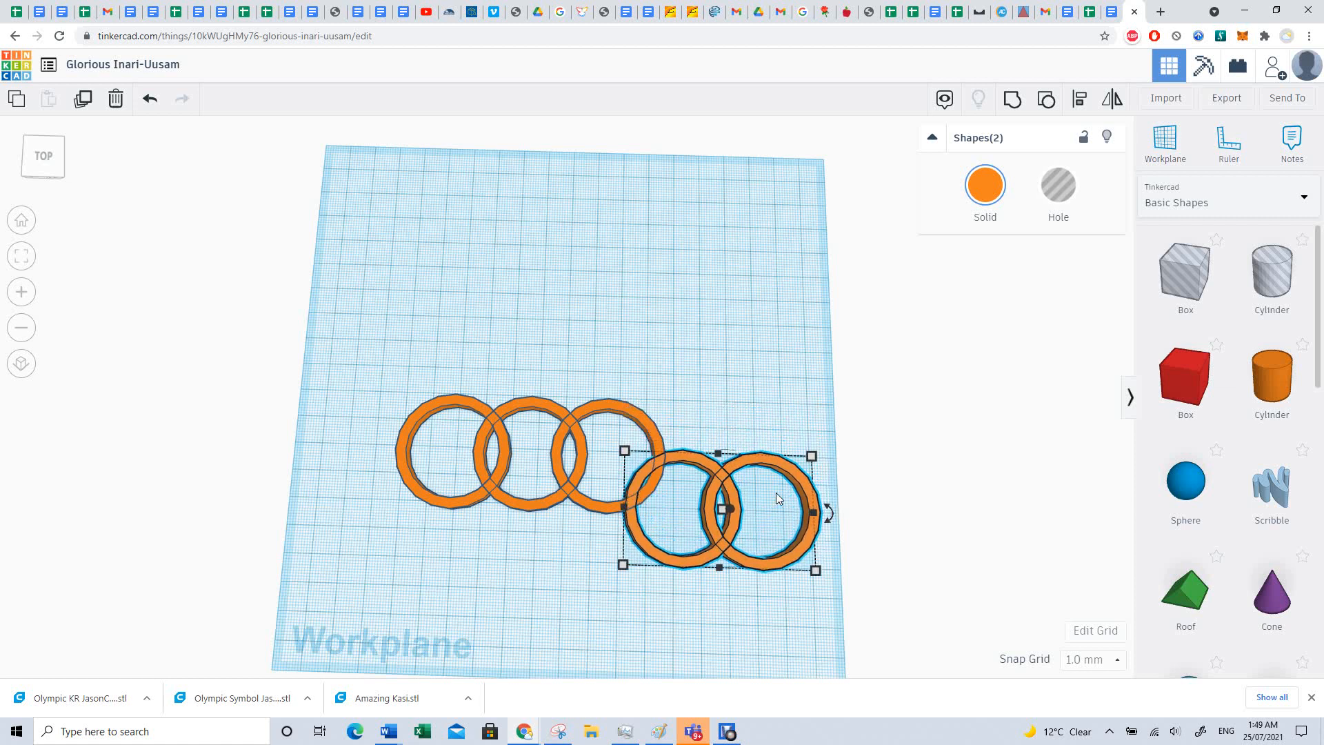
{"action": "key", "text": "Left"}
{"action": "key", "text": "Left"}
{"action": "key", "text": "Left"}
{"action": "key", "text": "Left"}
{"action": "key", "text": "Left"}
{"action": "key", "text": "Left"}
{"action": "key", "text": "Left"}
{"action": "key", "text": "Left"}
{"action": "key", "text": "Left"}
{"action": "key", "text": "Left"}
{"action": "key", "text": "Left"}
{"action": "key", "text": "Left"}
{"action": "key", "text": "Left"}
{"action": "key", "text": "Left"}
{"action": "key", "text": "Left"}
{"action": "key", "text": "Left"}
{"action": "key", "text": "Left"}
{"action": "key", "text": "Left"}
{"action": "key", "text": "Left"}
{"action": "key", "text": "Left"}
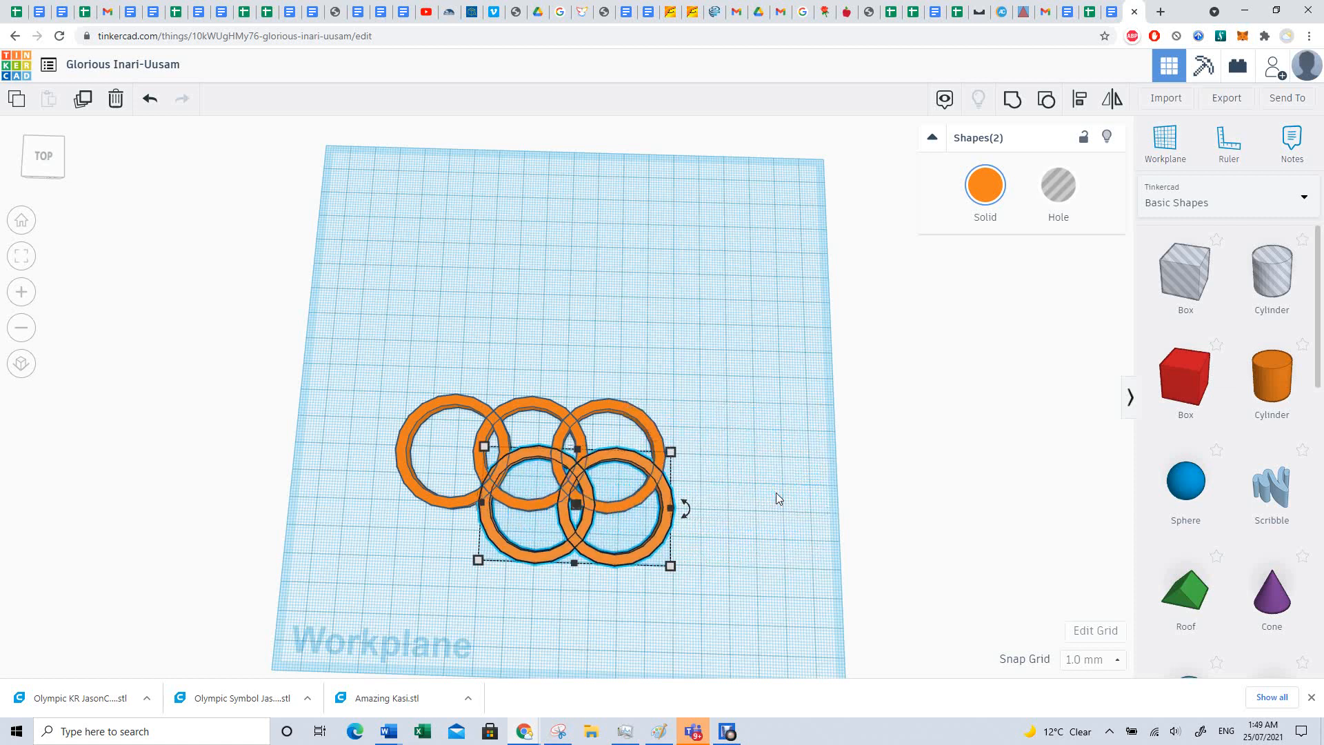
Fine-tune the front-to-back position of the lower ring pair so it overlaps the upper three rings evenly
{"action": "key", "text": "Down"}
{"action": "key", "text": "Down"}
{"action": "key", "text": "Down"}
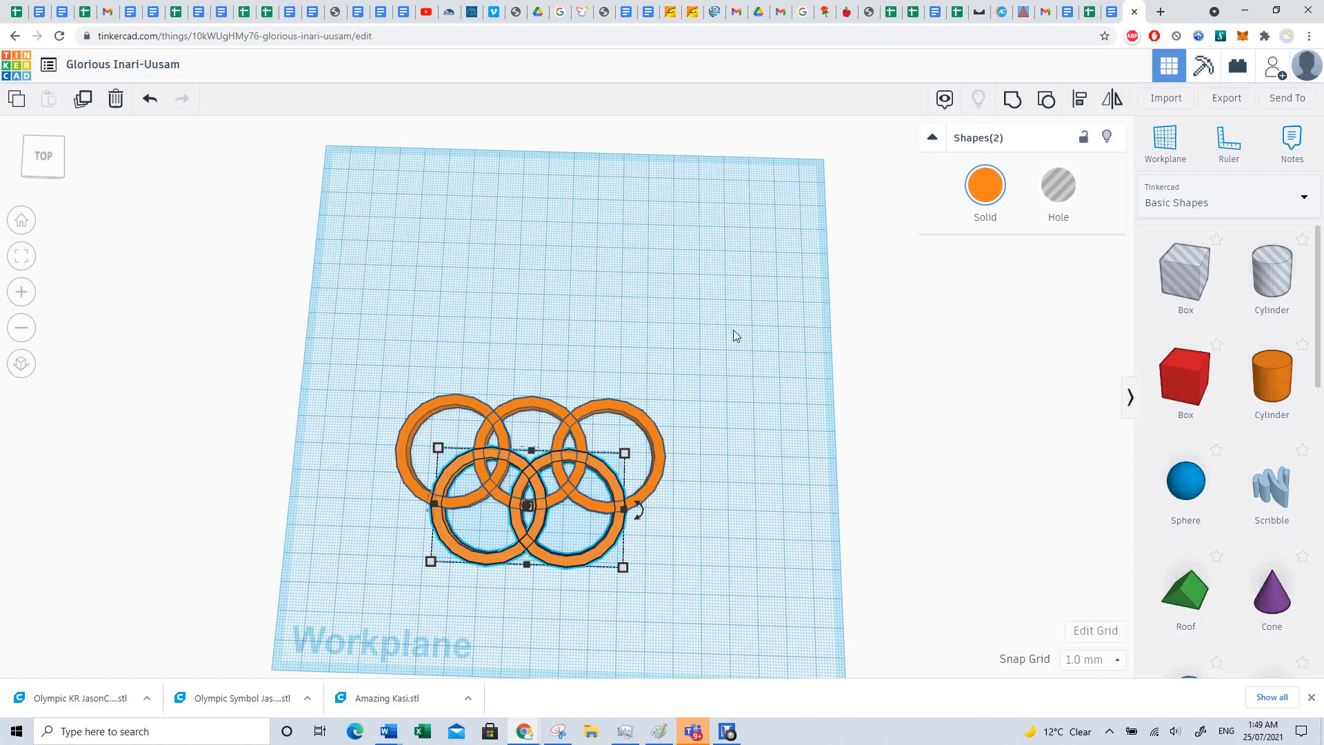
{"action": "key", "text": "Down"}
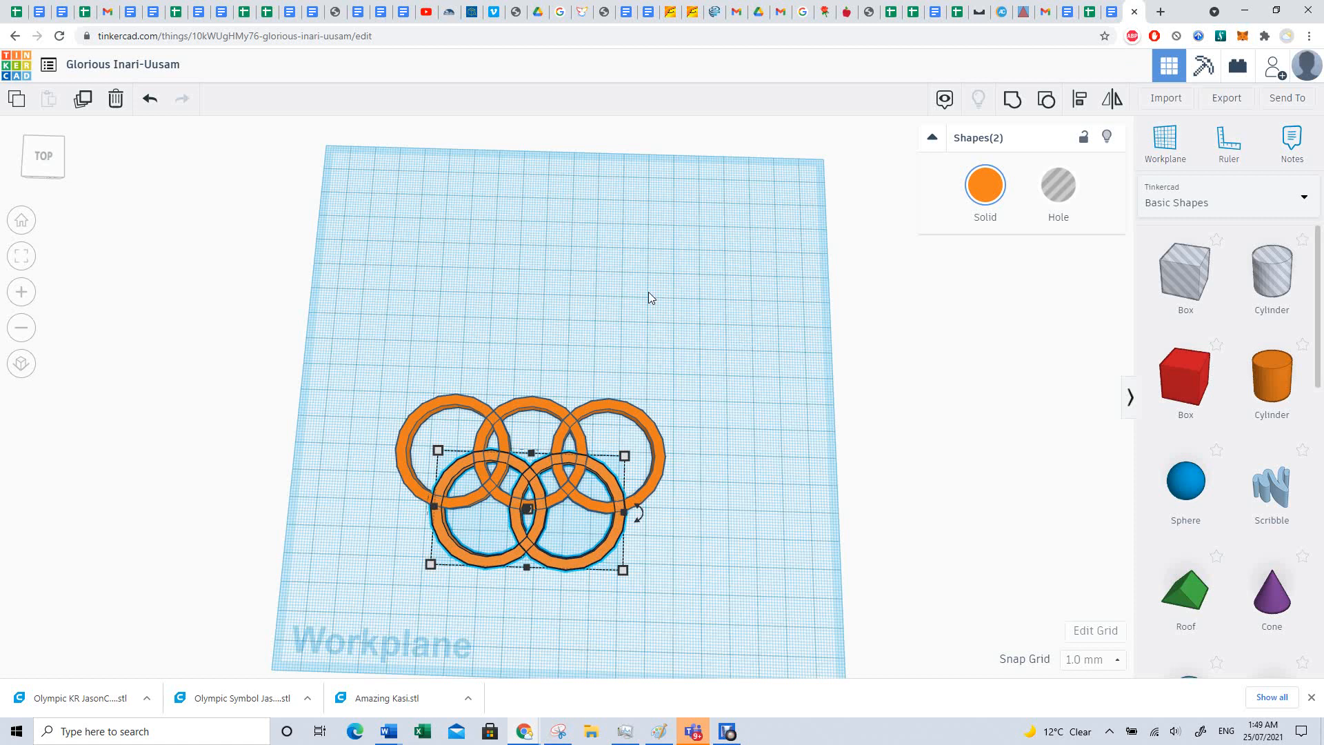
{"action": "key", "text": "Up"}
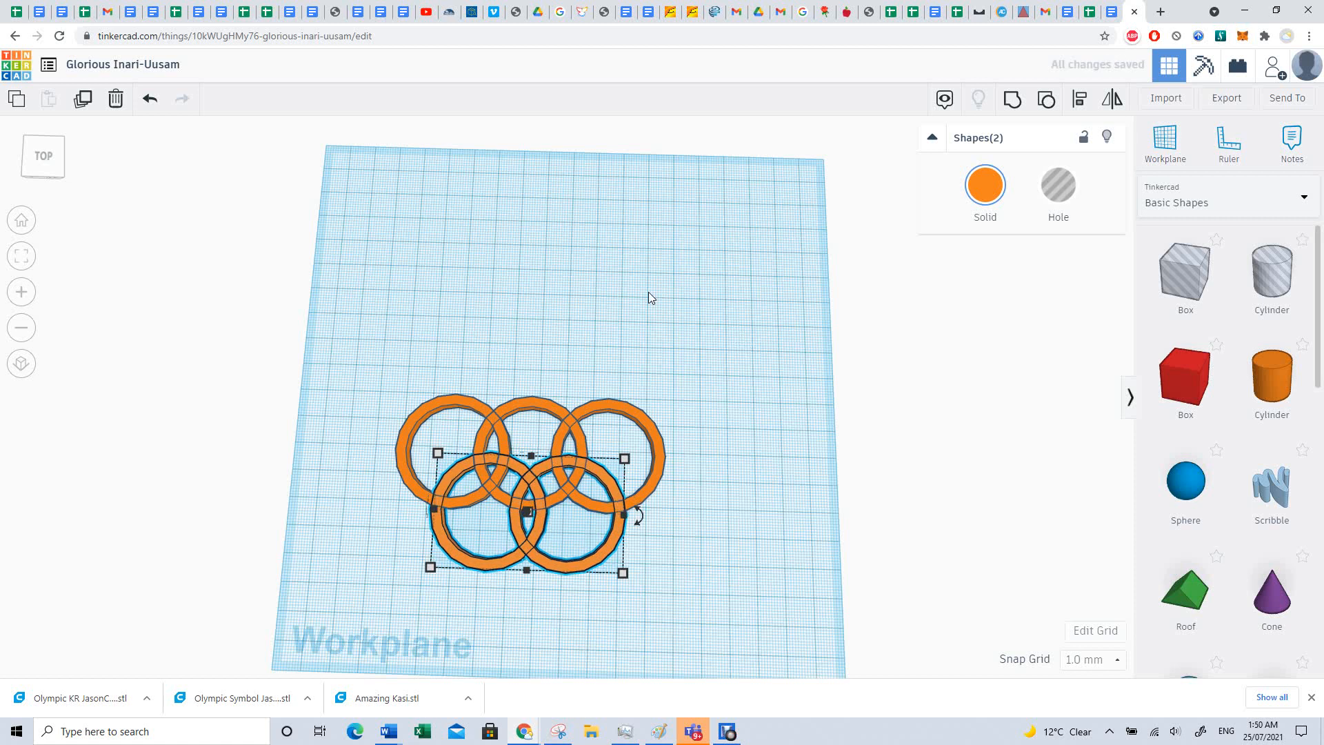
{"action": "key", "text": "Up"}
{"action": "key", "text": "Down"}
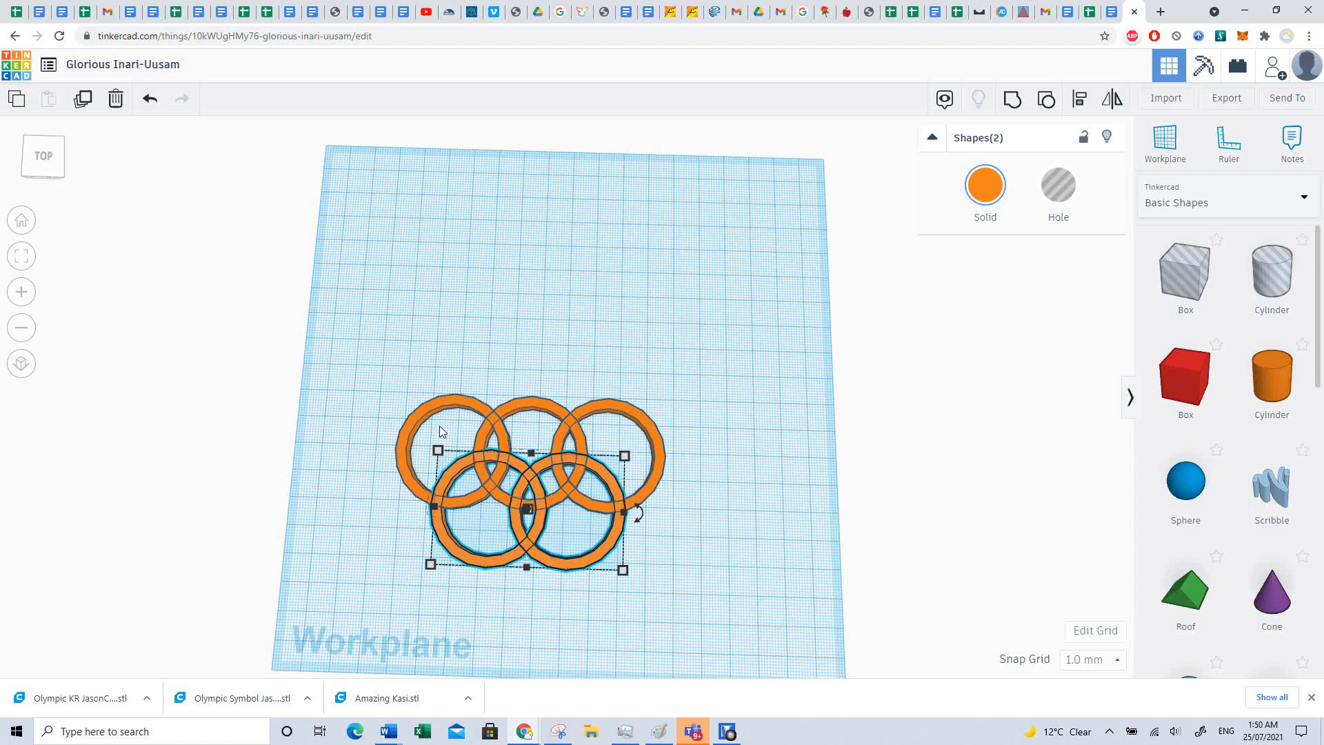
{"action": "key", "text": "Up"}
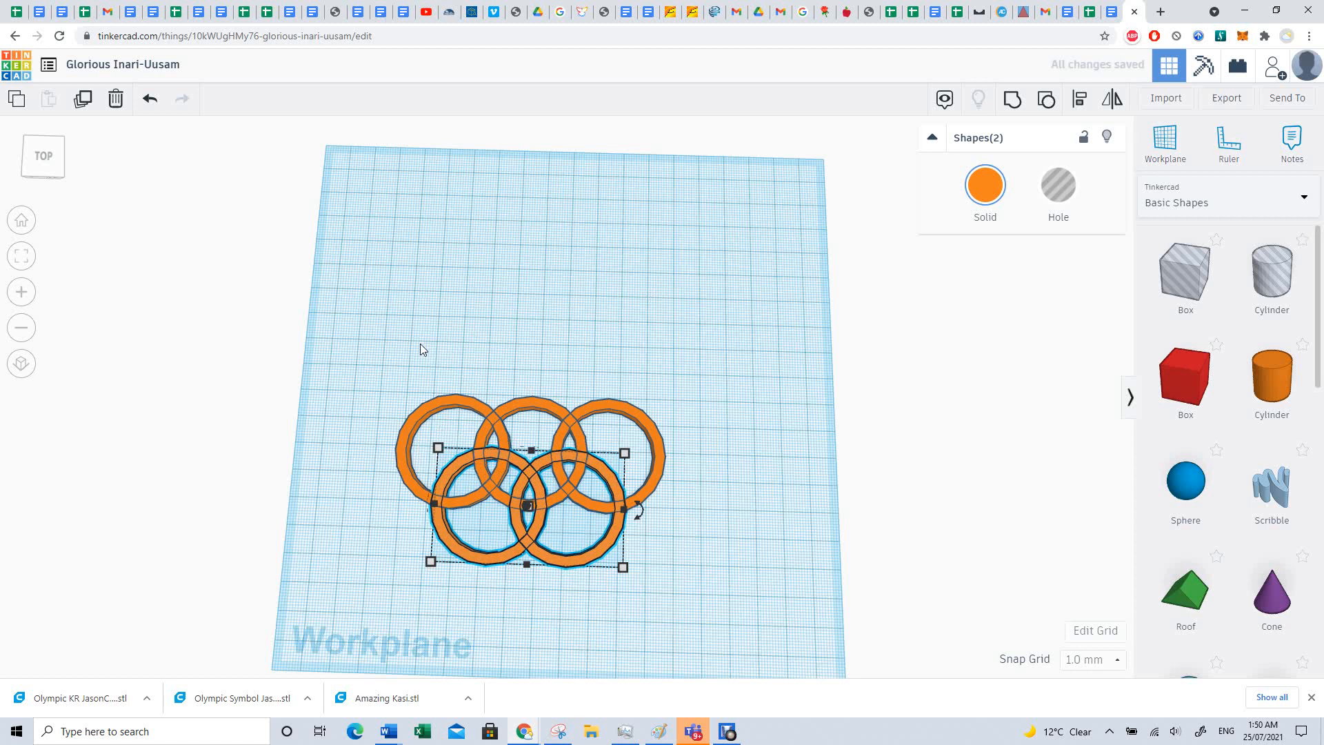
Group all five rings into one shape and undo the grouping
{"action": "left_click", "coordinate": [46, 171]}
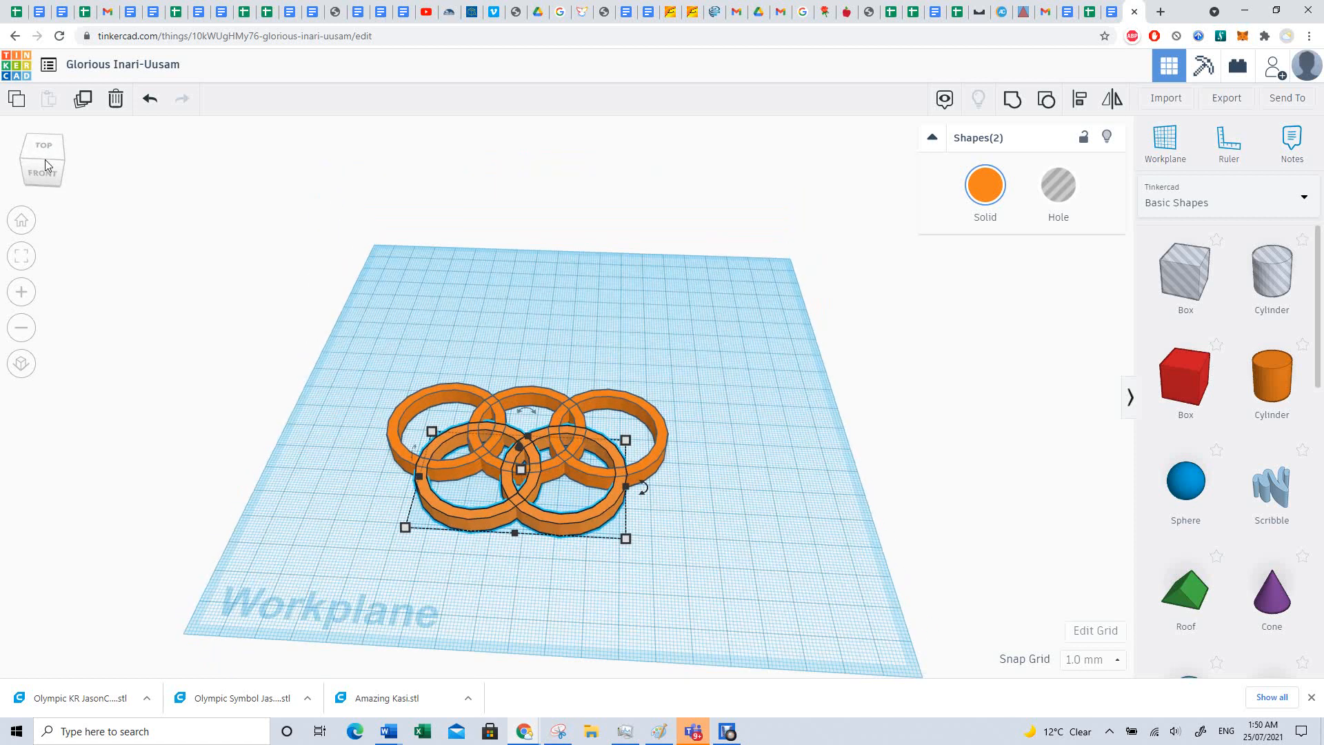
{"action": "left_click", "coordinate": [387, 362]}
{"action": "left_click_drag", "start_coordinate": [357, 366], "coordinate": [718, 565]}
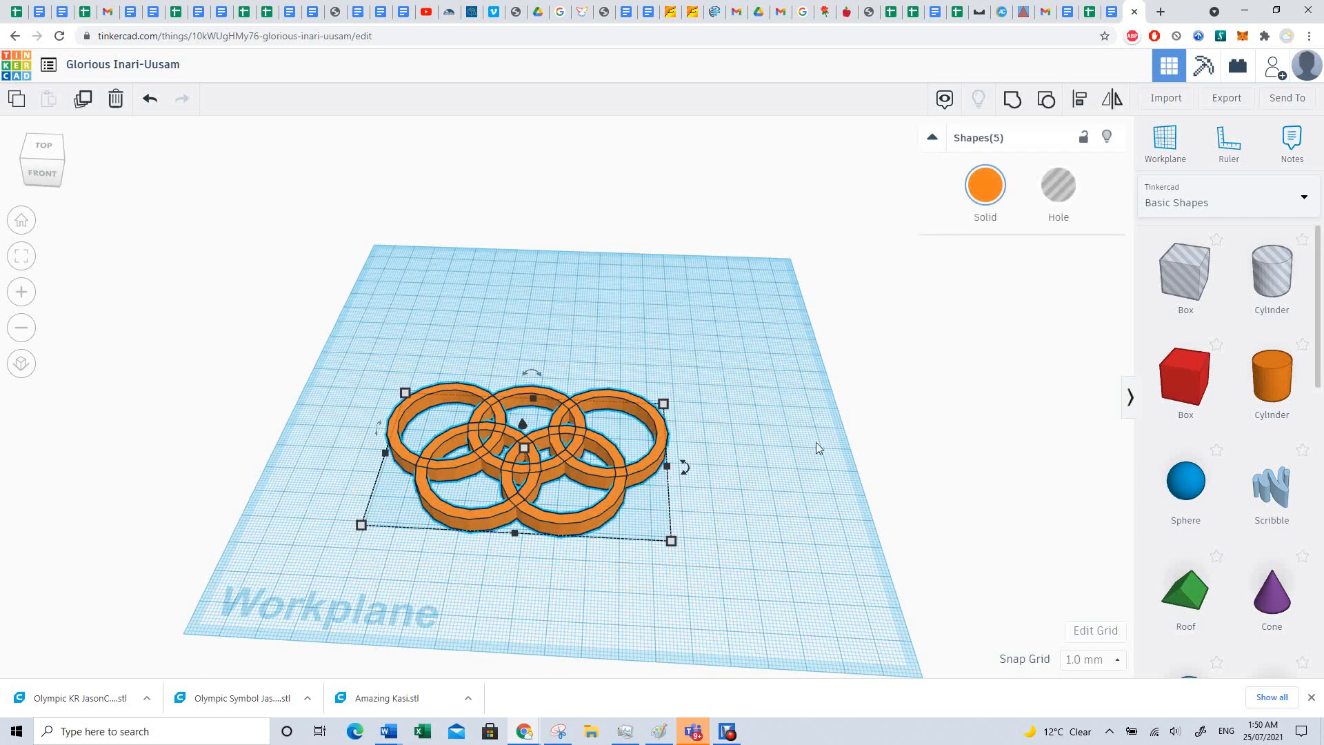
{"action": "left_click", "coordinate": [1014, 103]}
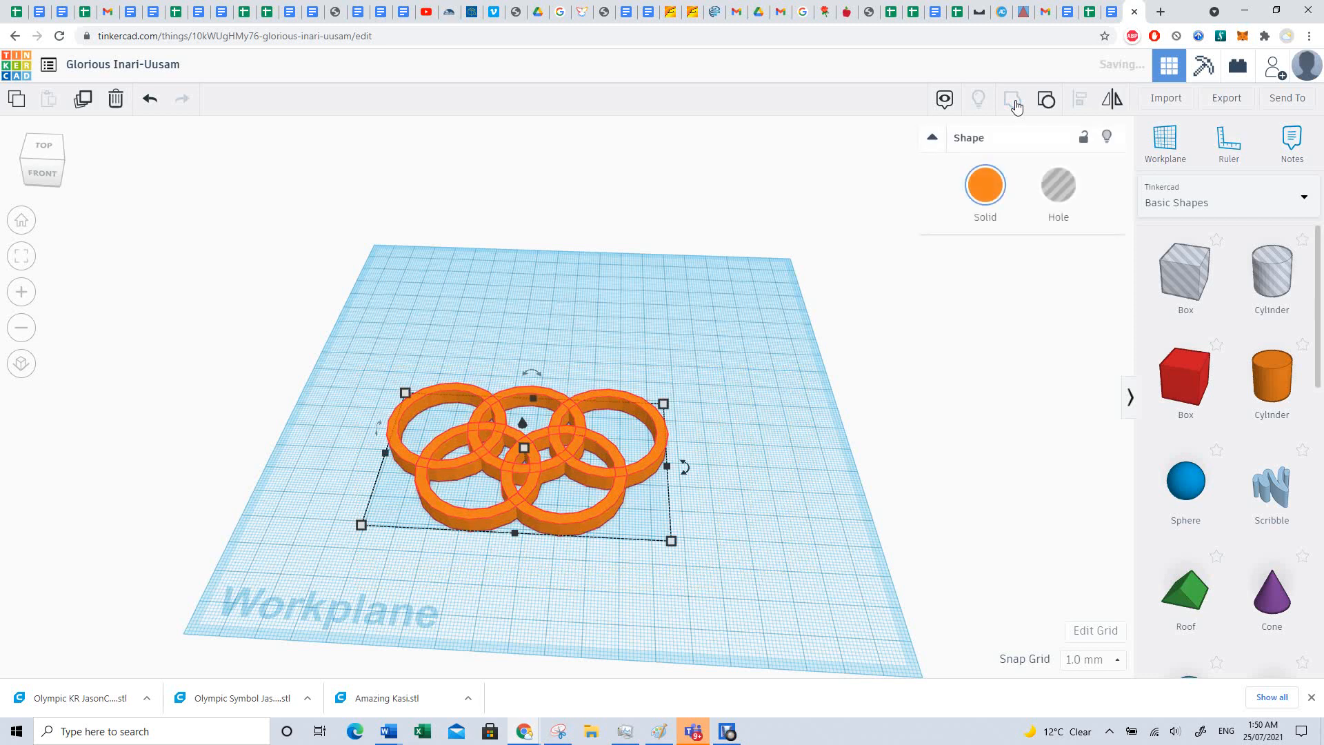
{"action": "left_click", "coordinate": [764, 415]}
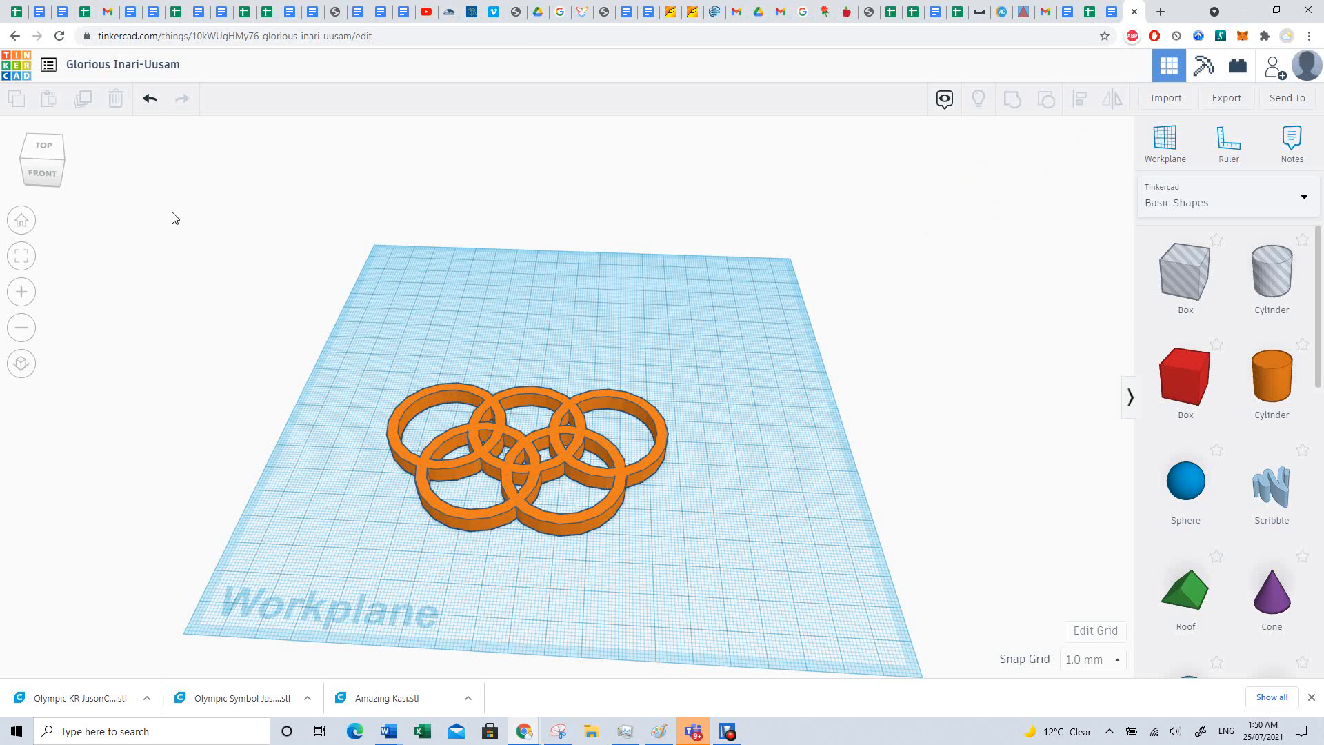
{"action": "key", "text": "ctrl+z"}
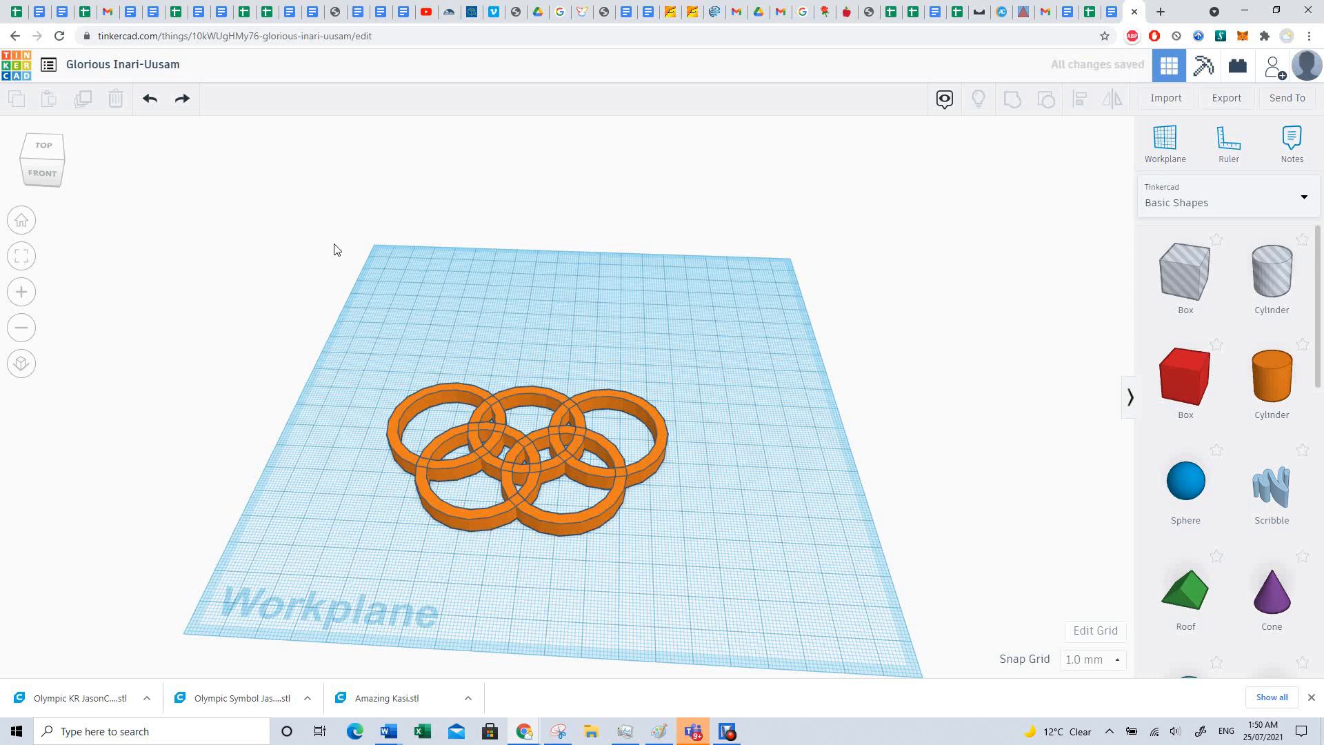
Set the height of the middle ring in the upper row to 5 mm
{"action": "left_click", "coordinate": [657, 456]}
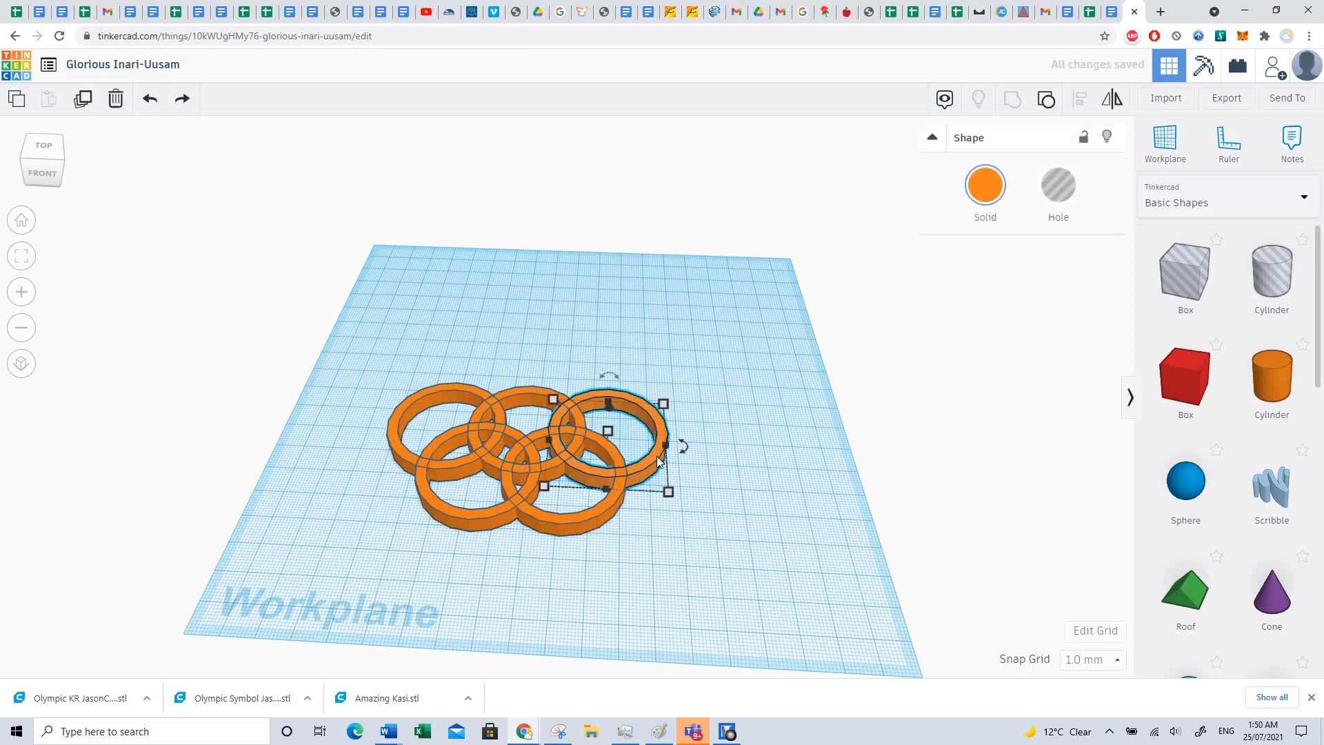
{"action": "left_click", "coordinate": [611, 433]}
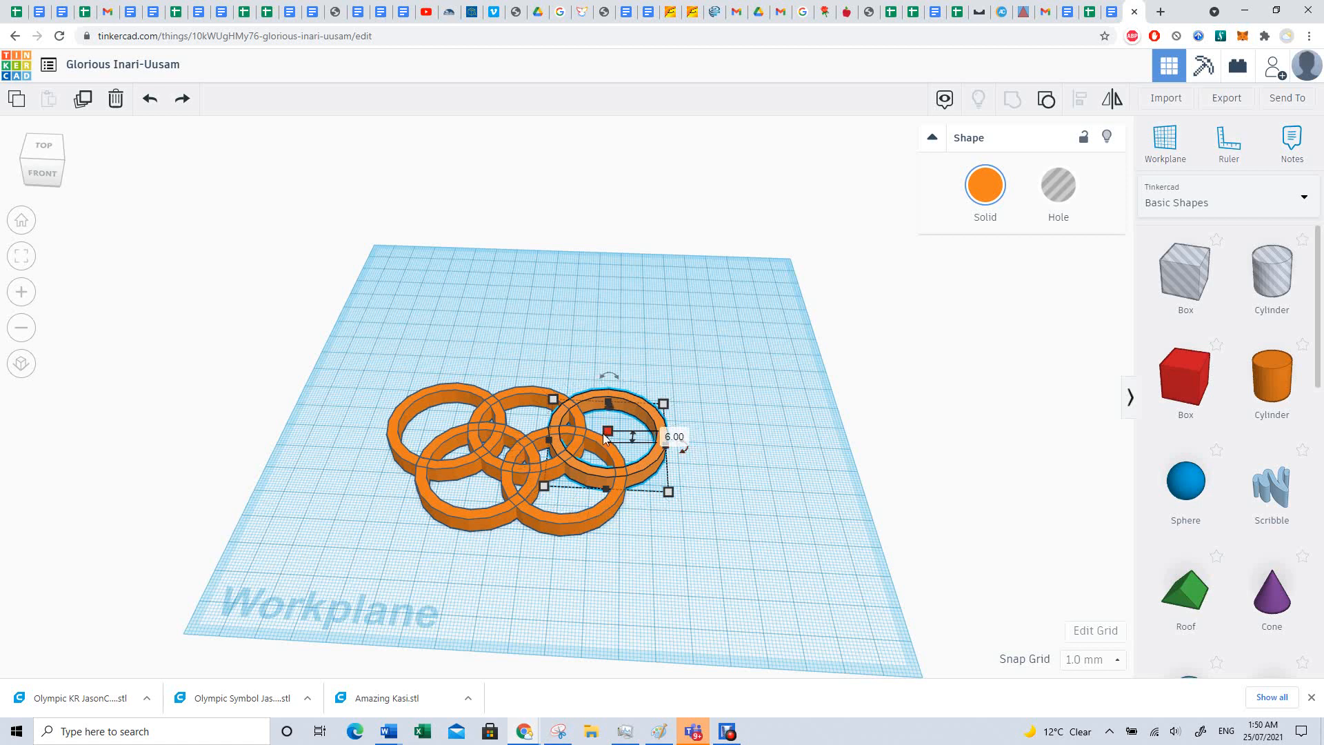
{"action": "left_click", "coordinate": [407, 454]}
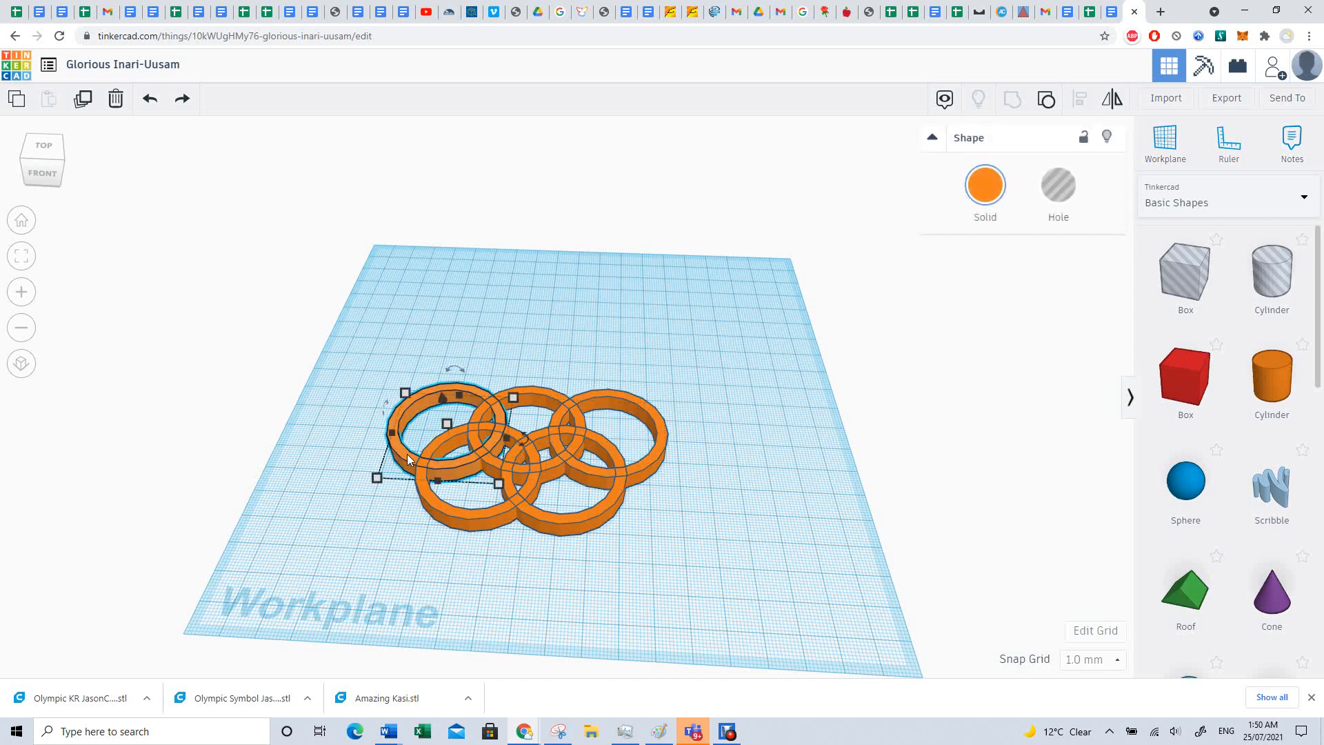
{"action": "left_click", "coordinate": [547, 468]}
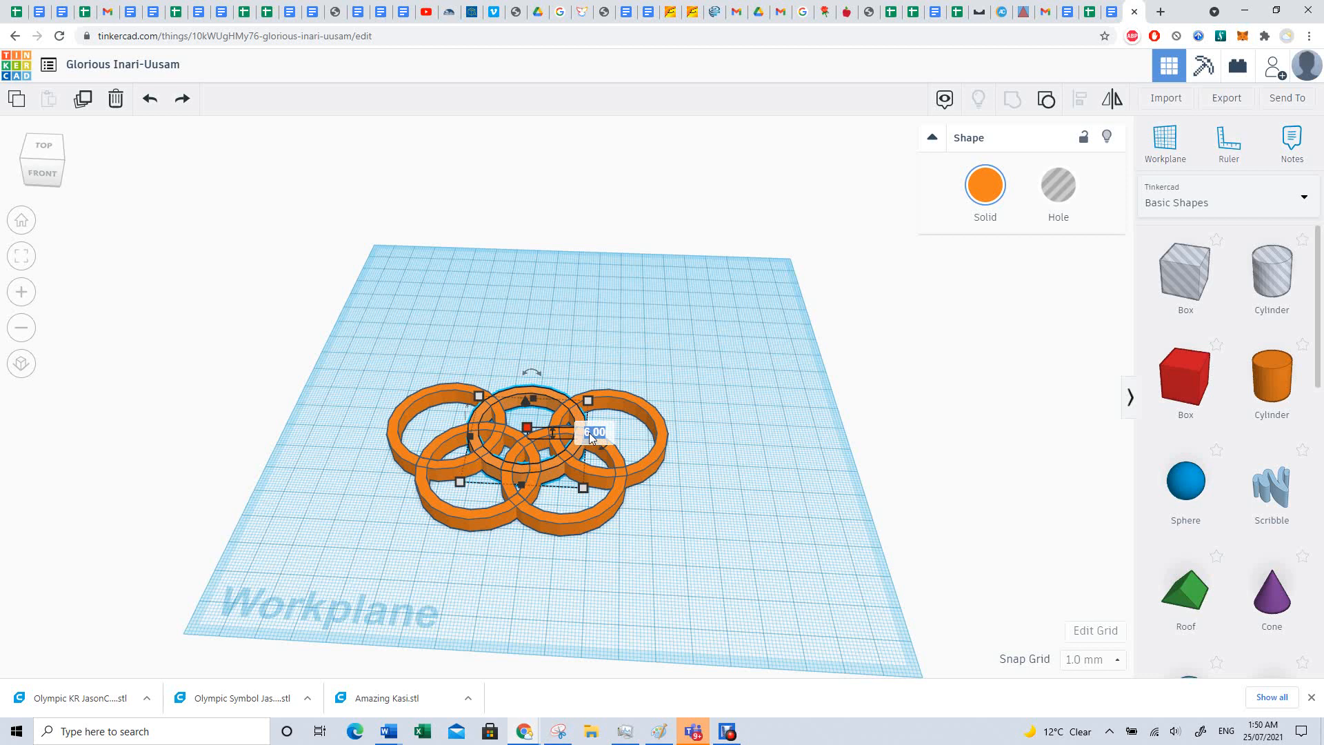
{"action": "type", "text": "5"}
{"action": "key", "text": "Return"}
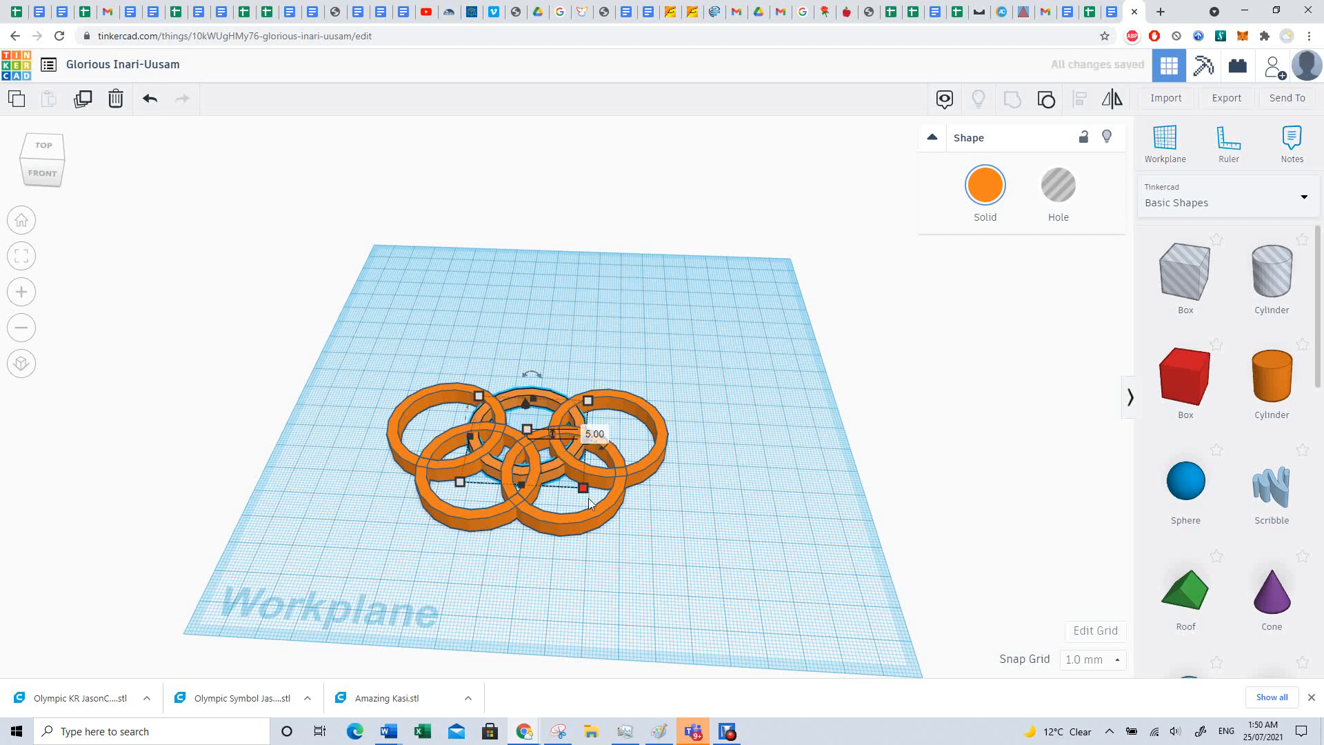
Set the lower-left ring's height to 6.5 mm and the lower-right ring's height to 5.5 mm
{"action": "left_click", "coordinate": [464, 513]}
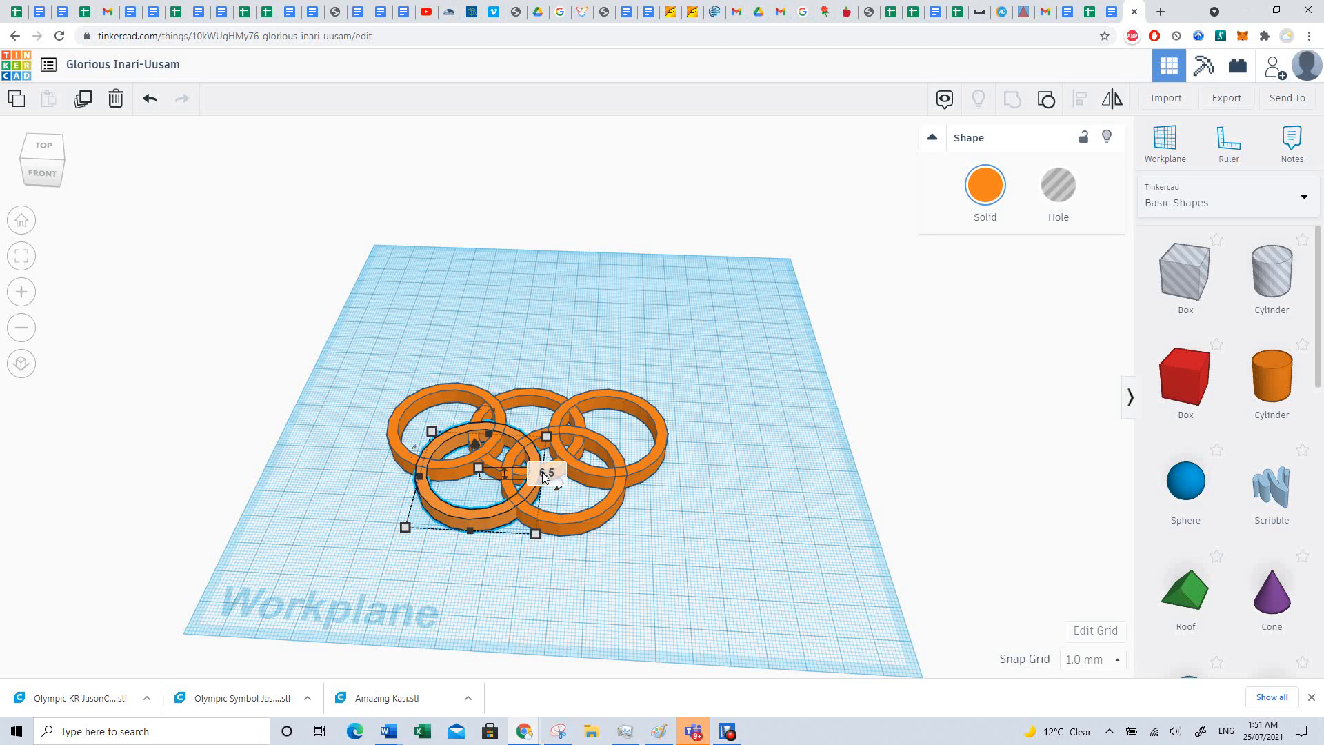
{"action": "key", "text": "Return"}
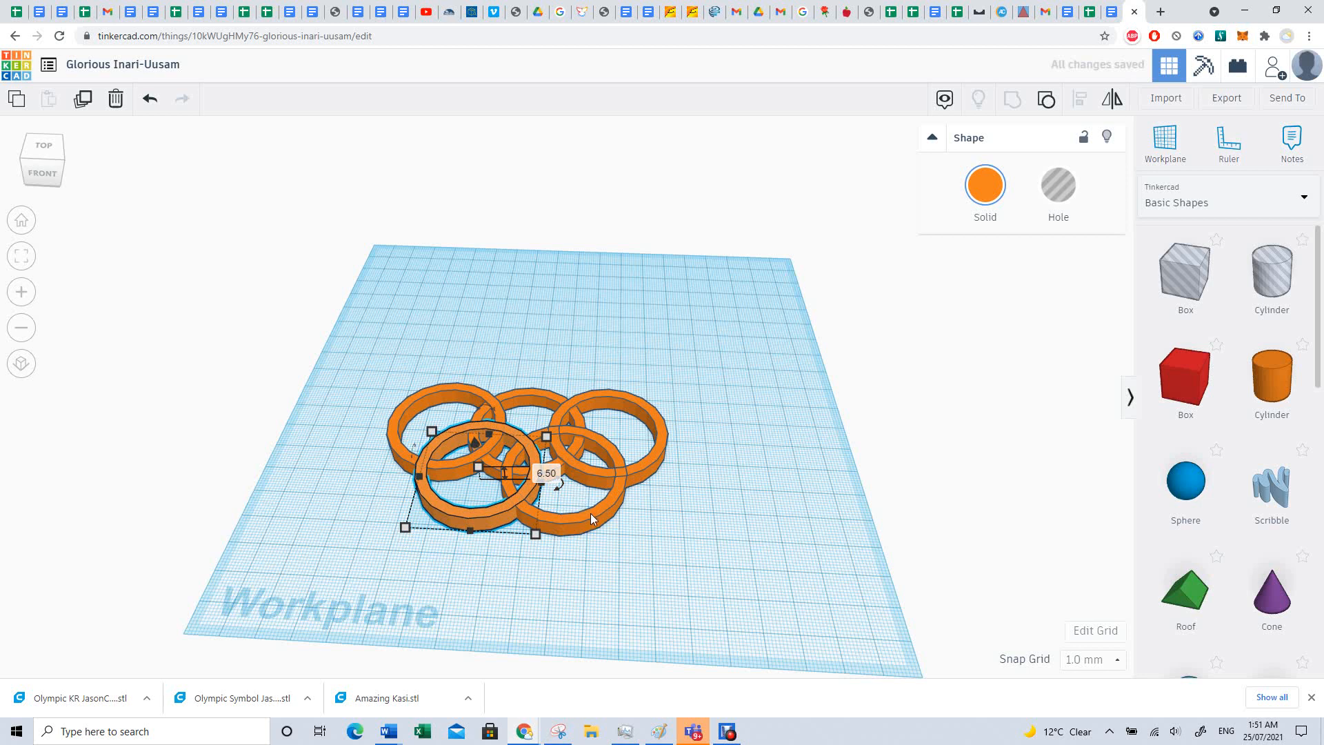
{"action": "left_click", "coordinate": [590, 514]}
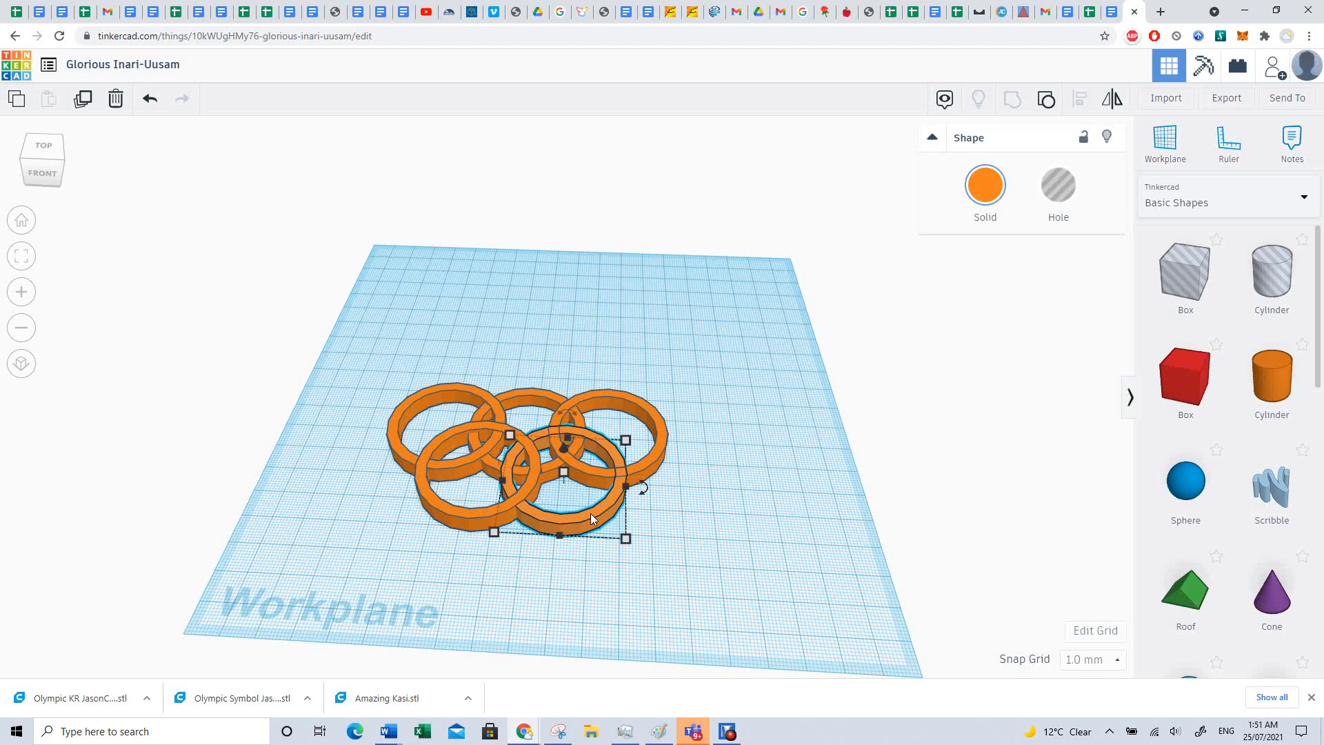
{"action": "mouse_move", "coordinate": [565, 473]}
{"action": "left_click", "coordinate": [629, 481]}
{"action": "type", "text": "5.5"}
{"action": "key", "text": "Return"}
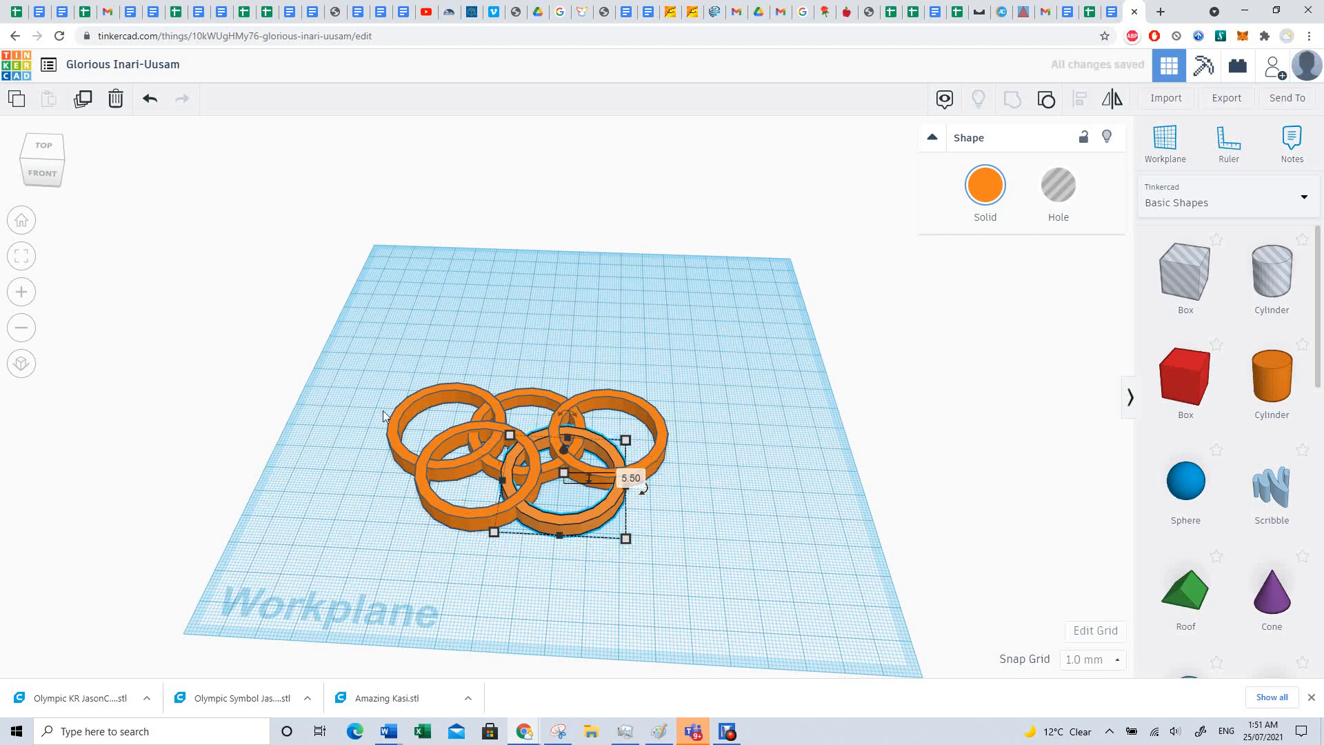
Select all five rings of differing heights and group them into a single shape
{"action": "mouse_move", "coordinate": [47, 157]}
{"action": "left_mouse_down"}
{"action": "mouse_move", "coordinate": [62, 152]}
{"action": "mouse_move", "coordinate": [46, 161]}
{"action": "left_mouse_up"}
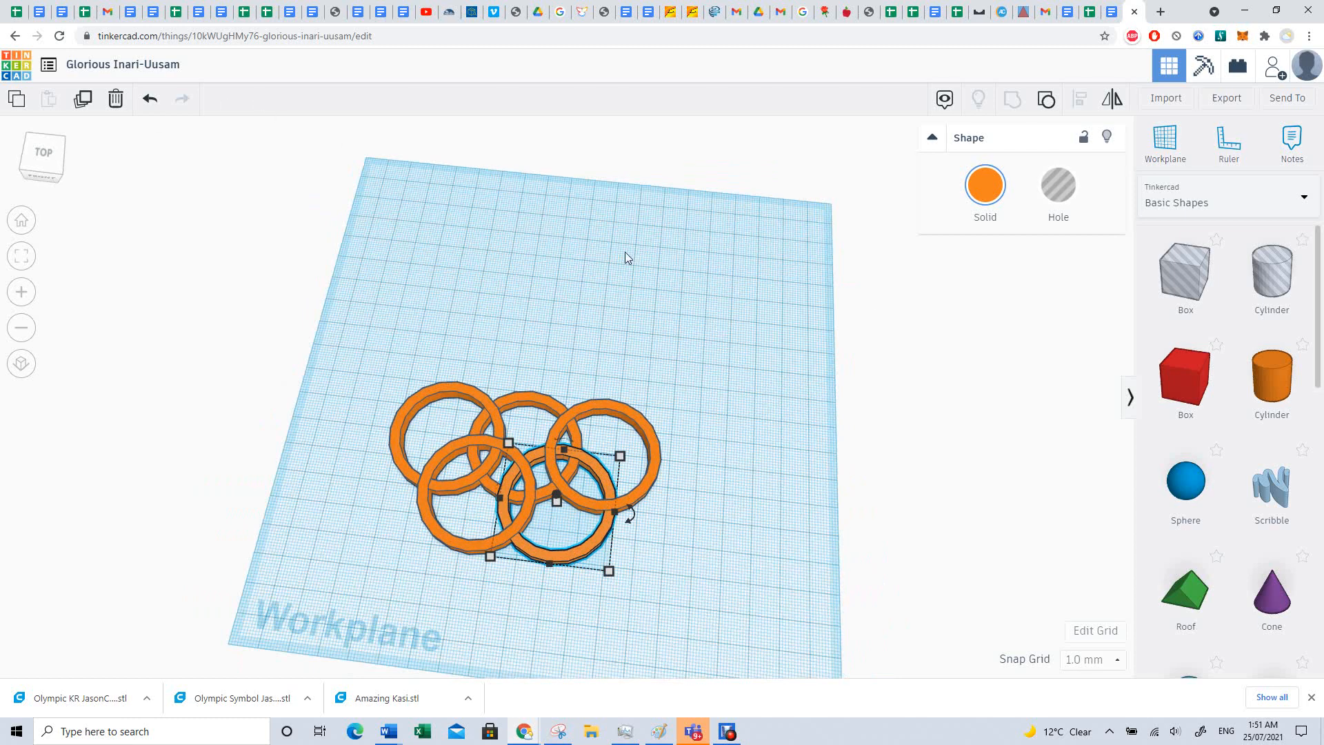
{"action": "left_click", "coordinate": [390, 320]}
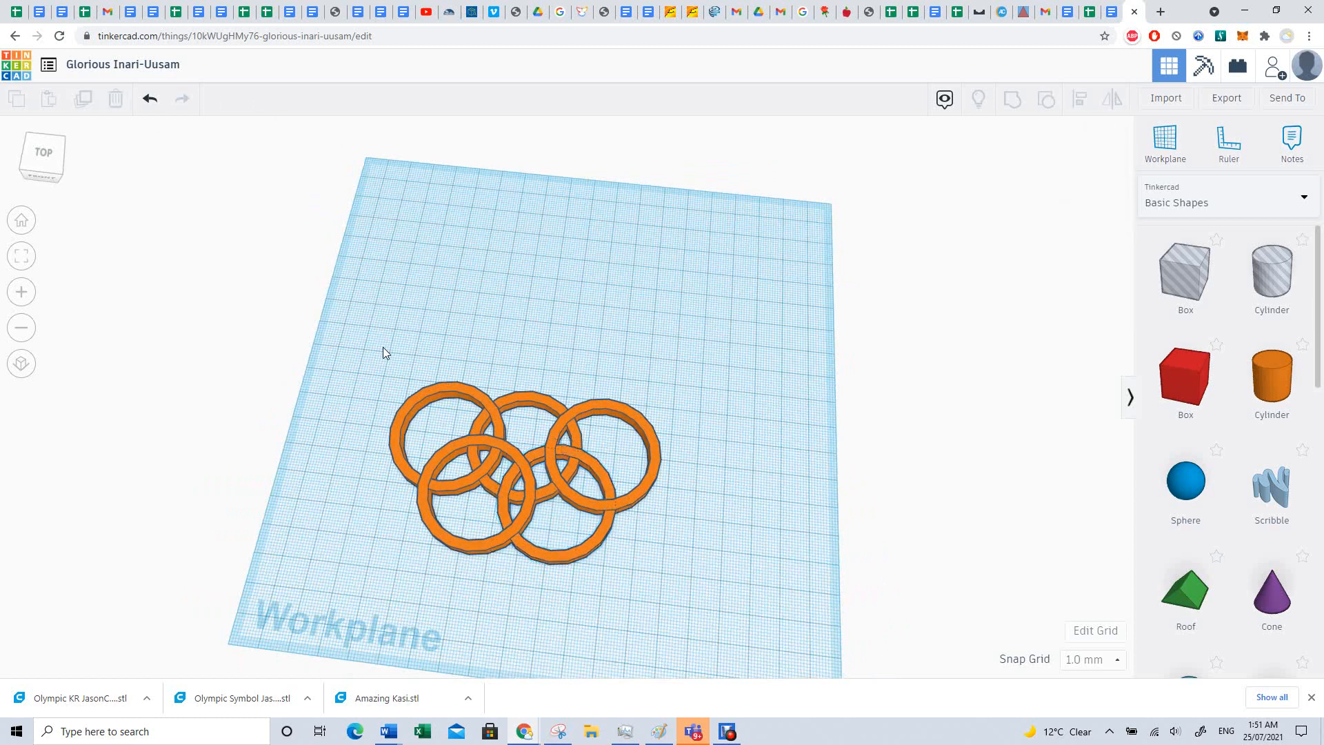
{"action": "left_click_drag", "start_coordinate": [383, 347], "coordinate": [709, 600]}
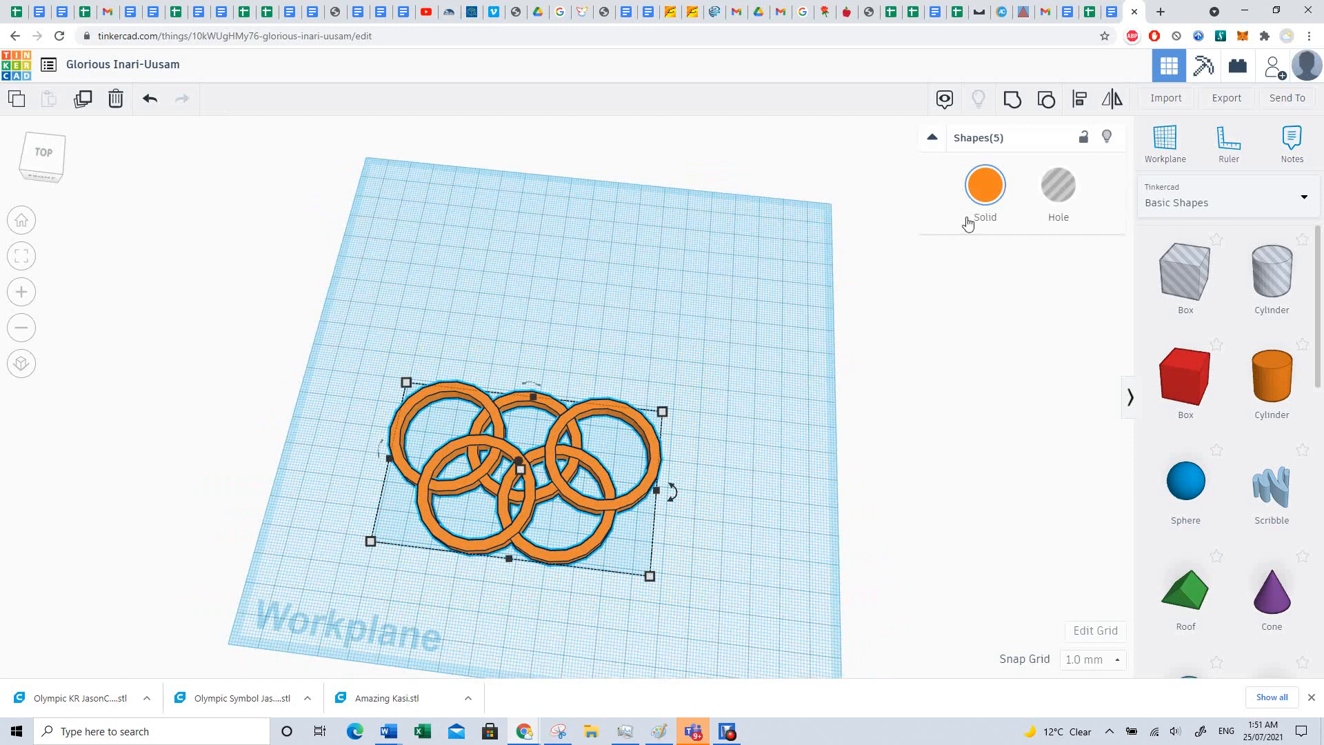
{"action": "left_click", "coordinate": [1009, 102]}
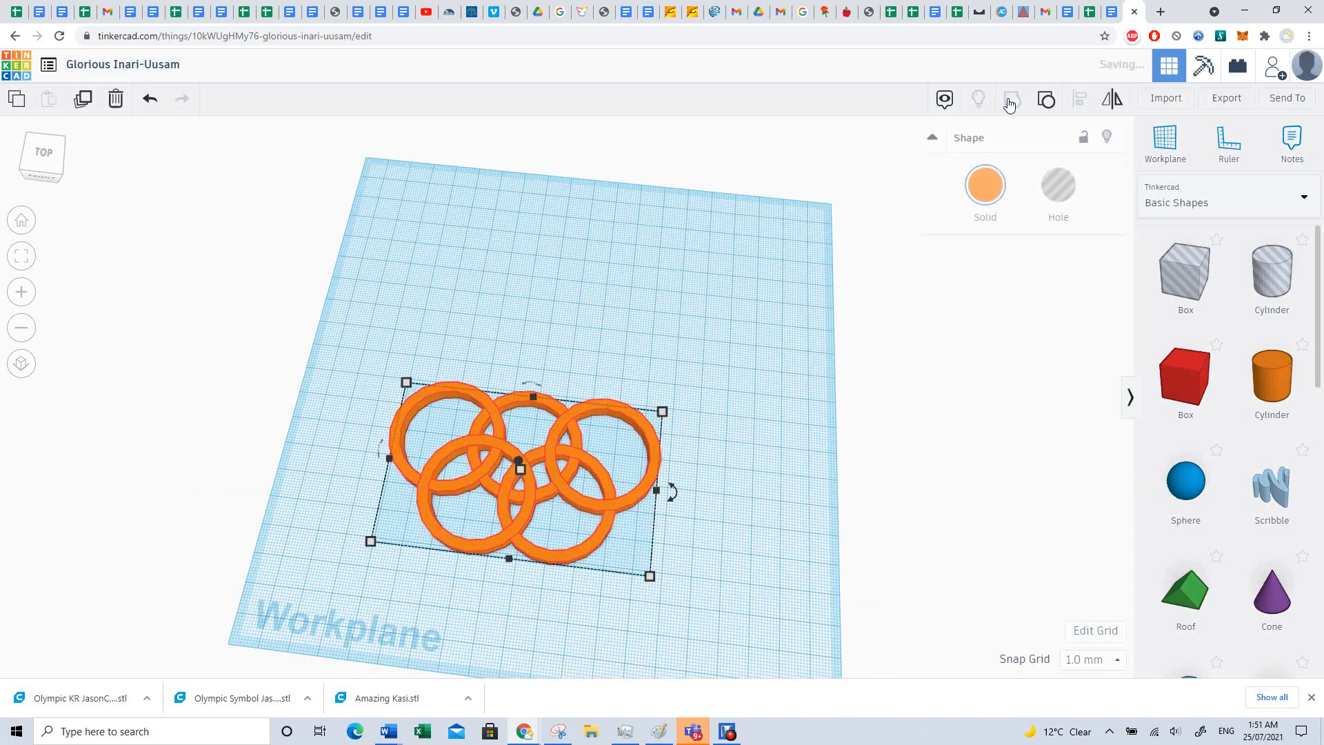
Add a solid cylinder over the grouped rings and stretch it into an oval about 133 by 71 mm
{"action": "left_click", "coordinate": [598, 309]}
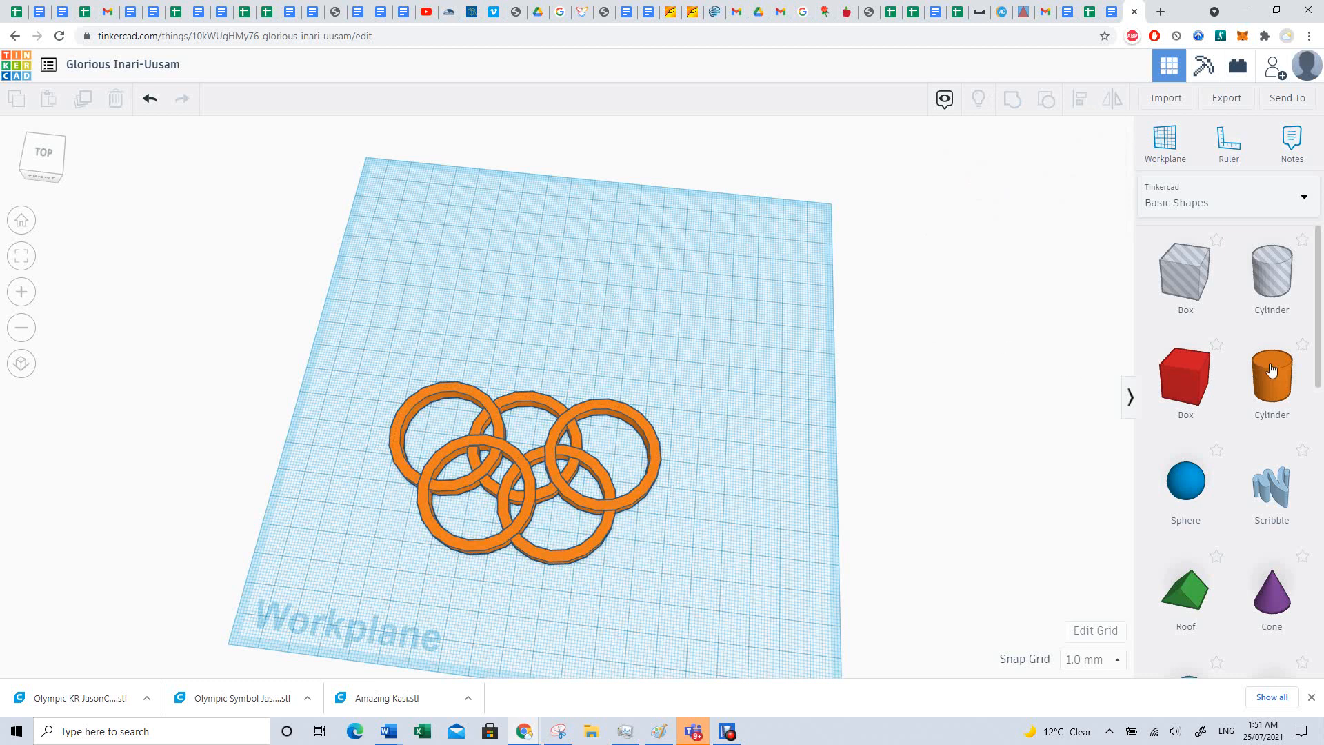
{"action": "left_click_drag", "start_coordinate": [1267, 377], "coordinate": [702, 496]}
{"action": "left_click_drag", "start_coordinate": [523, 454], "coordinate": [533, 383]}
{"action": "left_click_drag", "start_coordinate": [513, 508], "coordinate": [511, 575]}
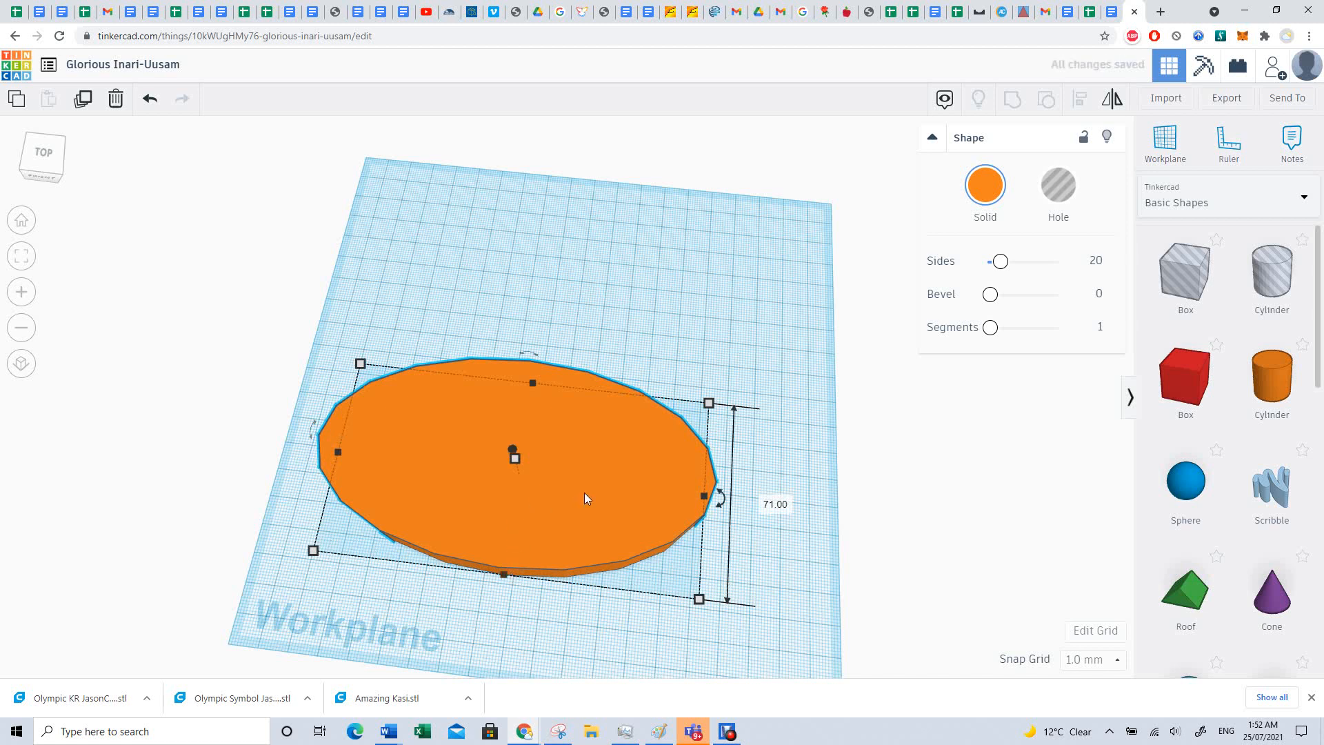
Flatten the oval cylinder into a thin base plate so the ring tops stand out above it
{"action": "left_click", "coordinate": [50, 174]}
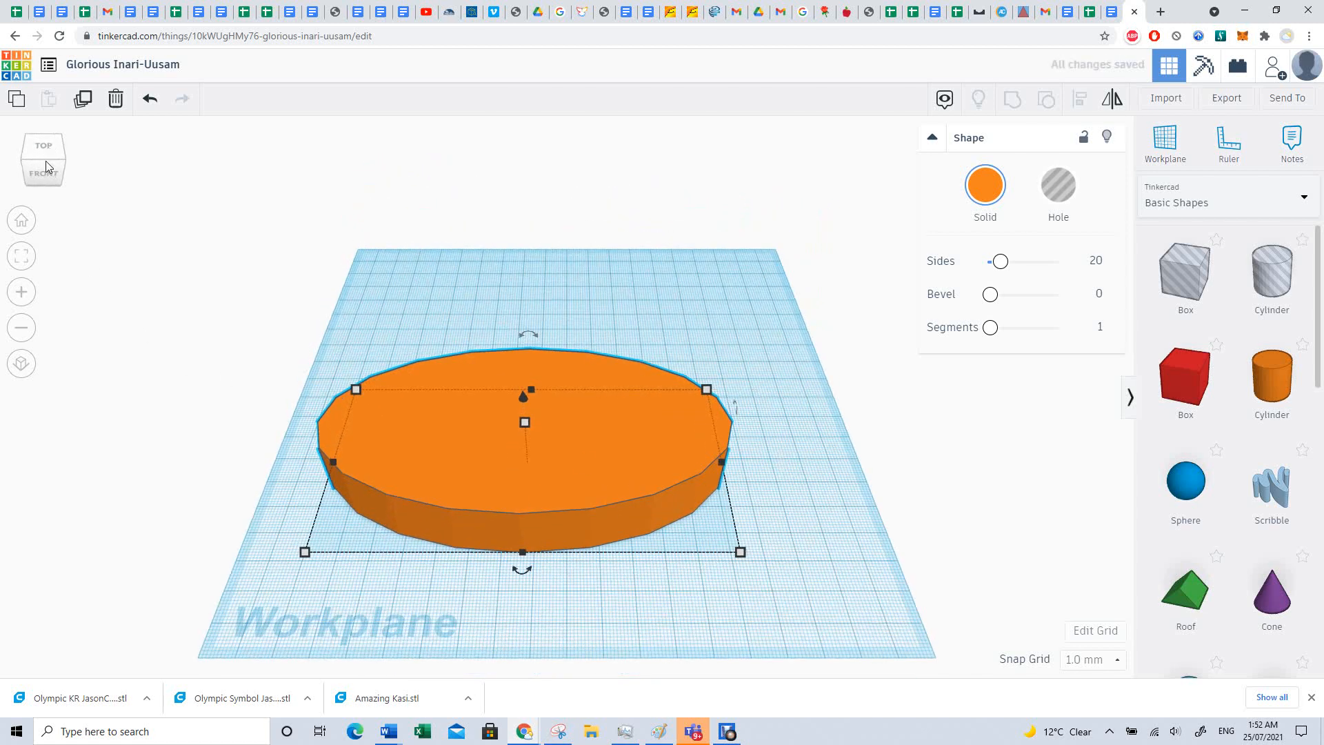
{"action": "mouse_move", "coordinate": [45, 161]}
{"action": "left_mouse_down"}
{"action": "mouse_move", "coordinate": [46, 144]}
{"action": "mouse_move", "coordinate": [49, 164]}
{"action": "left_mouse_up"}
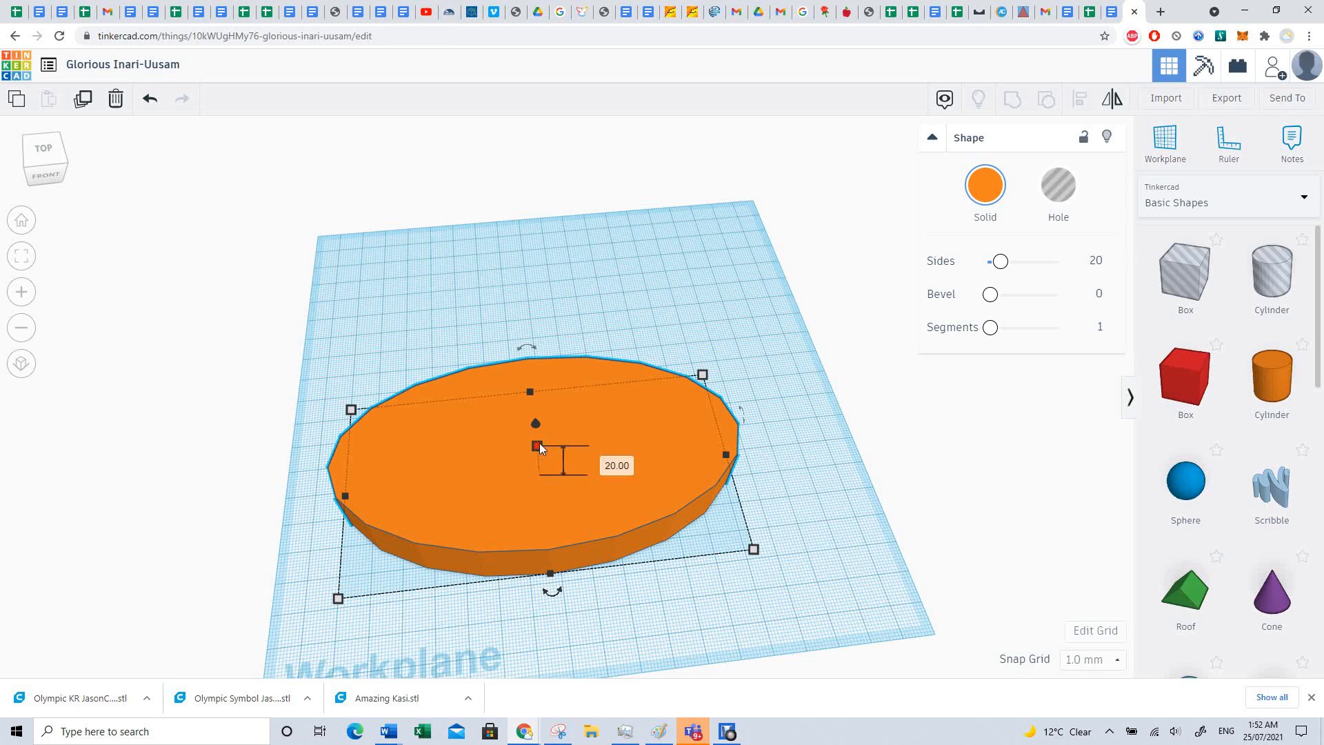
{"action": "left_click_drag", "start_coordinate": [539, 442], "coordinate": [542, 466]}
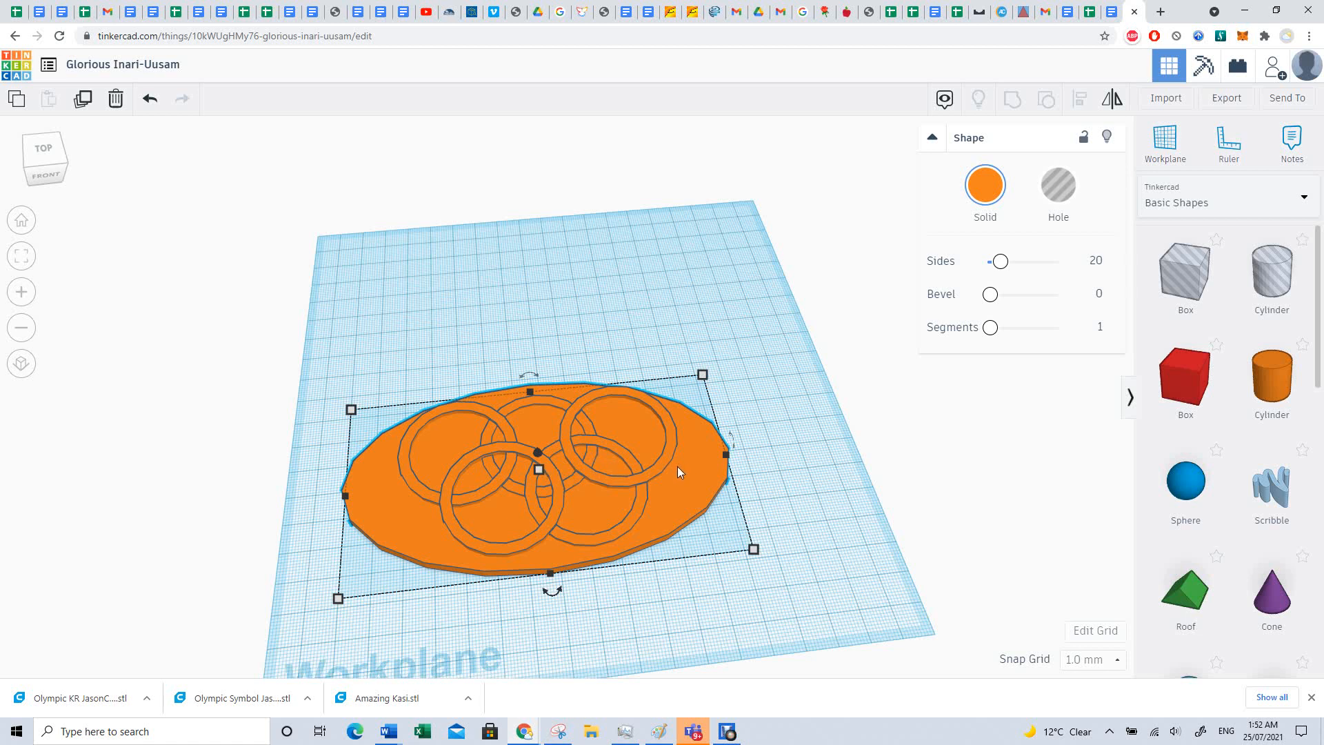
{"action": "left_click", "coordinate": [784, 423]}
{"action": "left_click", "coordinate": [547, 515]}
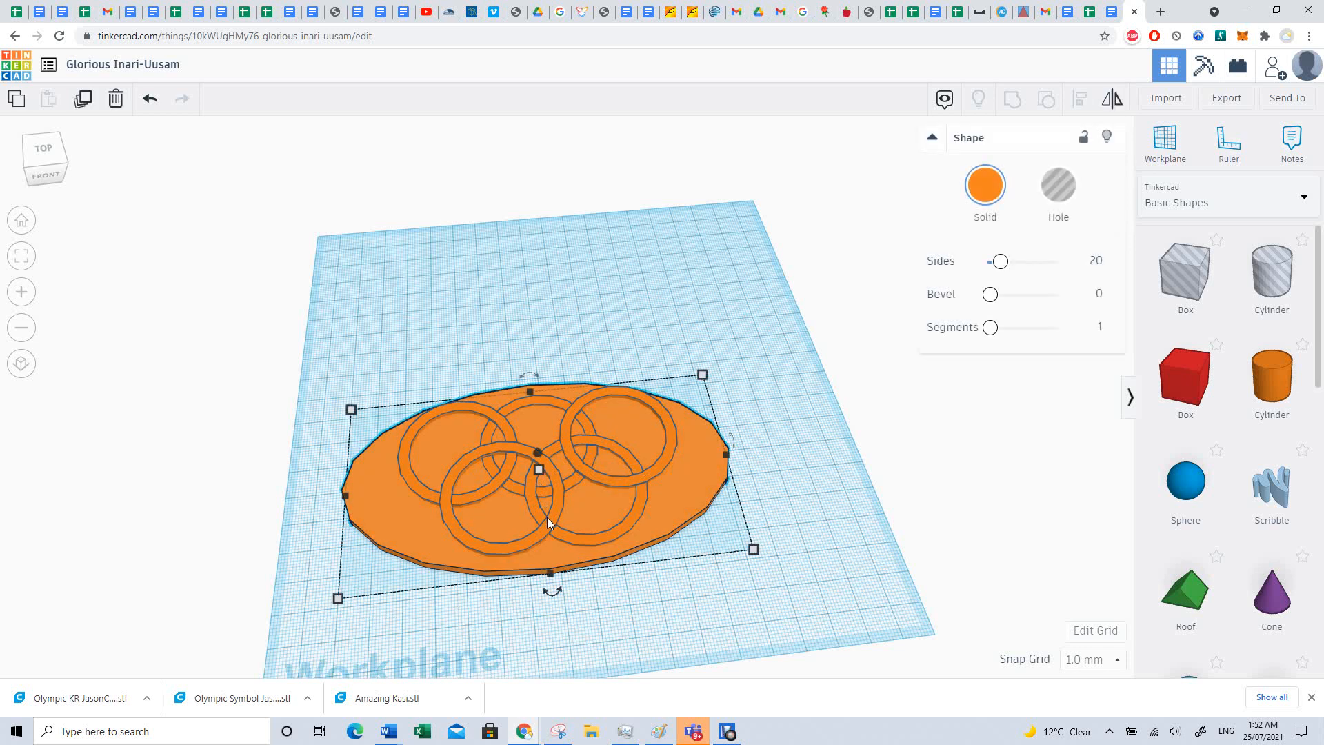
{"action": "left_click", "coordinate": [408, 347]}
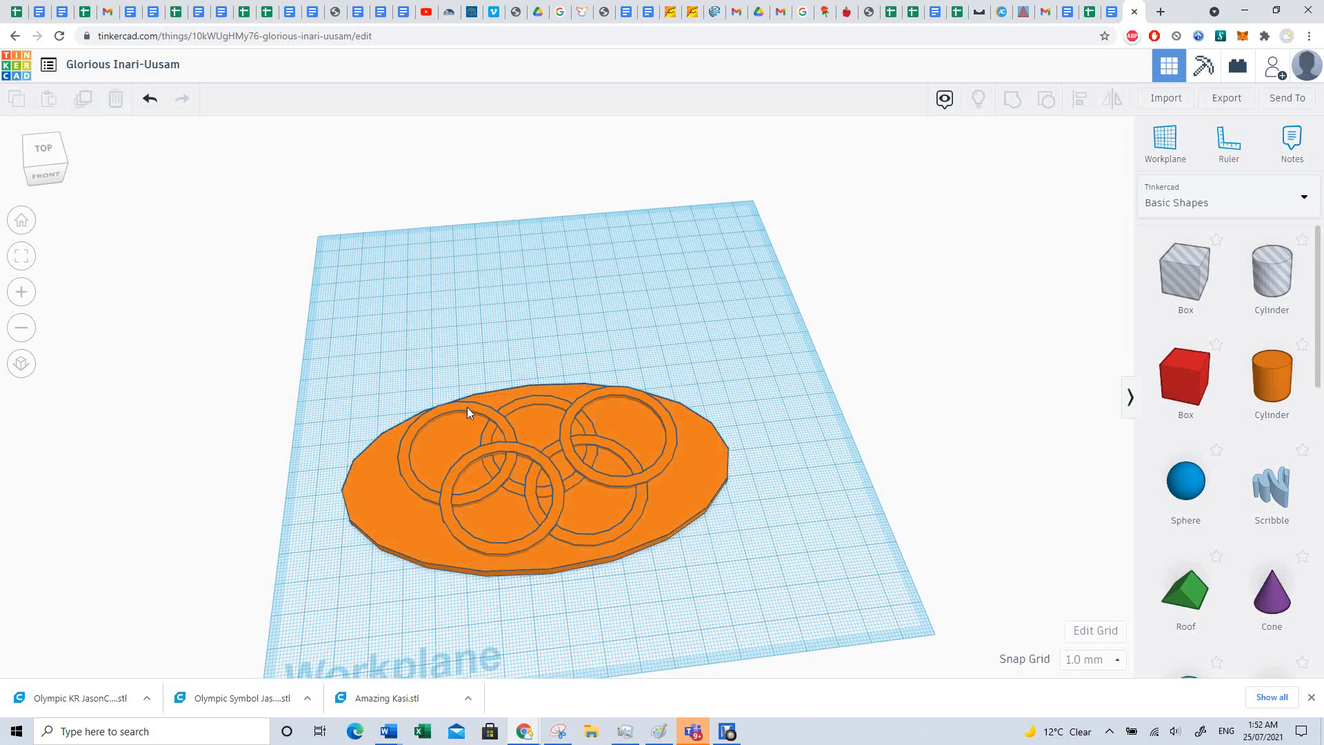
Raise the grouped rings to 3 mm above the workplane so they rest embedded in the oval base
{"action": "left_click", "coordinate": [467, 408]}
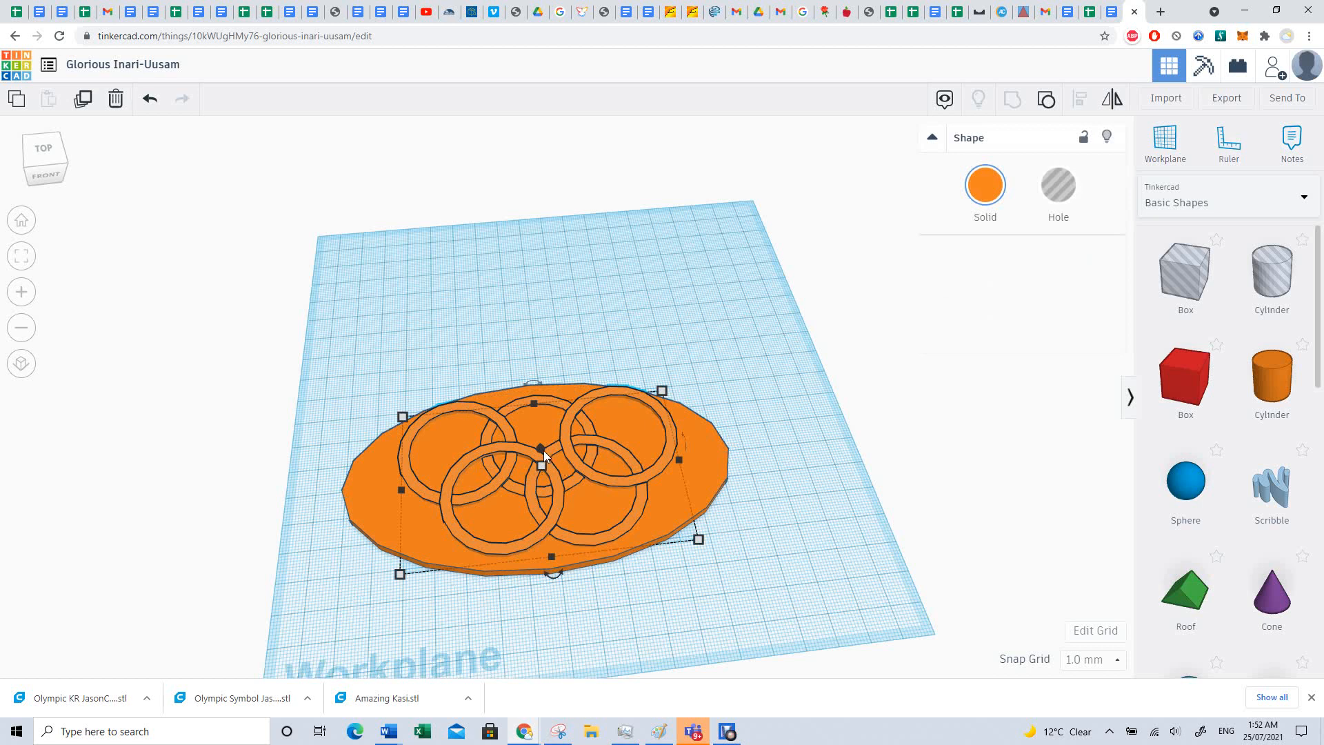
{"action": "left_click_drag", "start_coordinate": [541, 448], "coordinate": [539, 431]}
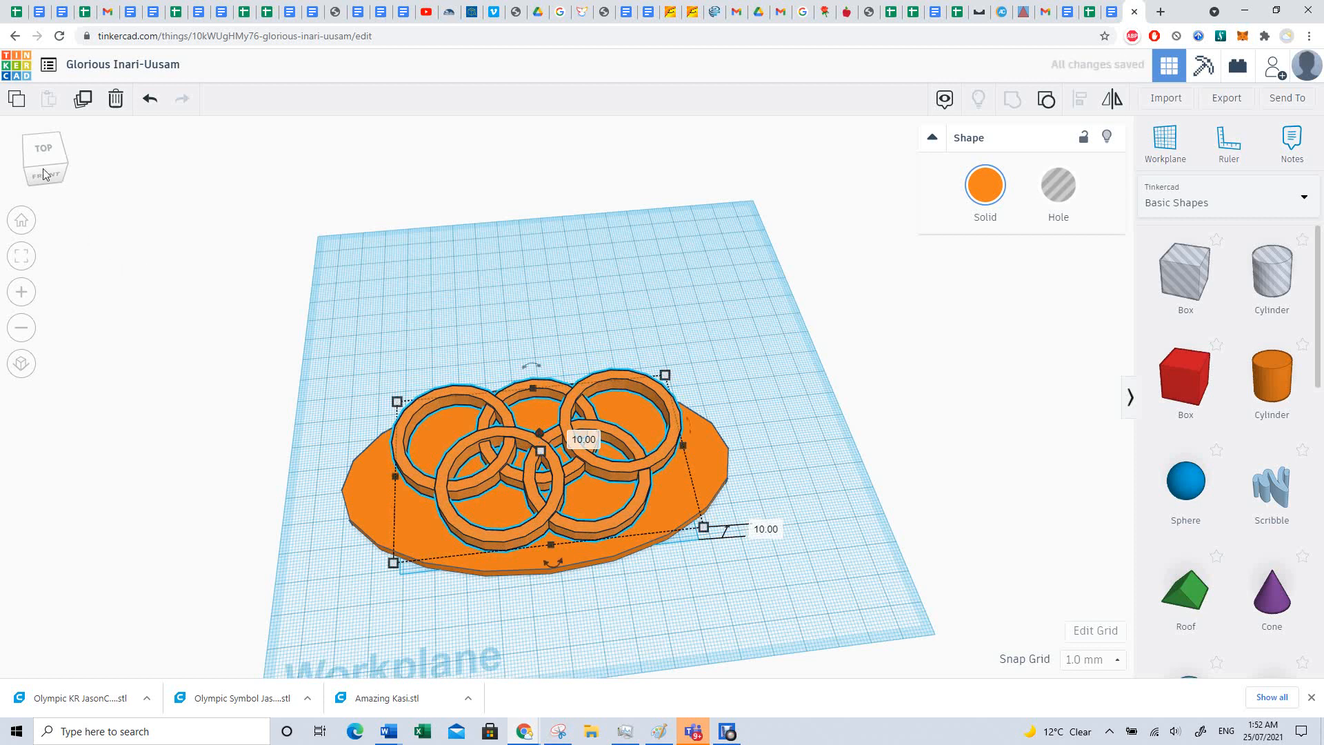
{"action": "left_click", "coordinate": [43, 174]}
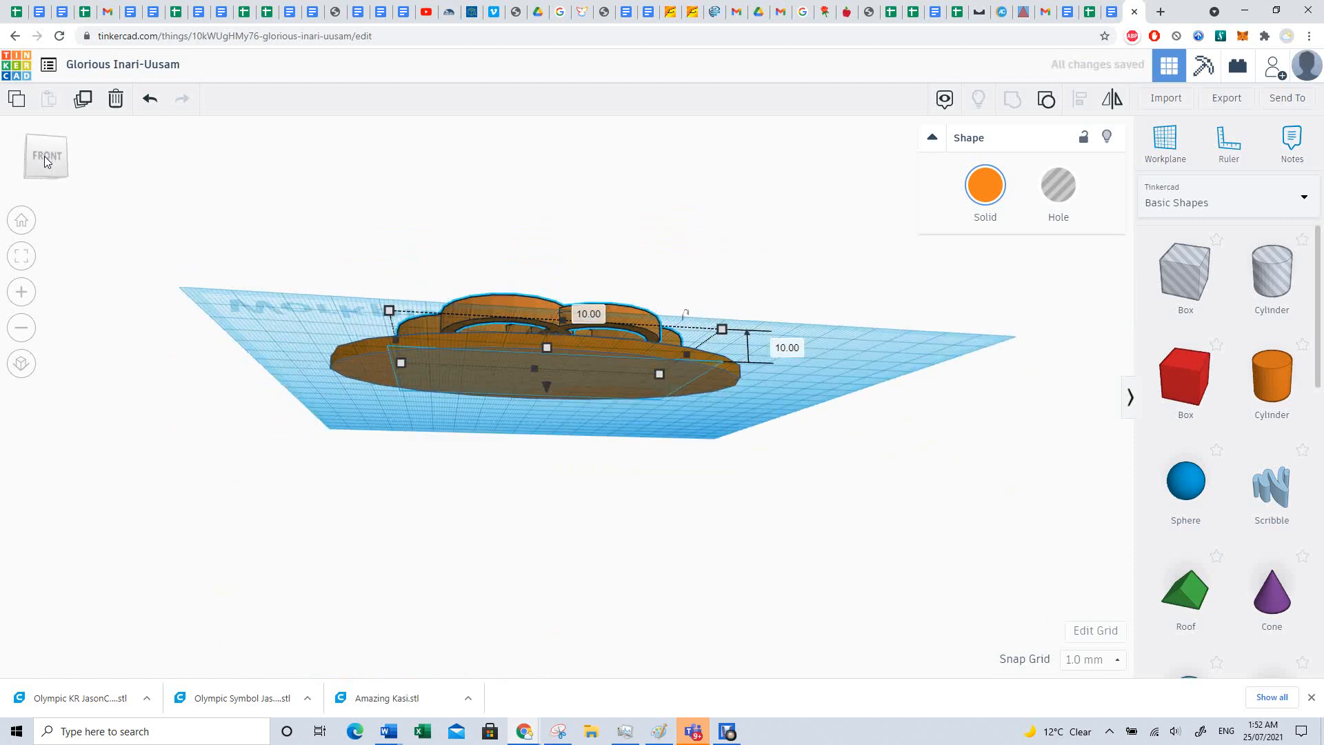
{"action": "left_click_drag", "start_coordinate": [45, 156], "coordinate": [47, 167]}
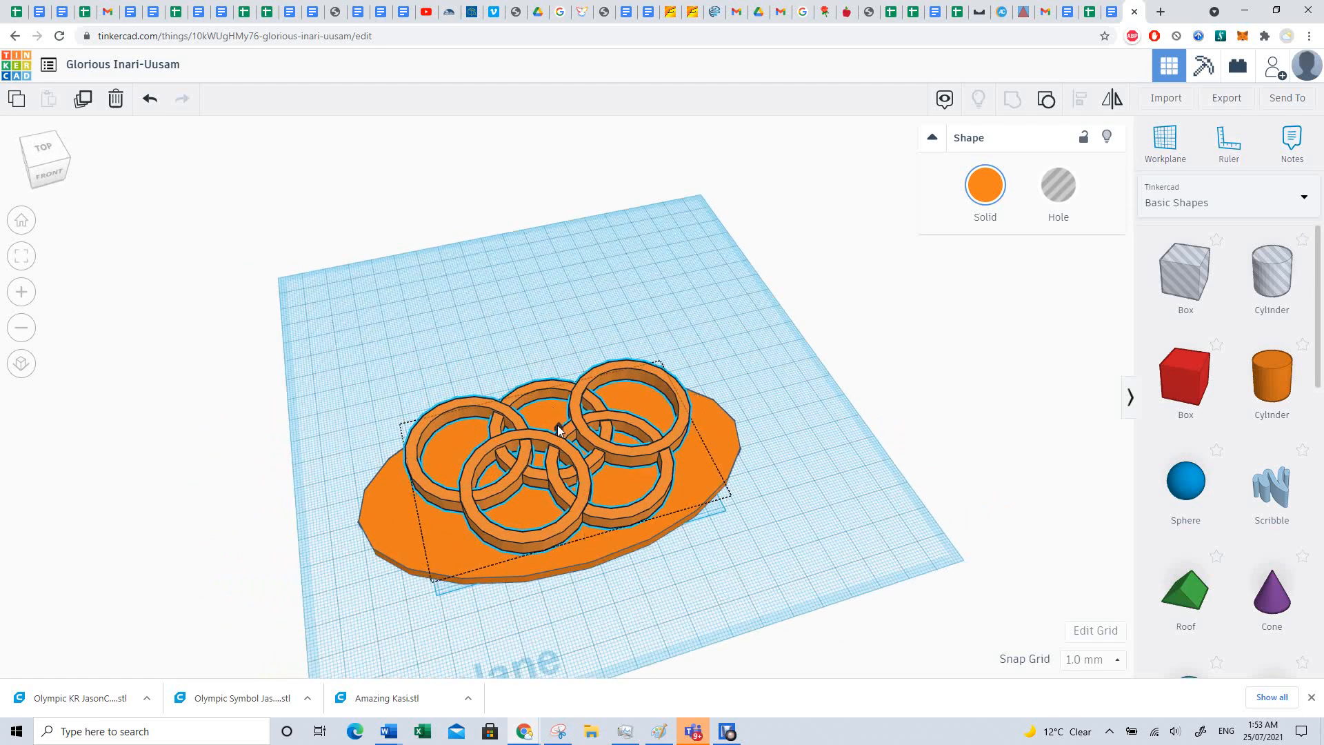
{"action": "left_click_drag", "start_coordinate": [558, 432], "coordinate": [560, 444]}
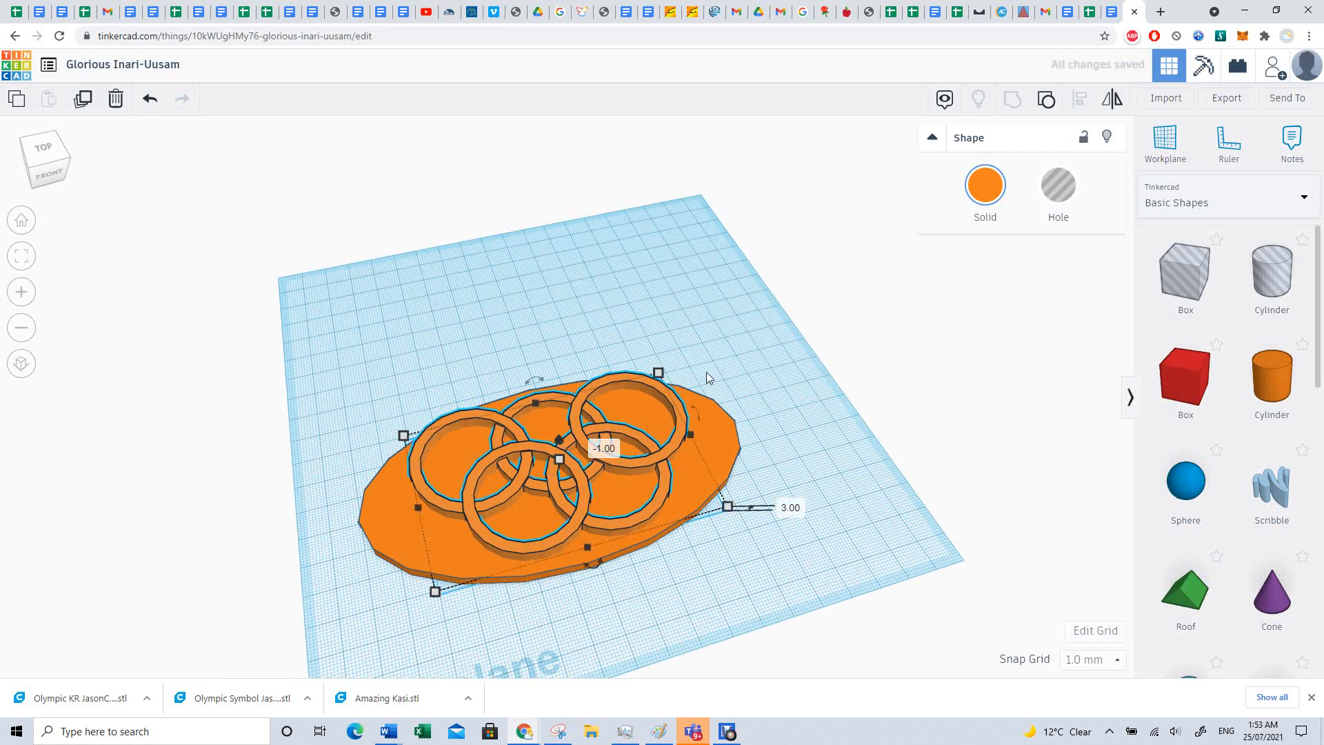
{"action": "left_click", "coordinate": [754, 367]}
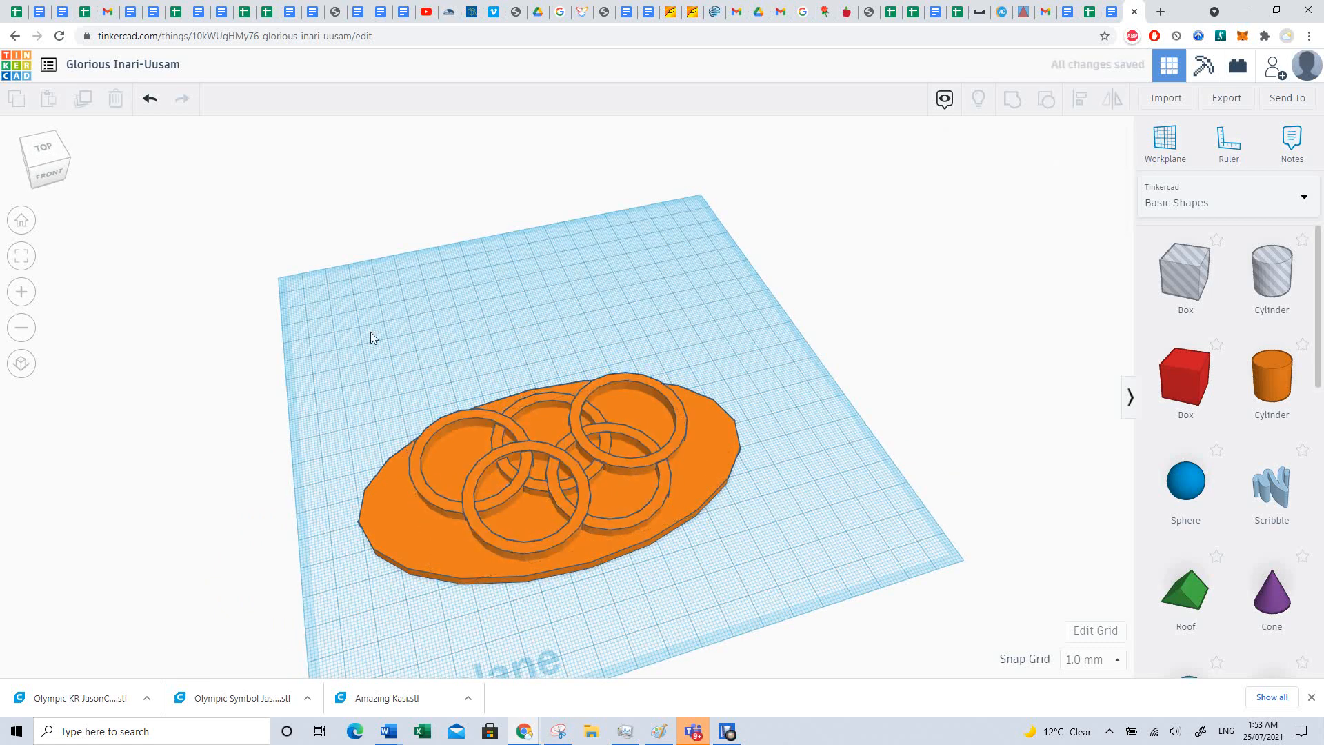
Extend the oval base past the upper row of rings, making its shorter dimension 74 mm
{"action": "left_click", "coordinate": [47, 164]}
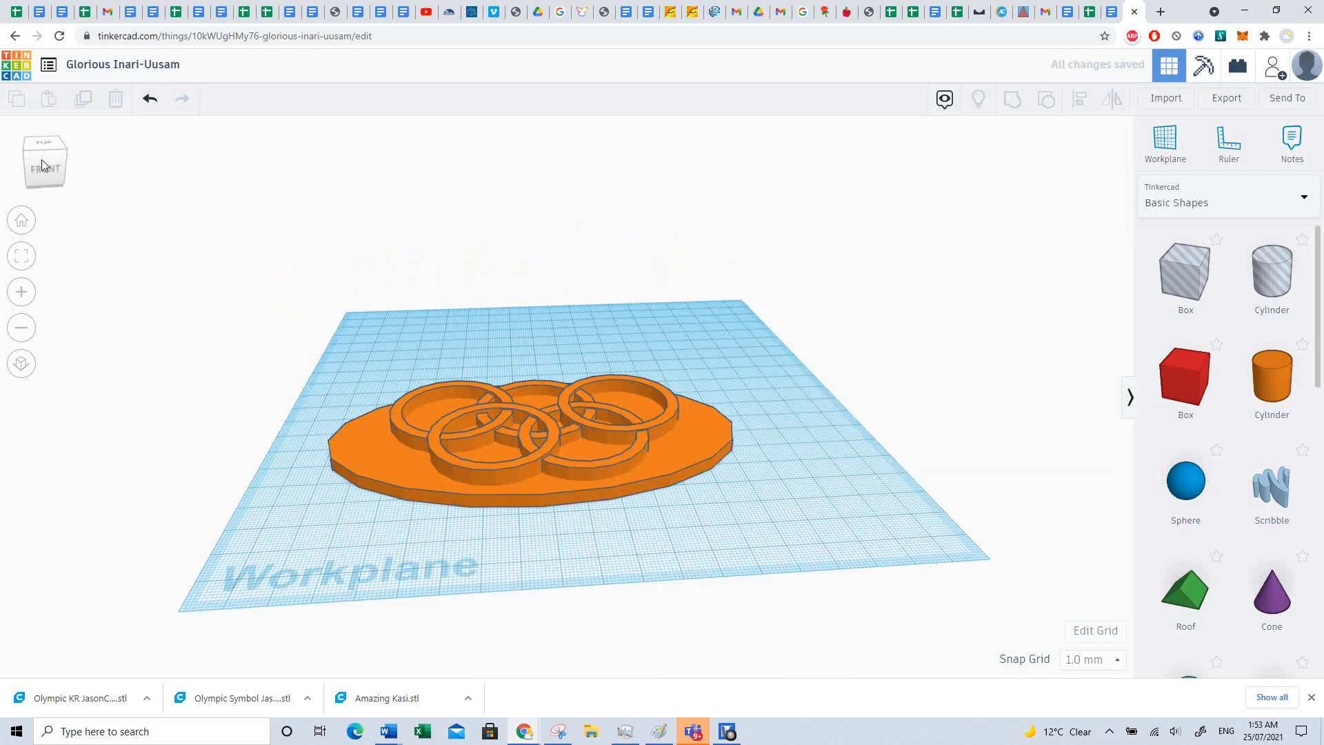
{"action": "left_click_drag", "start_coordinate": [42, 158], "coordinate": [45, 181]}
{"action": "left_click", "coordinate": [44, 181]}
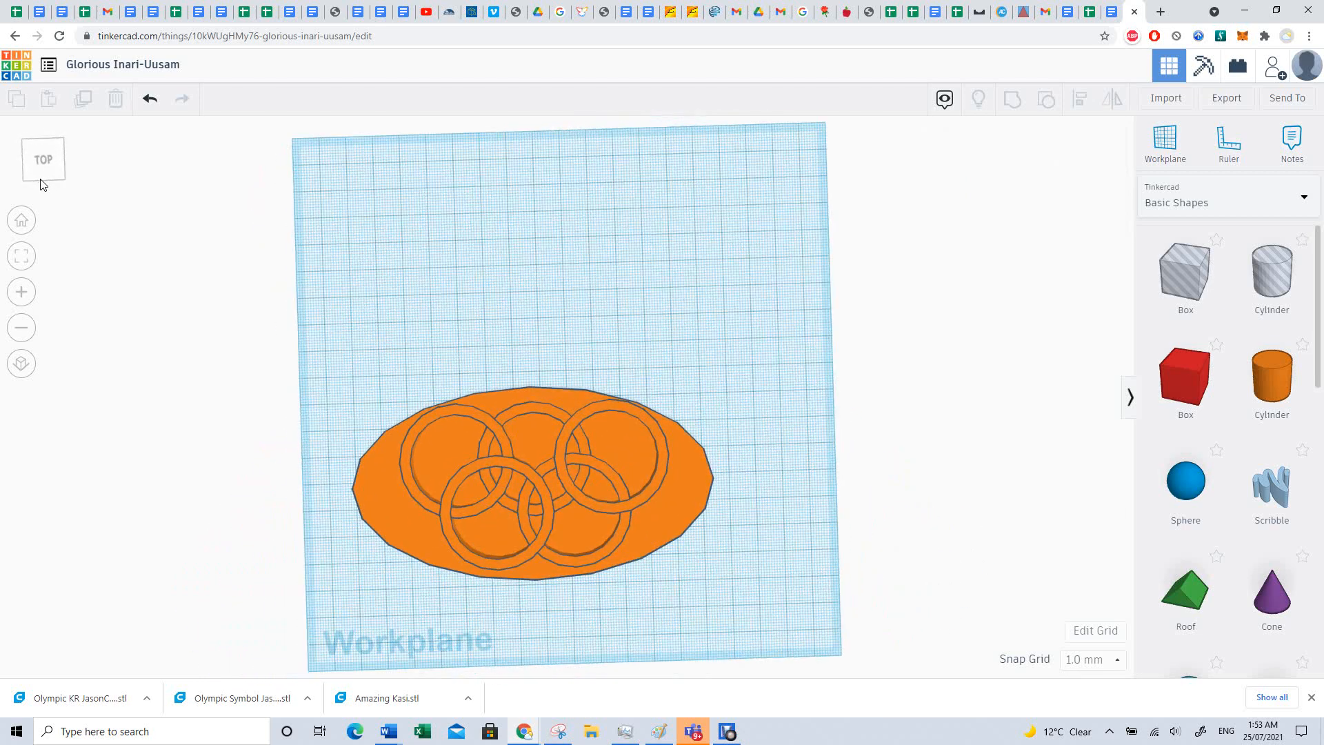
{"action": "left_click", "coordinate": [354, 480]}
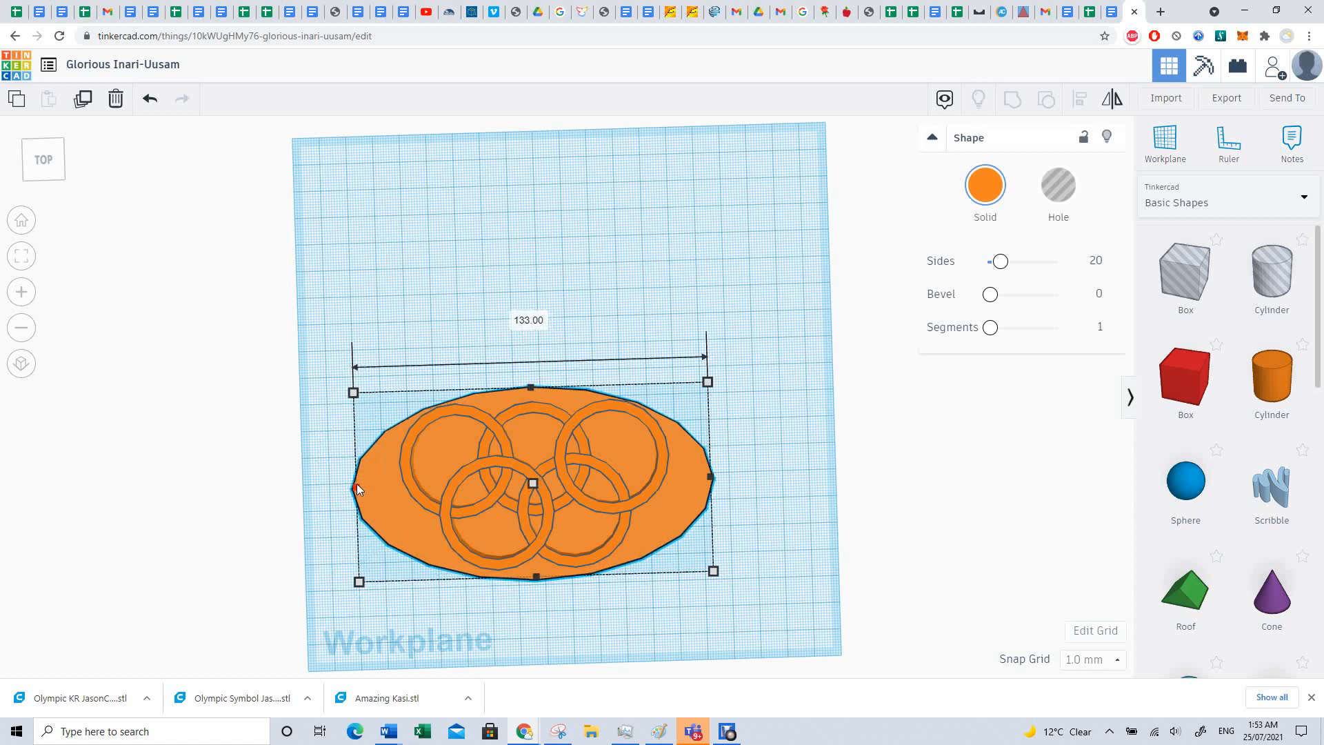
{"action": "left_click_drag", "start_coordinate": [528, 386], "coordinate": [529, 378]}
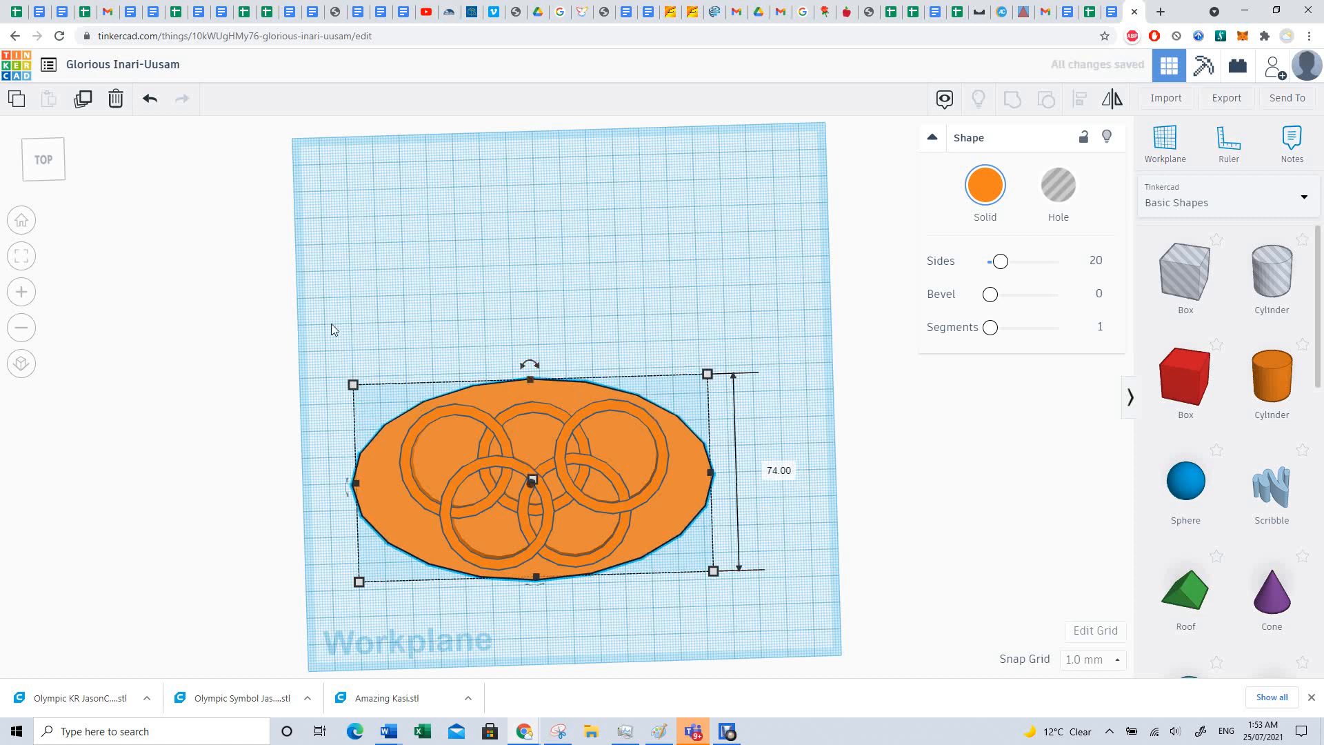
Add a cylinder hole, shrink it to 8 by 8 mm, and position it near the base's lower-right edge, clear of the rings
{"action": "left_click", "coordinate": [1280, 275]}
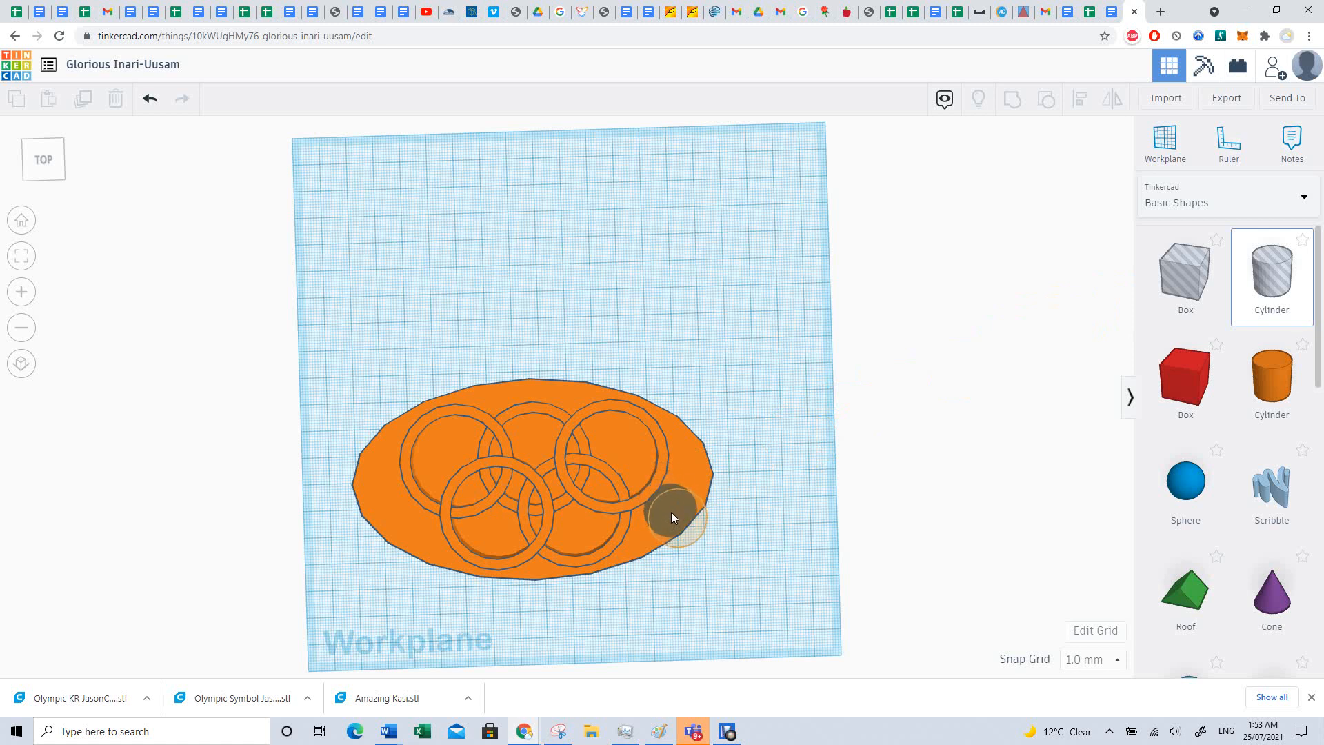
{"action": "left_click", "coordinate": [673, 517]}
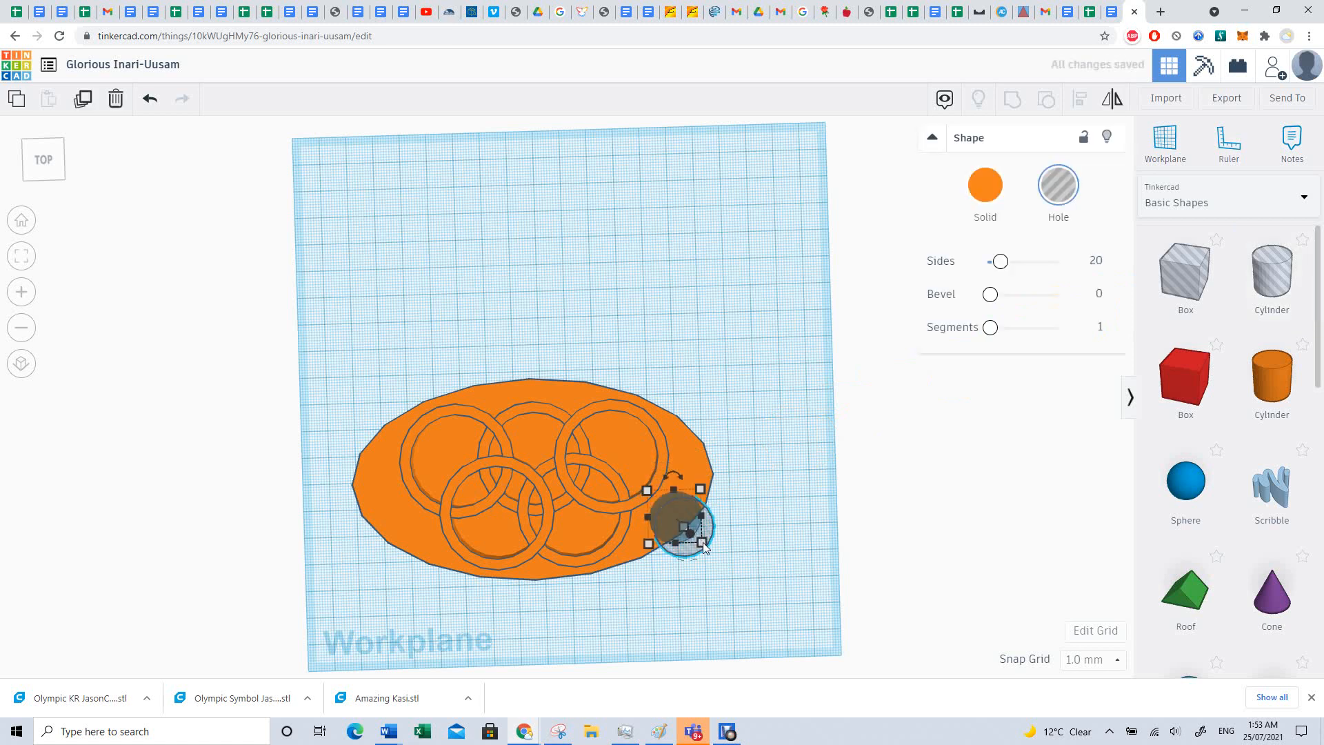
{"action": "left_click_drag", "start_coordinate": [702, 542], "coordinate": [666, 514]}
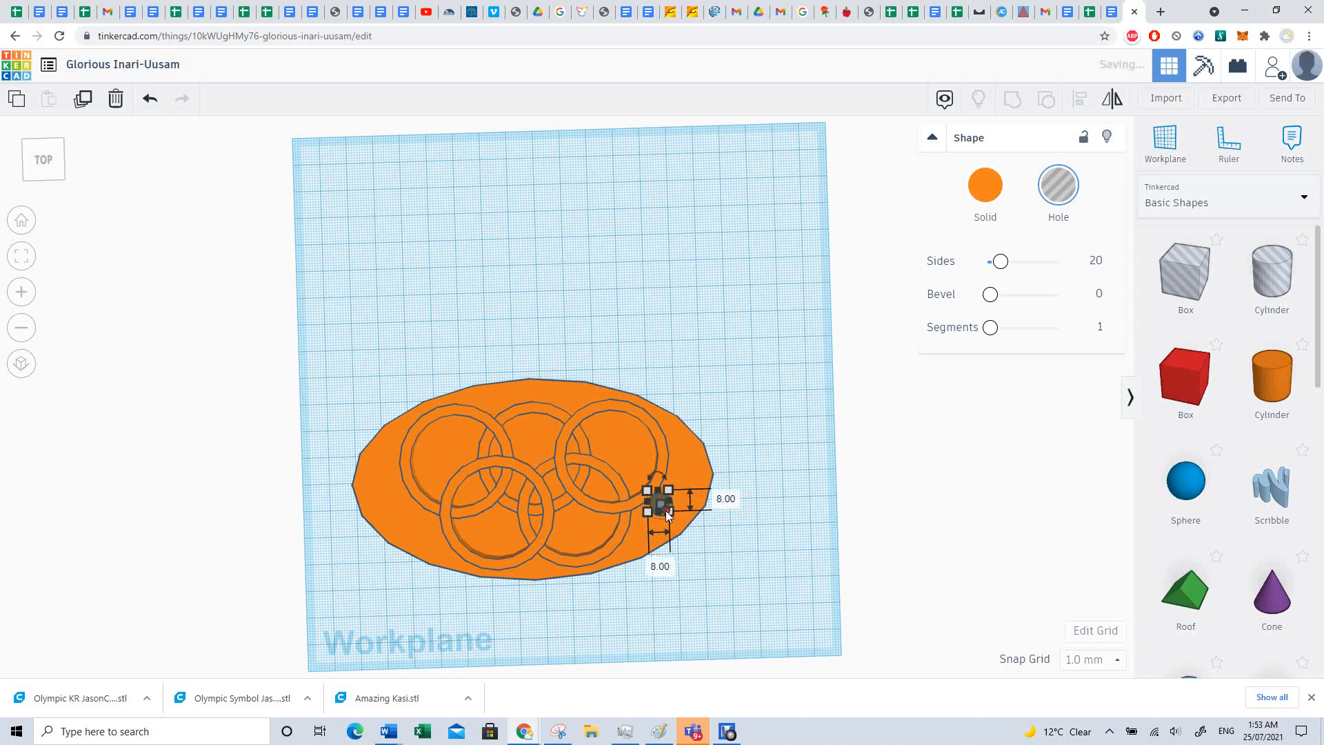
{"action": "key", "text": "Down"}
{"action": "key", "text": "Down"}
{"action": "key", "text": "Down"}
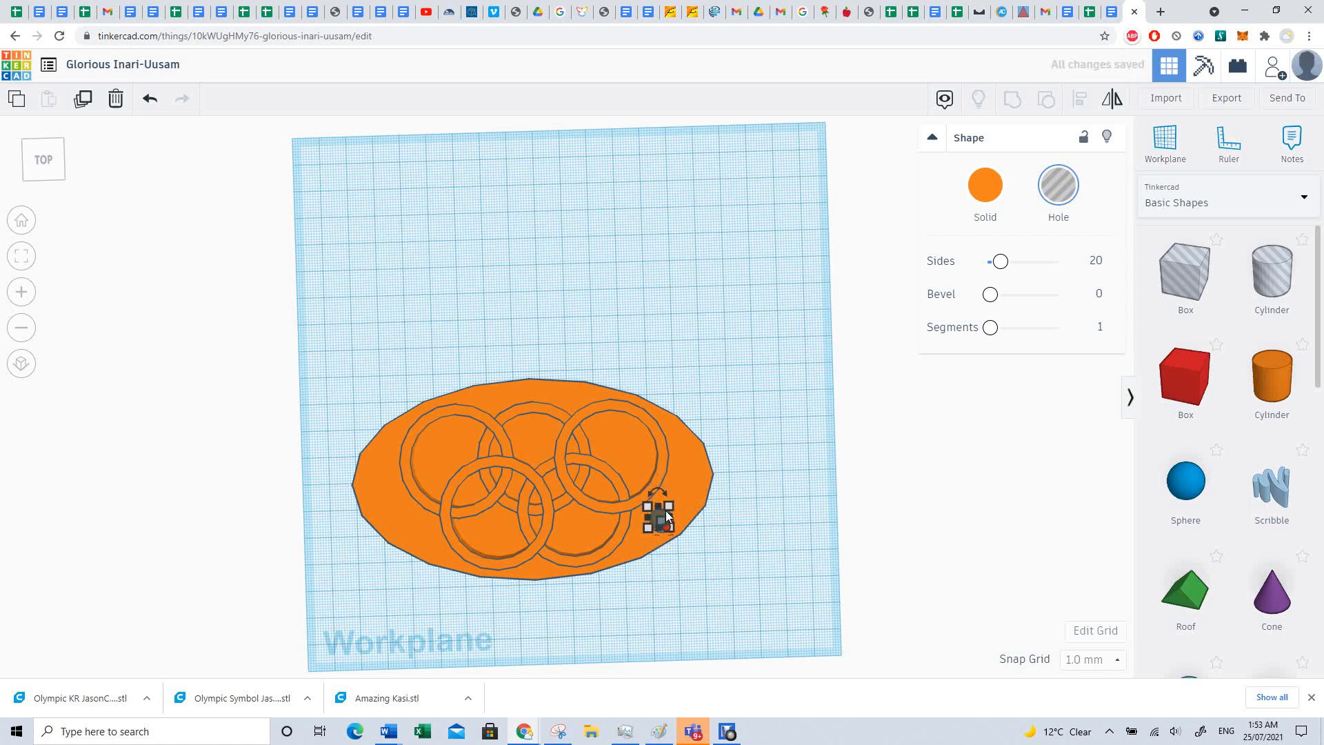
{"action": "key", "text": "Up"}
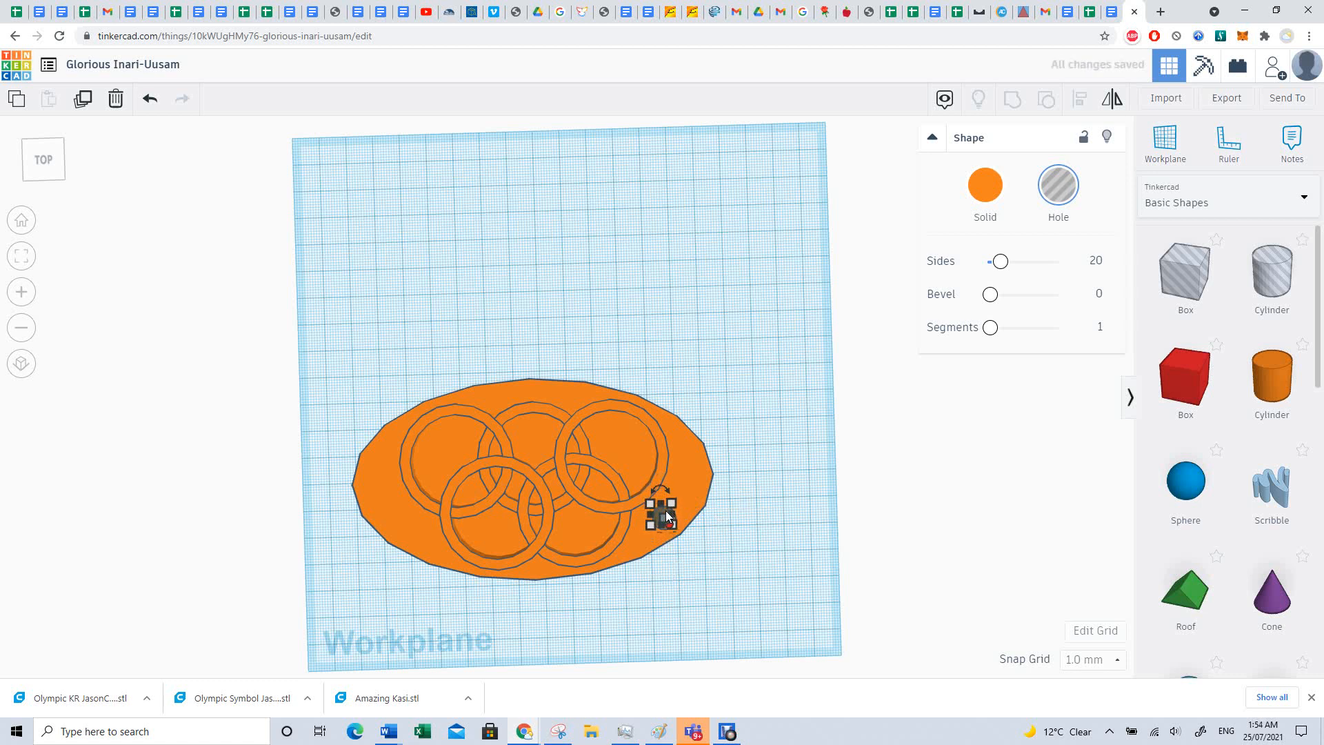
{"action": "left_click", "coordinate": [715, 526]}
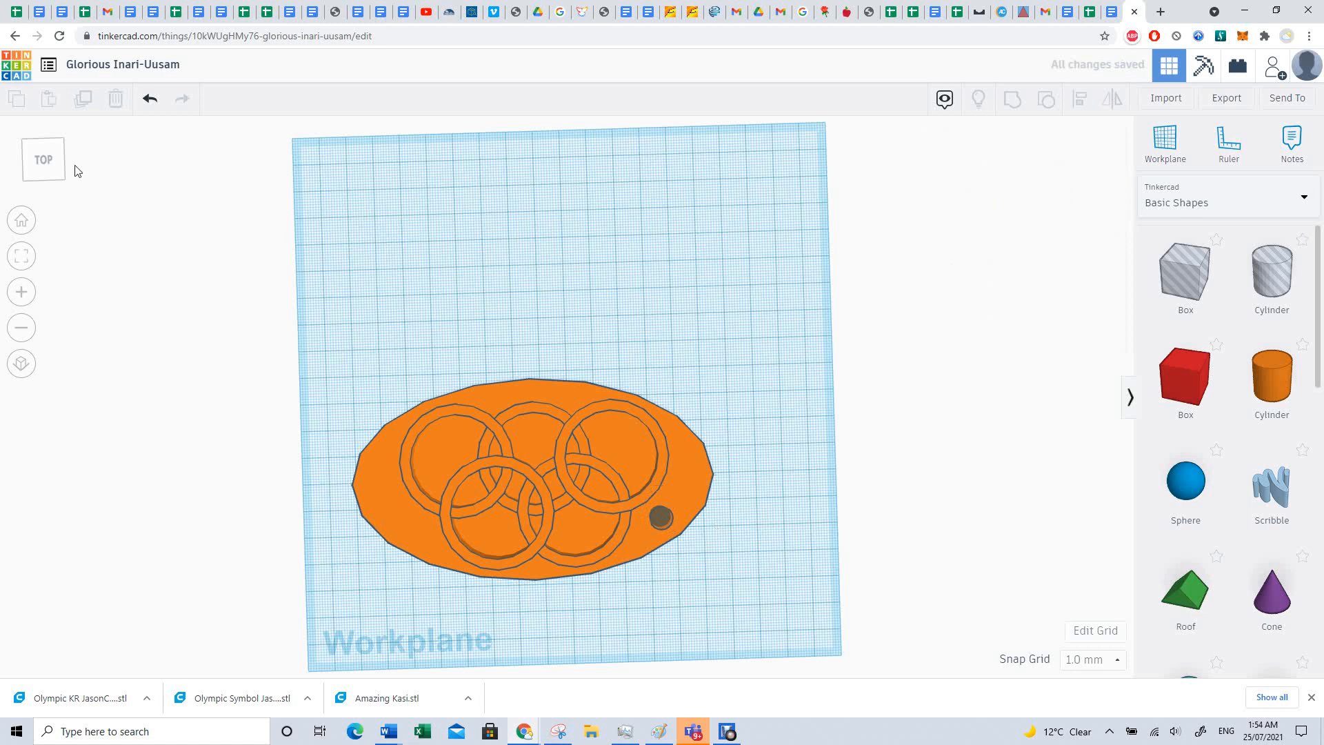
Lower the cylinder hole to 2 mm below the workplane so it passes fully through the base
{"action": "left_click_drag", "start_coordinate": [49, 172], "coordinate": [47, 153]}
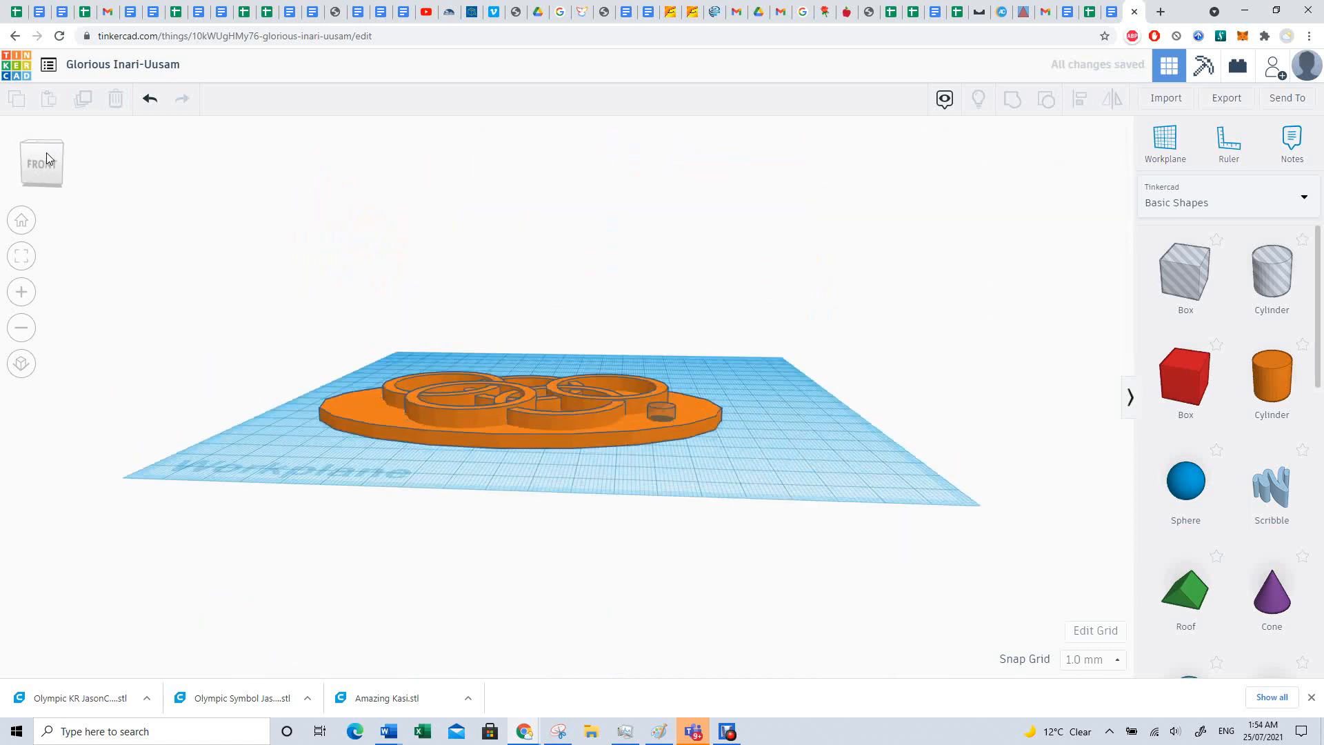
{"action": "left_click", "coordinate": [664, 422]}
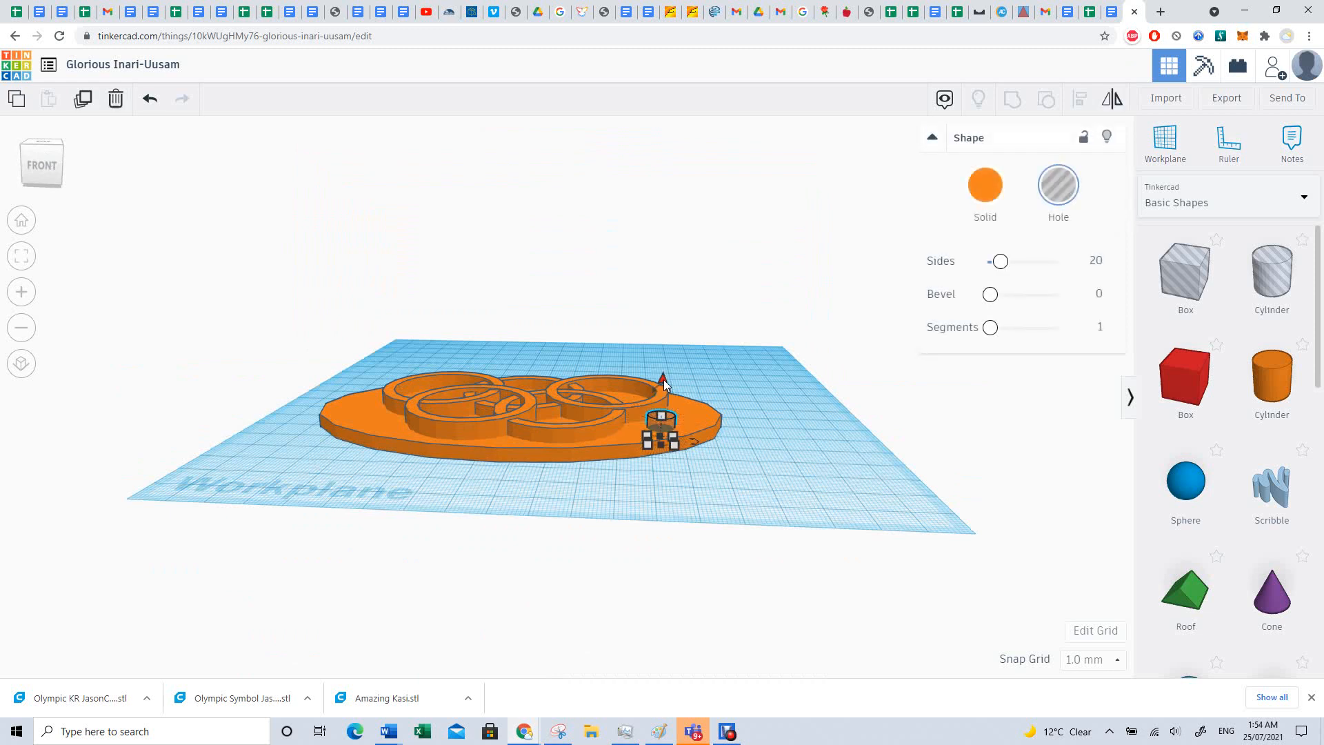
{"action": "left_click_drag", "start_coordinate": [663, 378], "coordinate": [664, 386]}
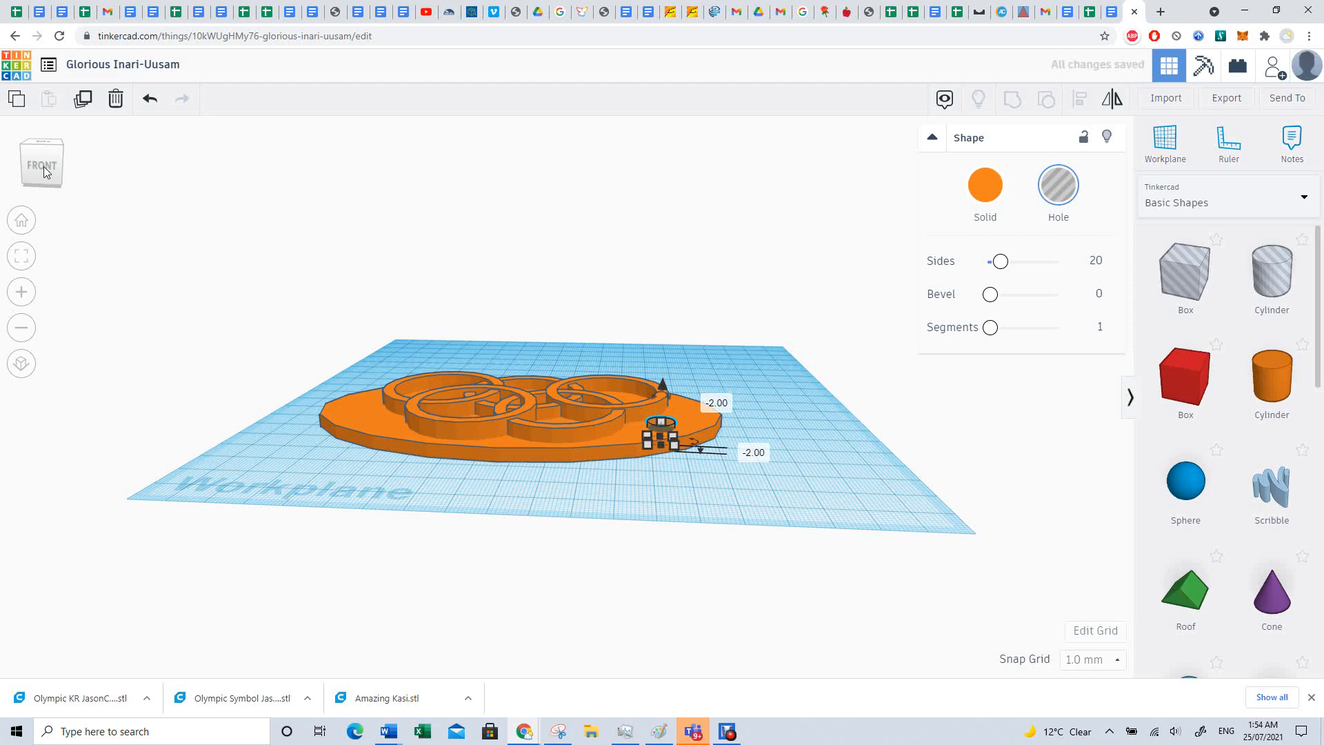
Select the base, rings and cylinder hole together and group them to cut the keyring hole
{"action": "left_click_drag", "start_coordinate": [43, 167], "coordinate": [47, 171]}
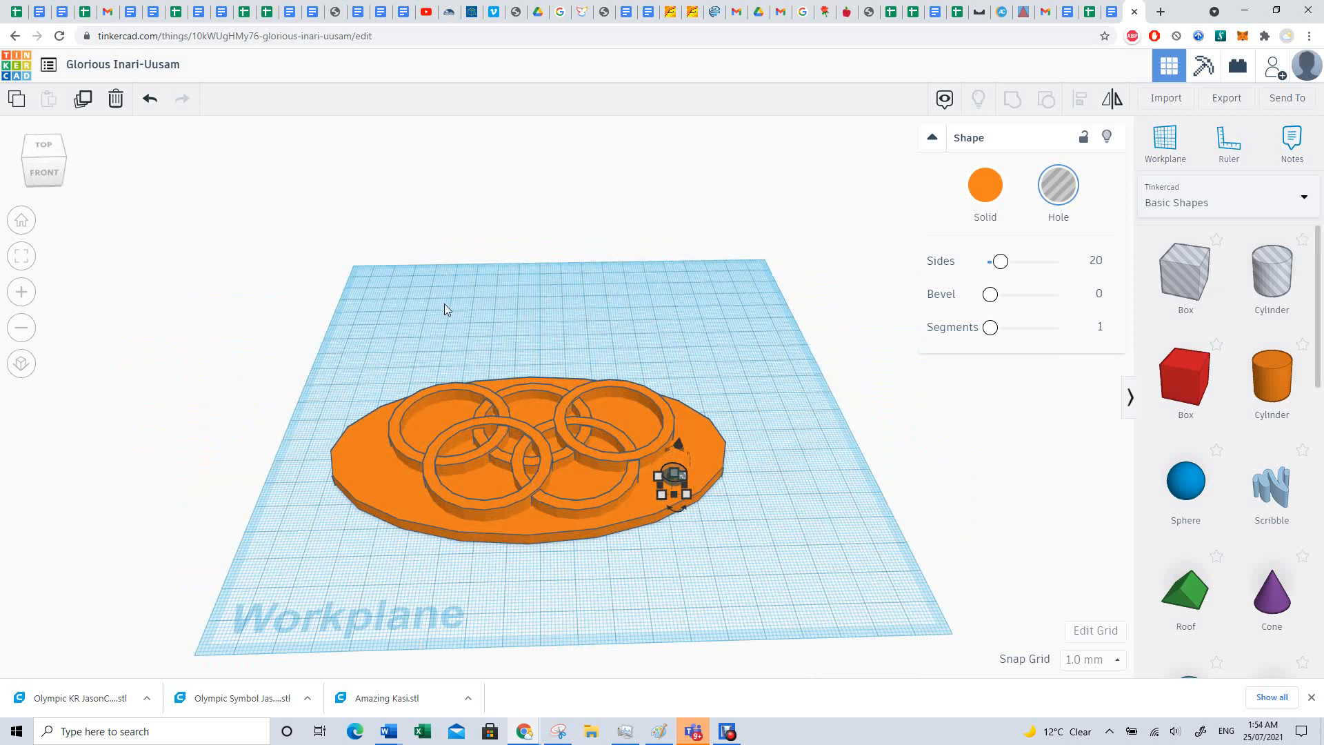
{"action": "left_click", "coordinate": [389, 327]}
{"action": "left_click_drag", "start_coordinate": [342, 342], "coordinate": [742, 567]}
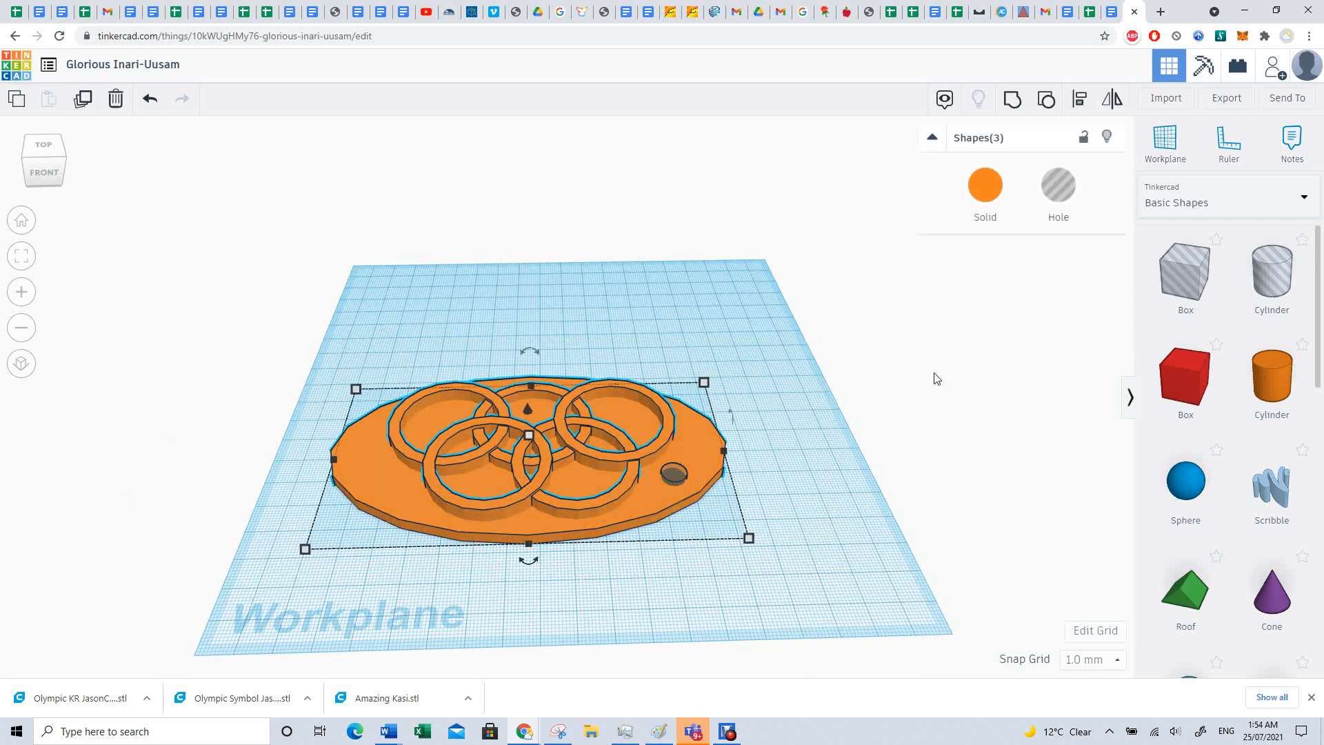
{"action": "left_click", "coordinate": [1008, 105]}
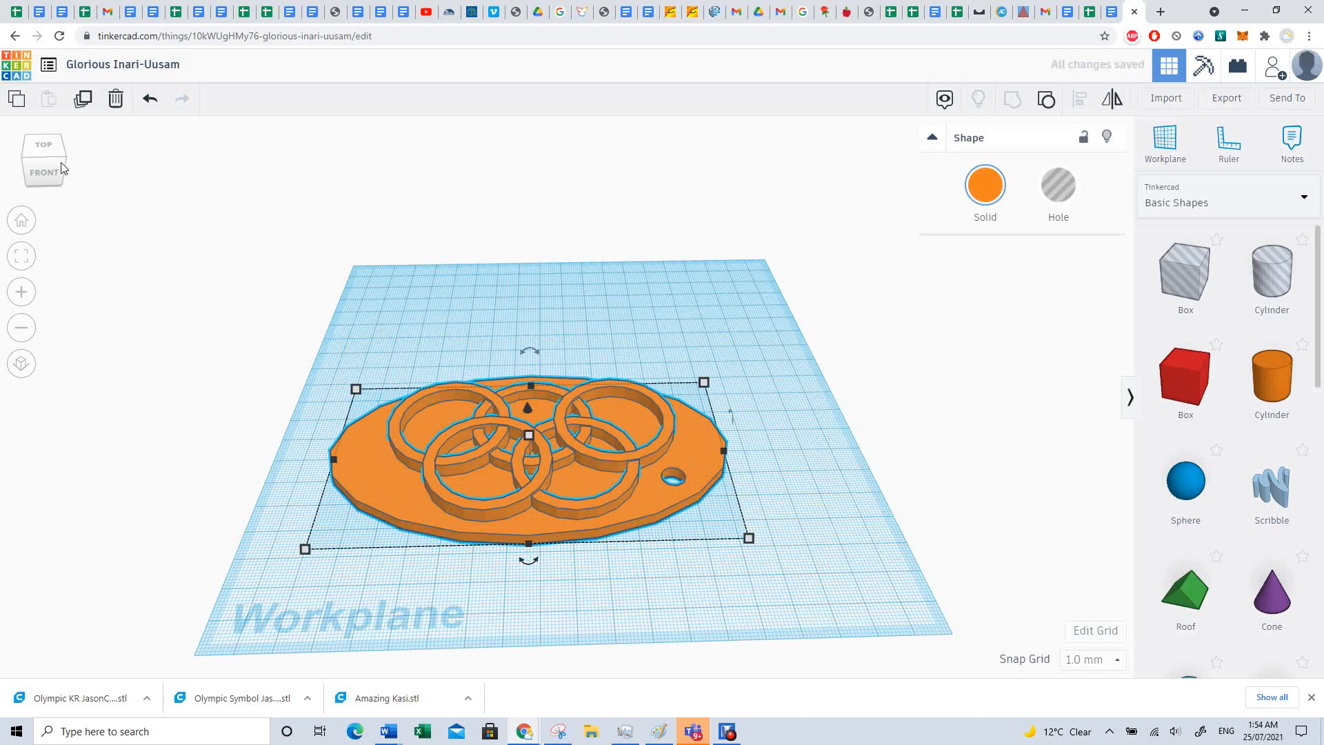
{"action": "left_click", "coordinate": [44, 156]}
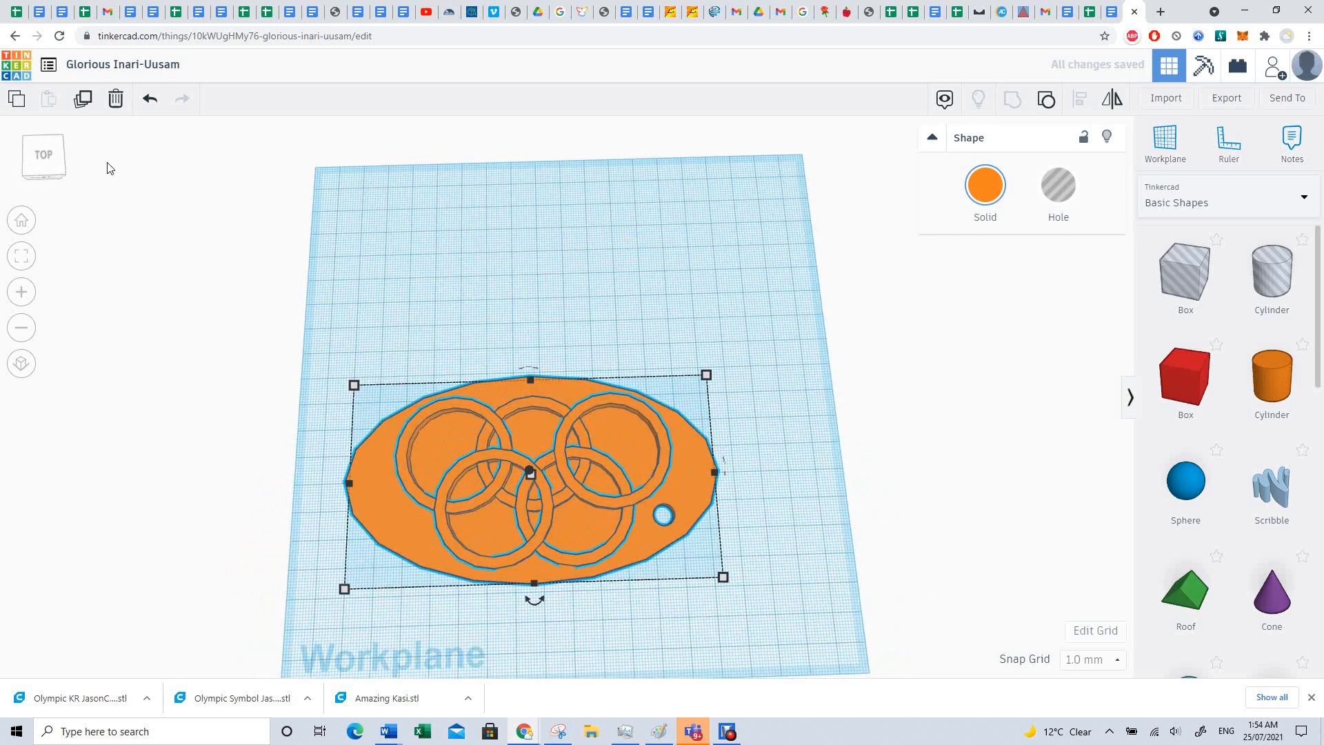
{"action": "left_click", "coordinate": [409, 234]}
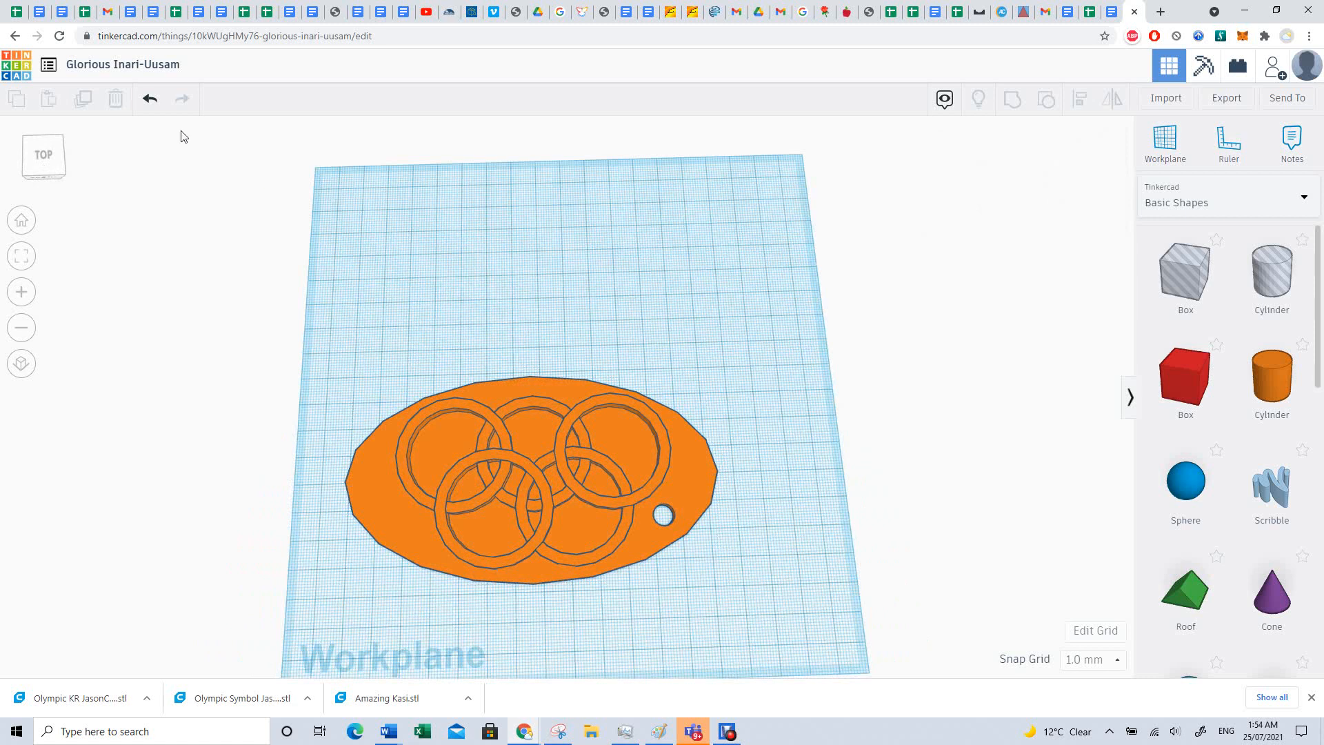
Rename the design as "Olympic KR" followed by the author's full name
{"action": "left_click", "coordinate": [144, 70]}
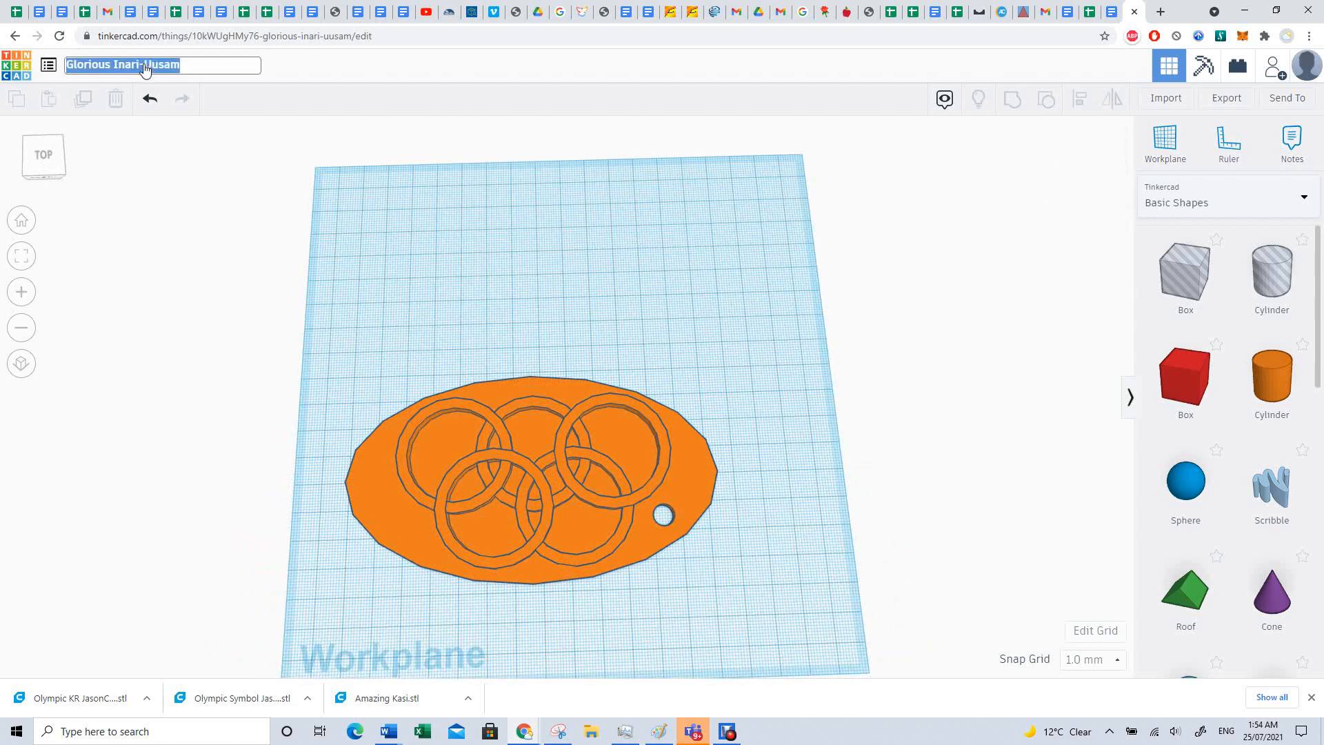
{"action": "left_click", "coordinate": [198, 69]}
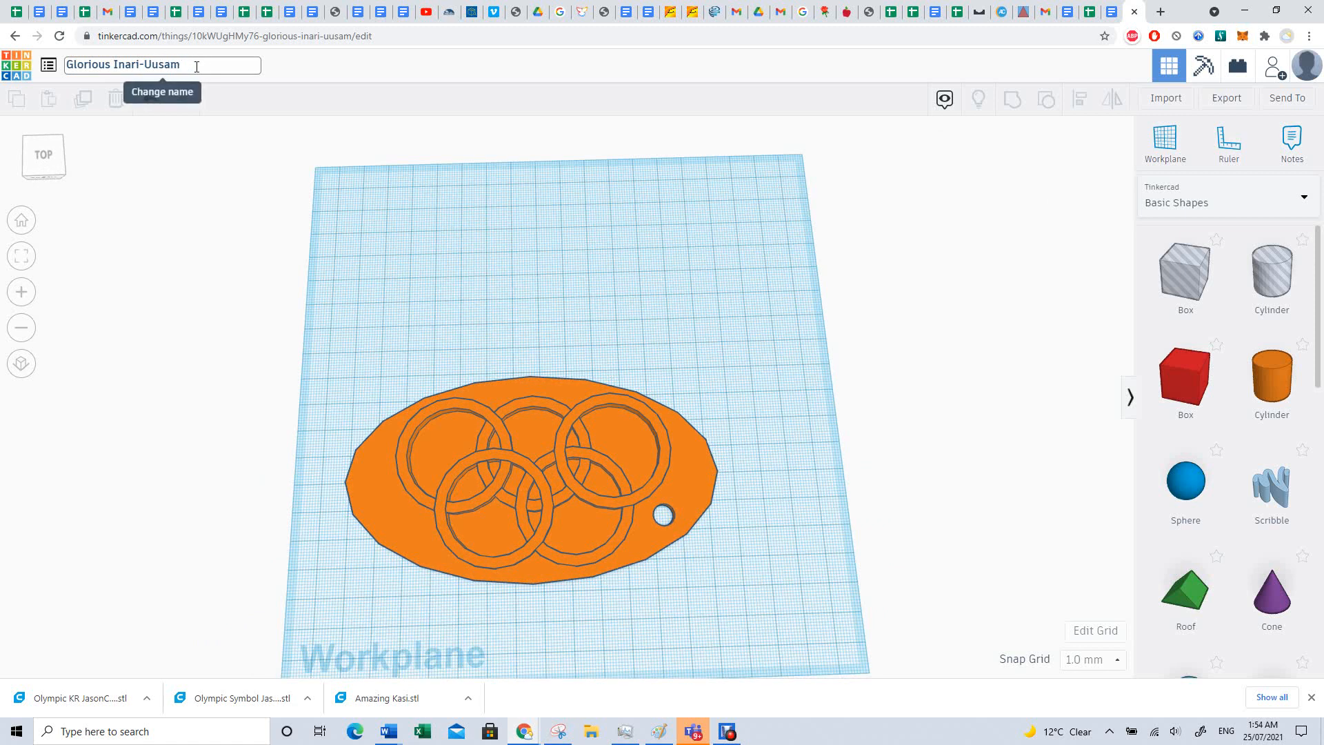
{"action": "key", "text": "BackSpace"}
{"action": "key", "text": "BackSpace"}
{"action": "key", "text": "BackSpace"}
{"action": "key", "text": "BackSpace"}
{"action": "key", "text": "BackSpace"}
{"action": "key", "text": "BackSpace"}
{"action": "key", "text": "BackSpace"}
{"action": "key", "text": "BackSpace"}
{"action": "key", "text": "BackSpace"}
{"action": "key", "text": "BackSpace"}
{"action": "key", "text": "BackSpace"}
{"action": "key", "text": "BackSpace"}
{"action": "key", "text": "BackSpace"}
{"action": "key", "text": "BackSpace"}
{"action": "key", "text": "BackSpace"}
{"action": "key", "text": "BackSpace"}
{"action": "key", "text": "BackSpace"}
{"action": "key", "text": "BackSpace"}
{"action": "key", "text": "BackSpace"}
{"action": "key", "text": "BackSpace"}
{"action": "type", "text": "Oly"}
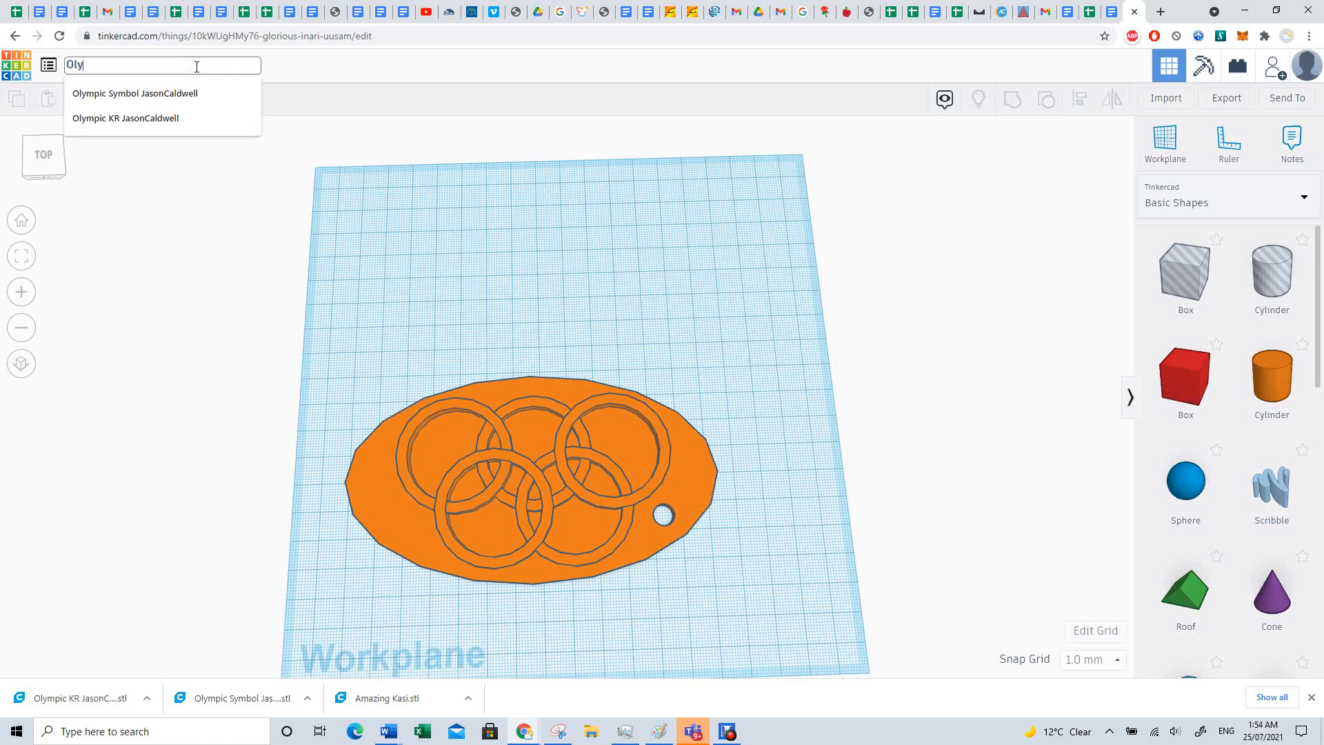
{"action": "type", "text": "mpic KR JasonCaldwell"}
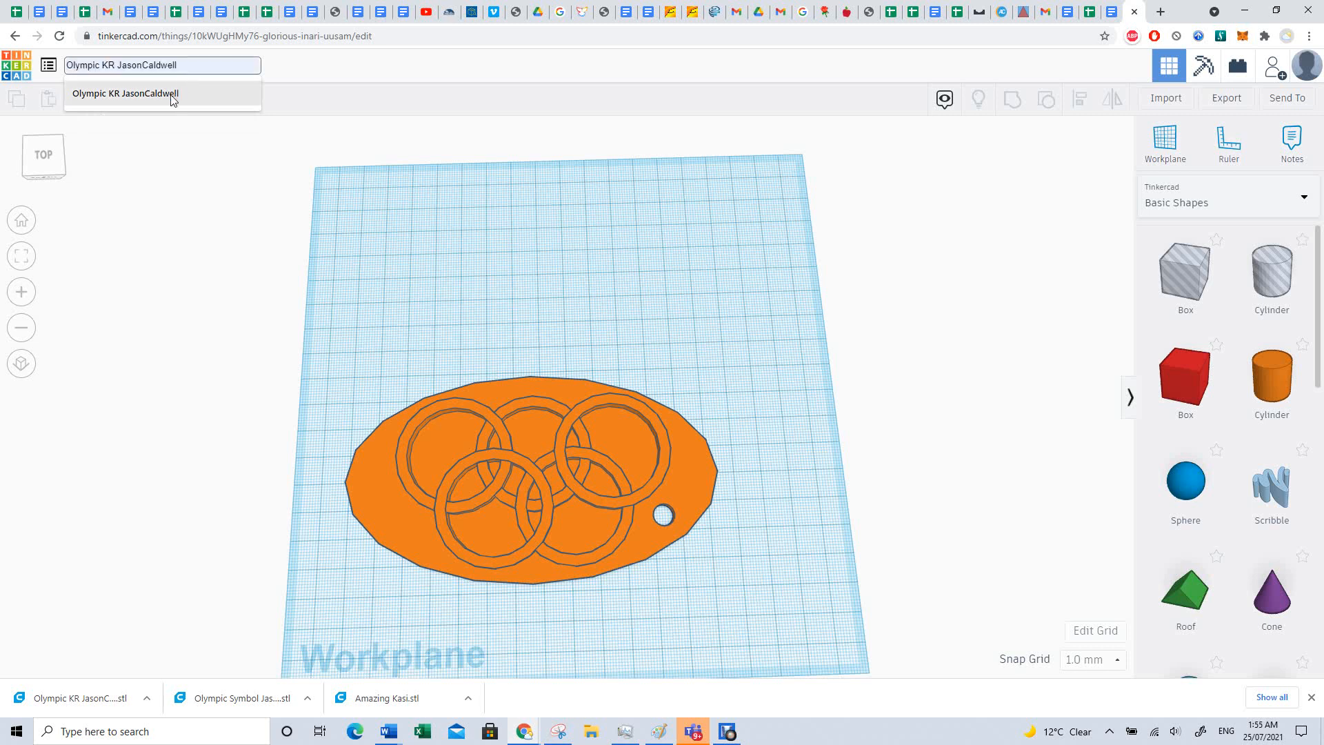
{"action": "left_click", "coordinate": [172, 96]}
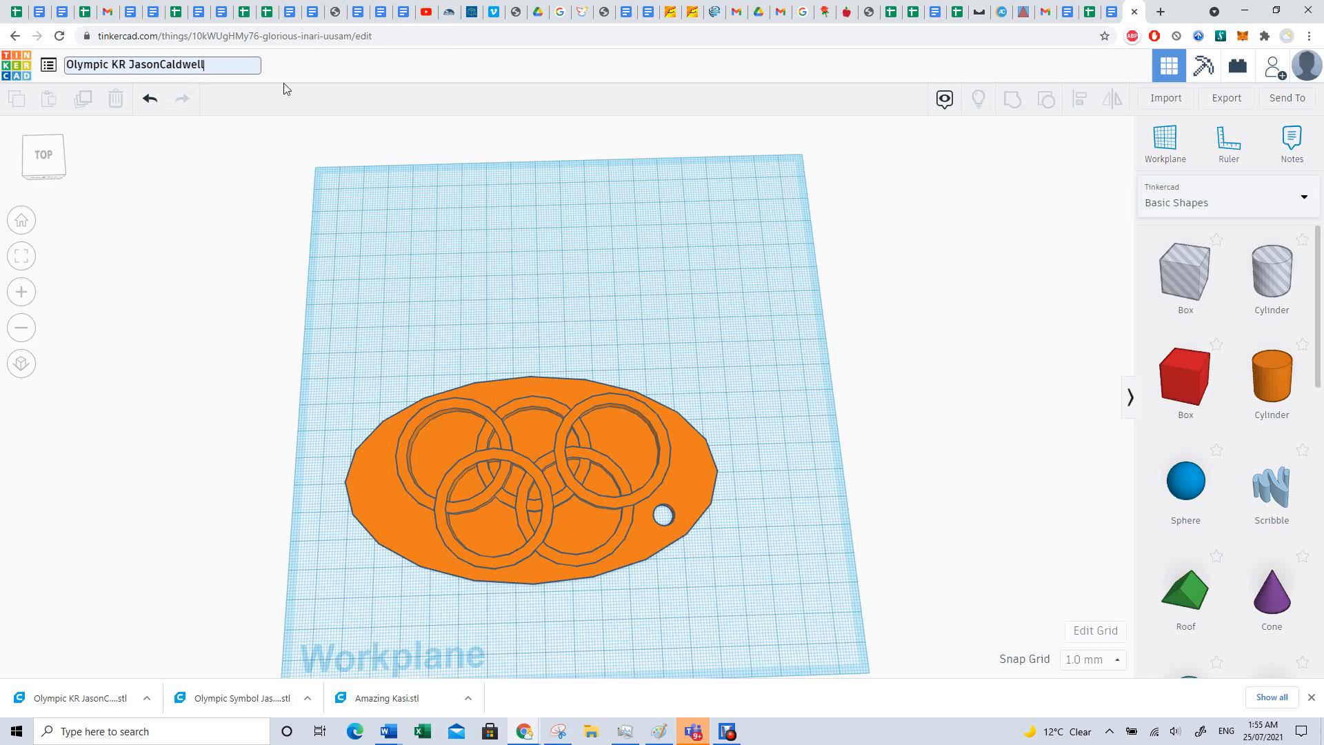
{"action": "left_click", "coordinate": [358, 93]}
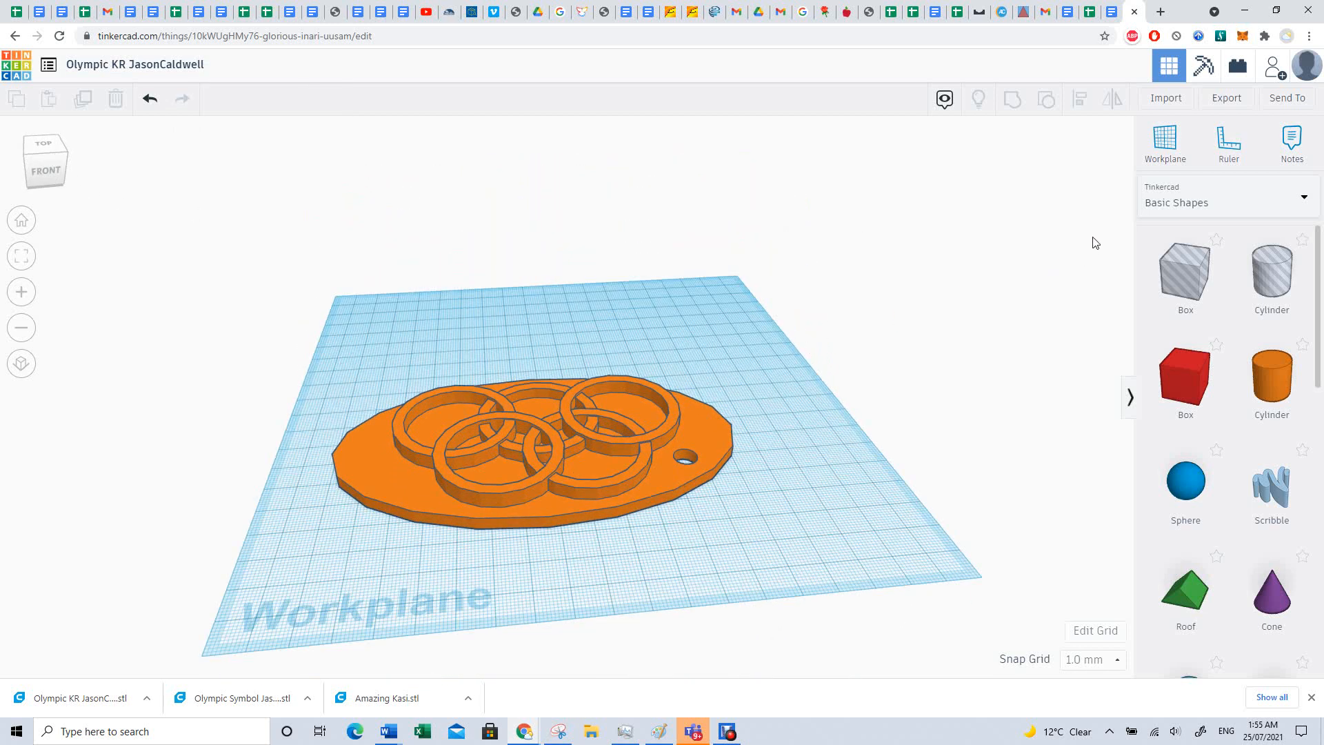
Export everything in the design as an STL file for 3D printing
{"action": "left_click", "coordinate": [1220, 104]}
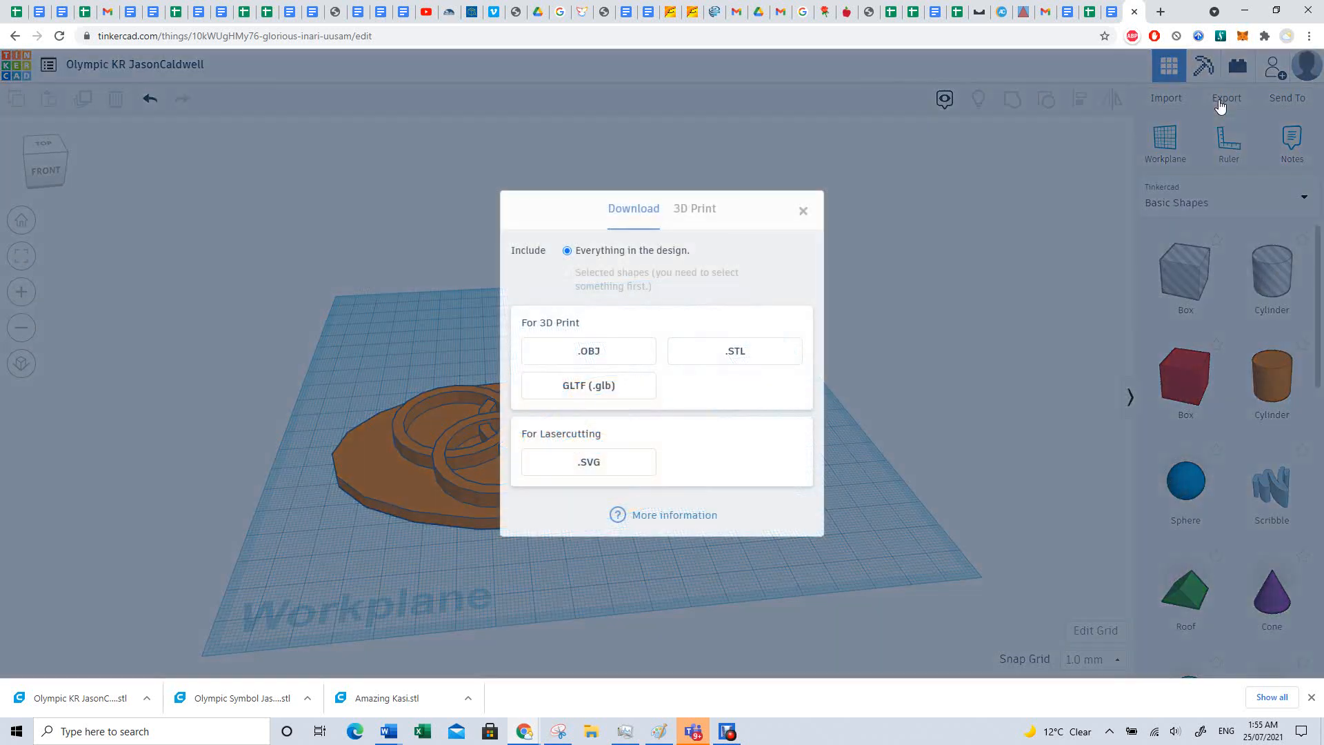
{"action": "left_click", "coordinate": [701, 358]}
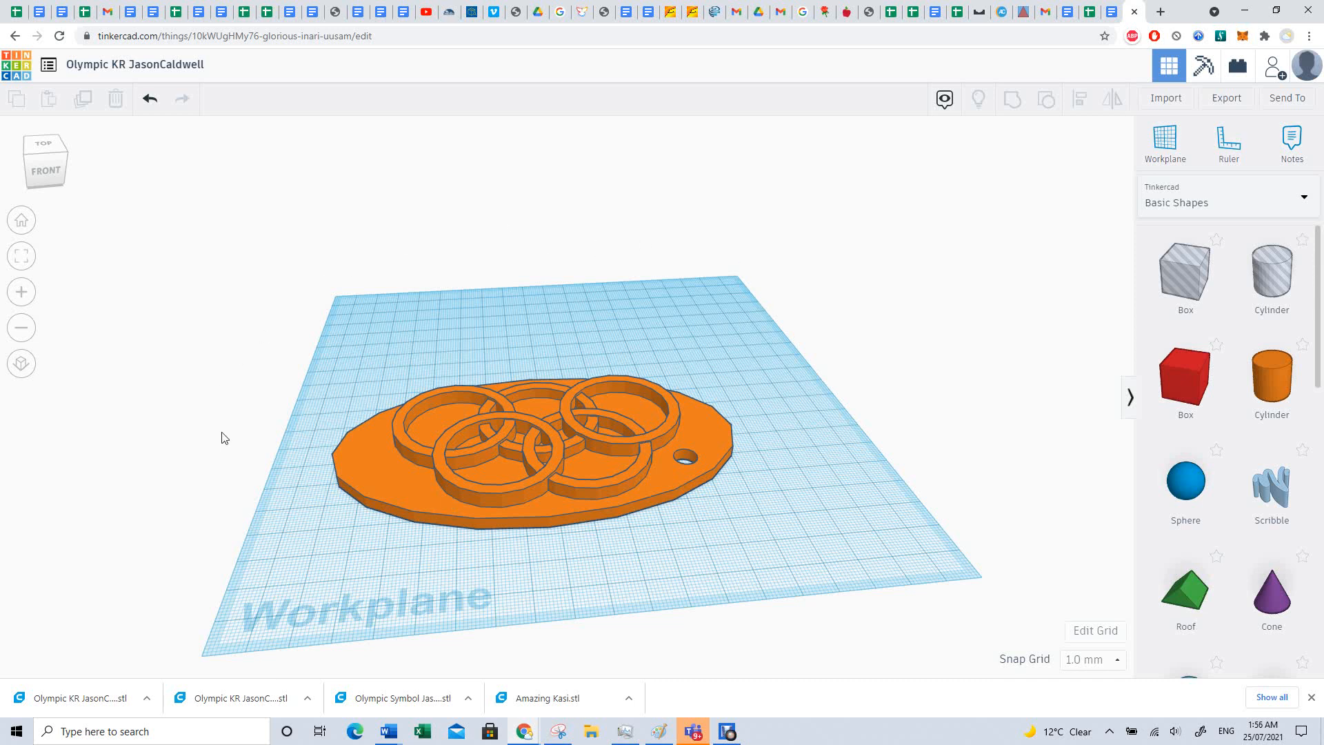
{"action": "key", "text": "alt+Tab"}
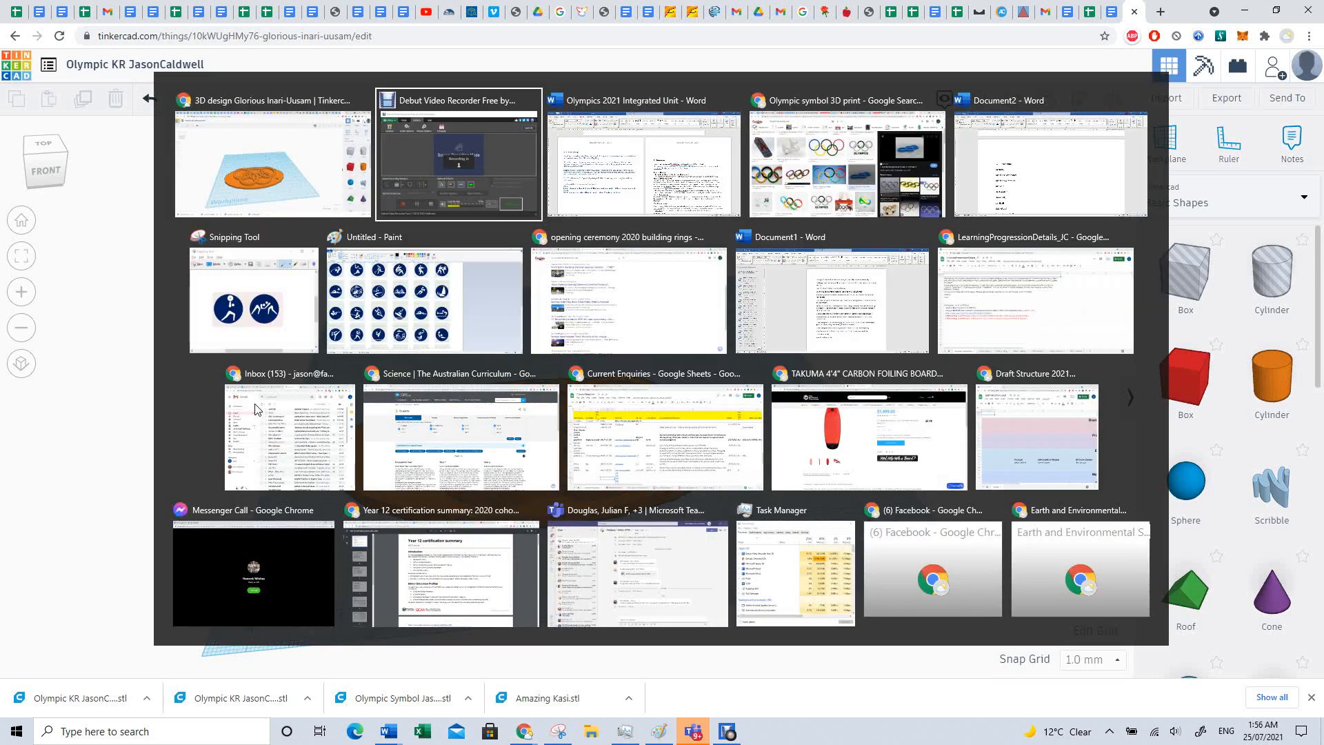